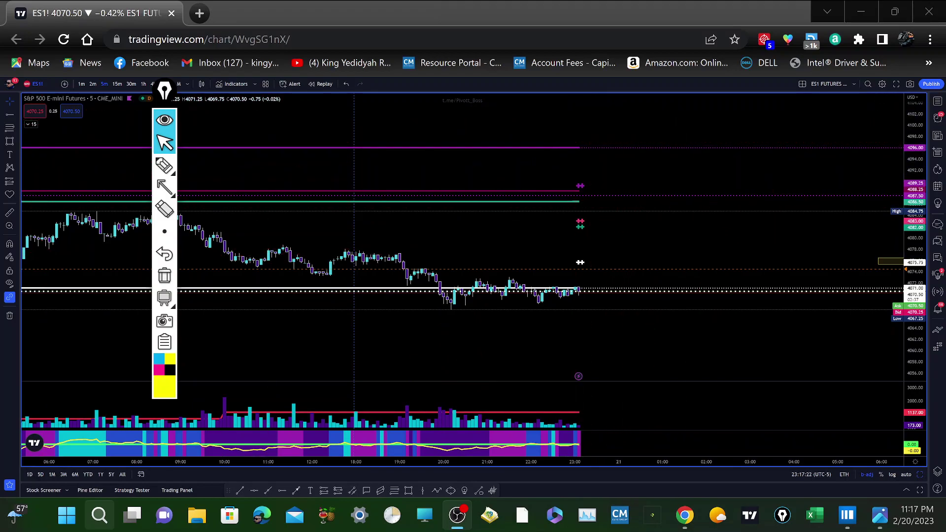
# Switch to the image viewer to show the pivot boss.jpg book cover, and return to the ES1! chart
pyautogui.hotkey('alt', 'Tab')
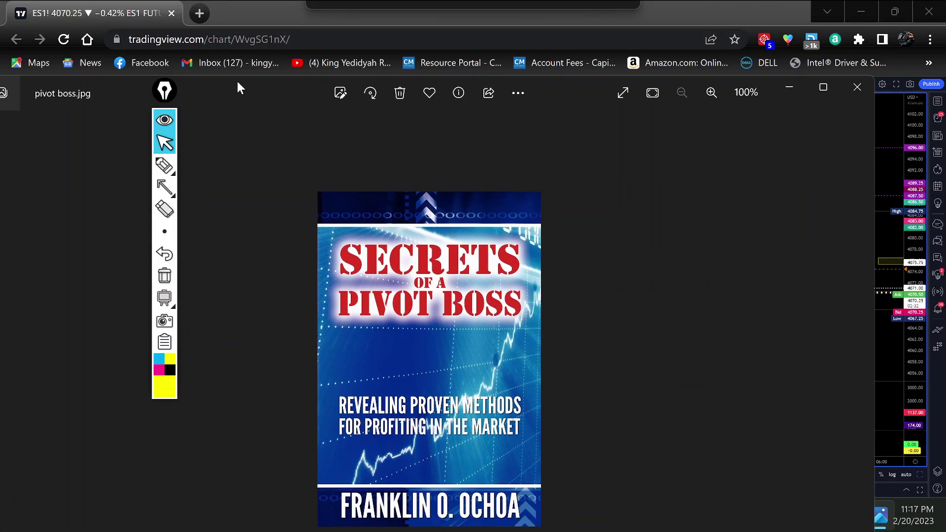
pyautogui.moveTo(239, 88); pyautogui.dragTo(237, 1)
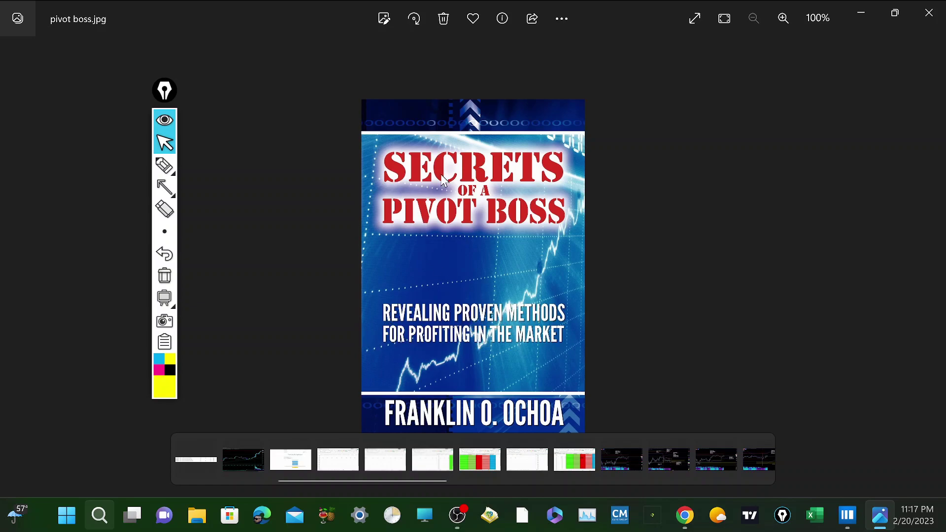
pyautogui.moveTo(252, 17); pyautogui.dragTo(943, 530)
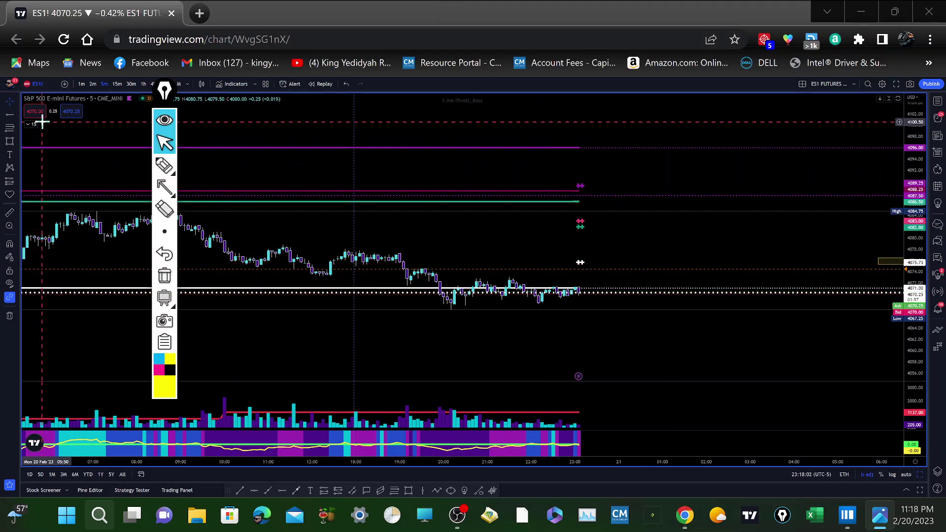
# Frame Pivott_Boss Developing Money Zone in the favorite indicators with a yellow rectangle, clear the annotation and close the indicator list
pyautogui.click(236, 83)
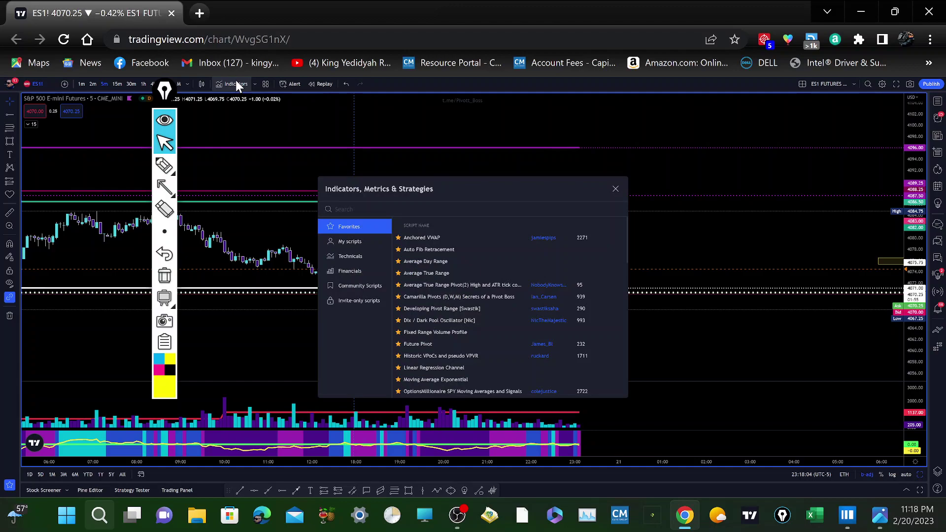
pyautogui.scroll(-2, 466, 288)
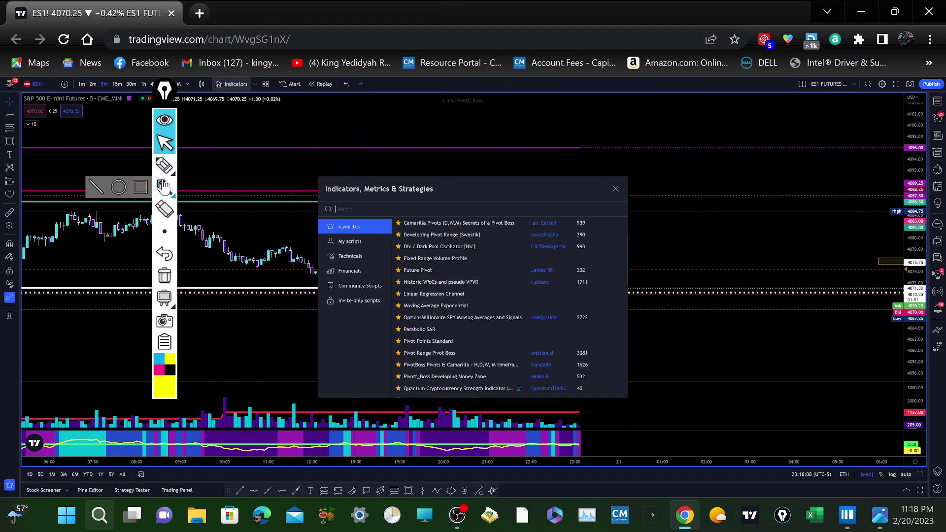
pyautogui.click(141, 187)
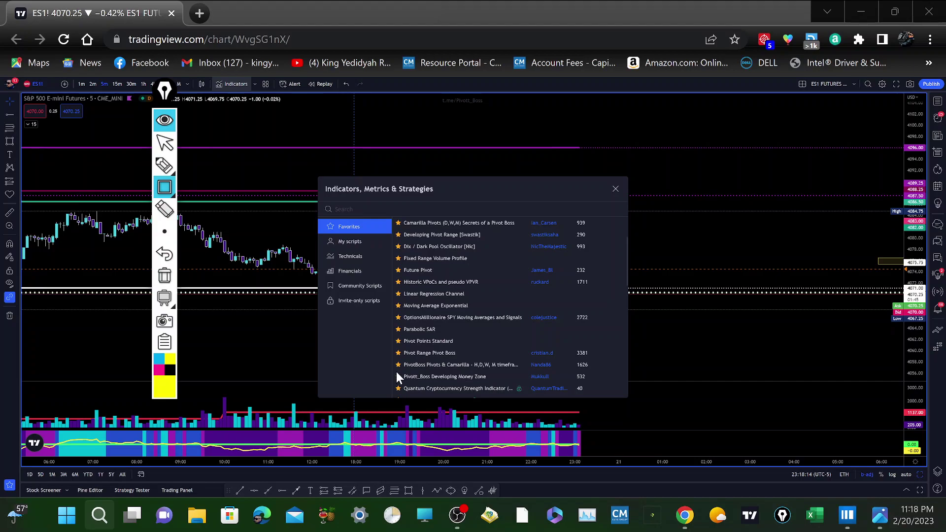
pyautogui.moveTo(396, 370)
pyautogui.mouseDown()
pyautogui.moveTo(401, 380)
pyautogui.moveTo(458, 388)
pyautogui.moveTo(602, 383)
pyautogui.mouseUp()
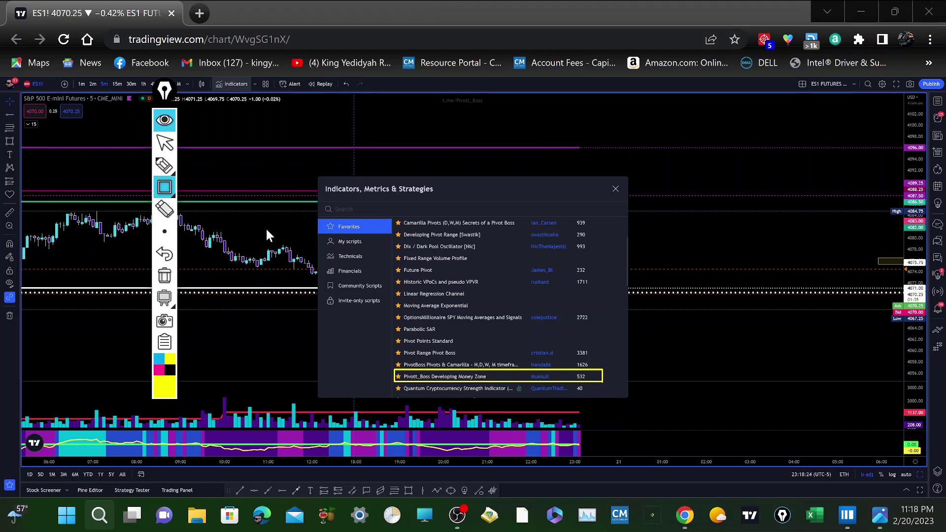
pyautogui.click(164, 275)
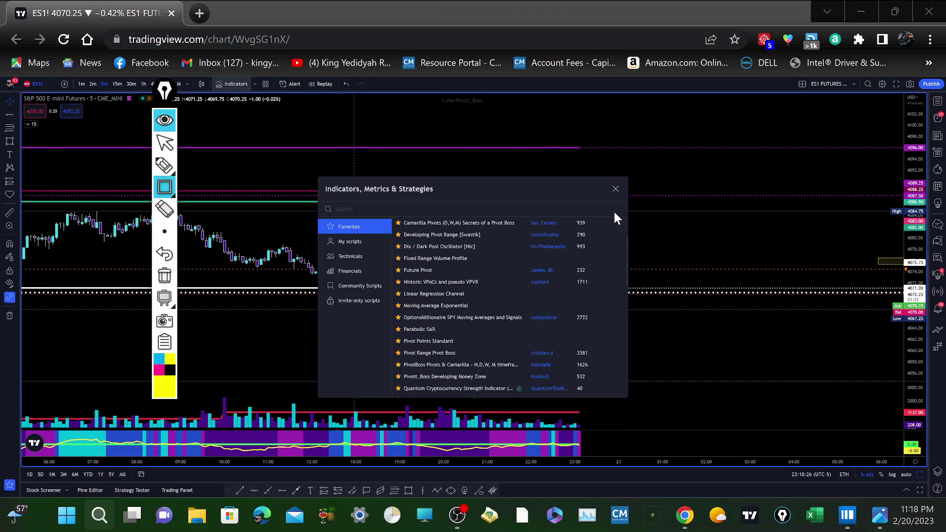
pyautogui.click(165, 142)
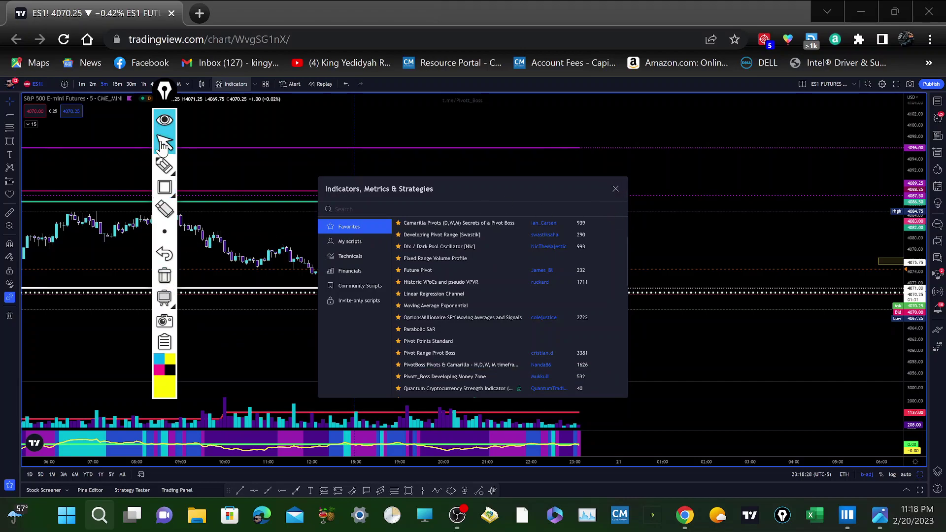
pyautogui.click(615, 189)
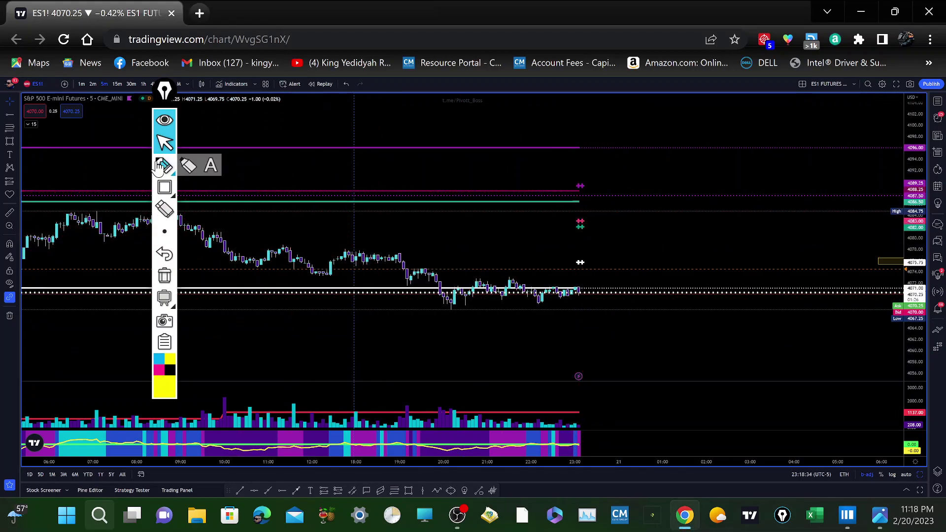
# Circle the purple, crimson, green and white money zone lines on the chart in yellow, and clear the annotations
pyautogui.moveTo(167, 190)
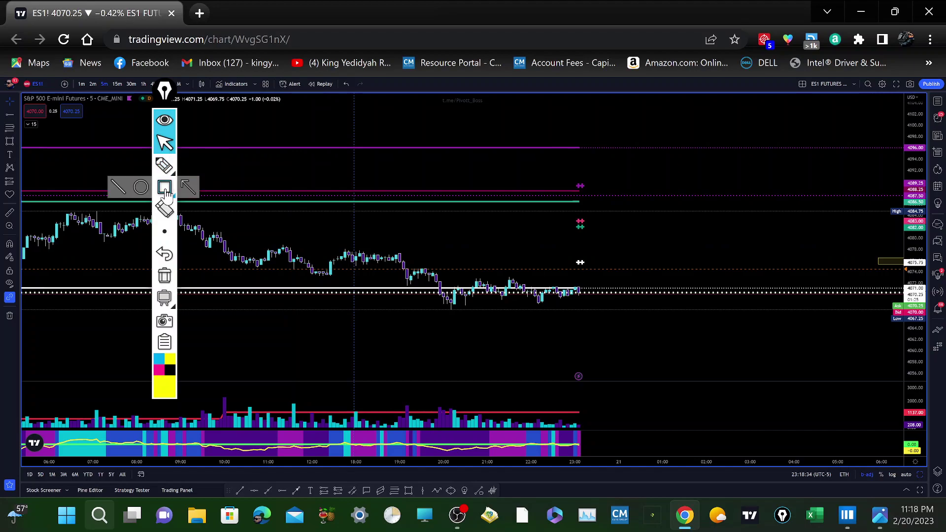
pyautogui.click(140, 187)
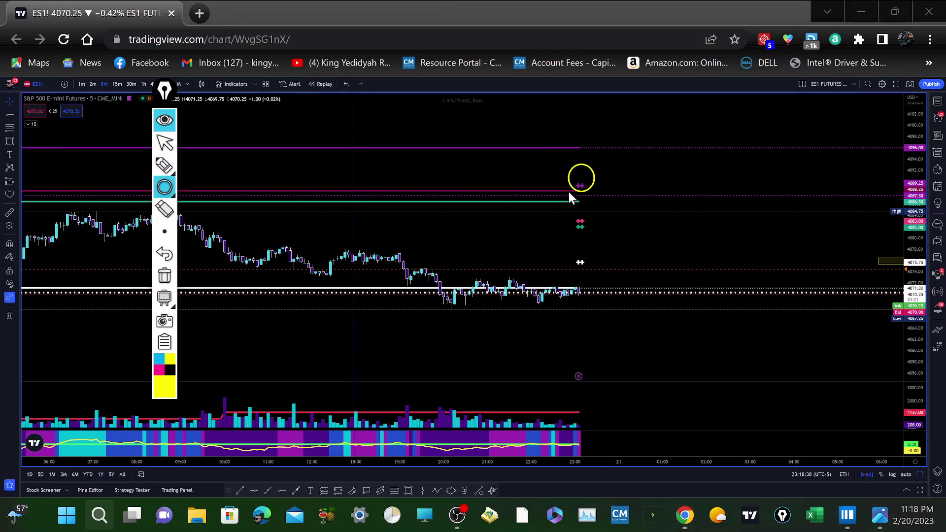
pyautogui.moveTo(569, 192); pyautogui.dragTo(570, 197)
pyautogui.click(173, 252)
pyautogui.moveTo(582, 126); pyautogui.dragTo(546, 161)
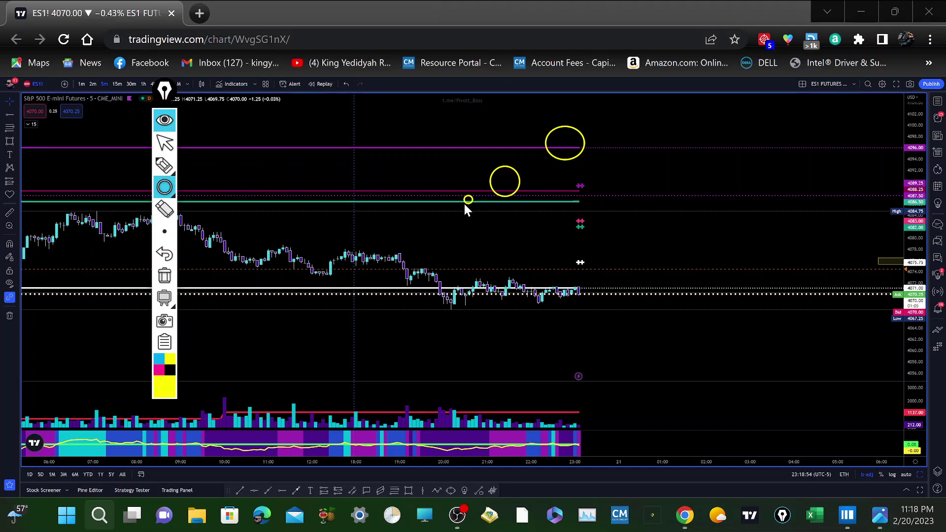
pyautogui.moveTo(463, 276); pyautogui.dragTo(442, 308)
pyautogui.click(165, 277)
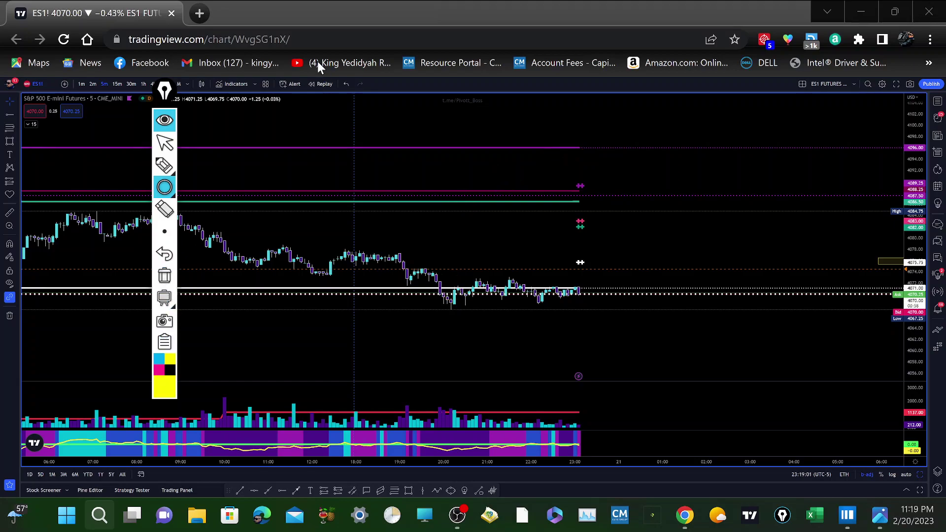
pyautogui.click(165, 142)
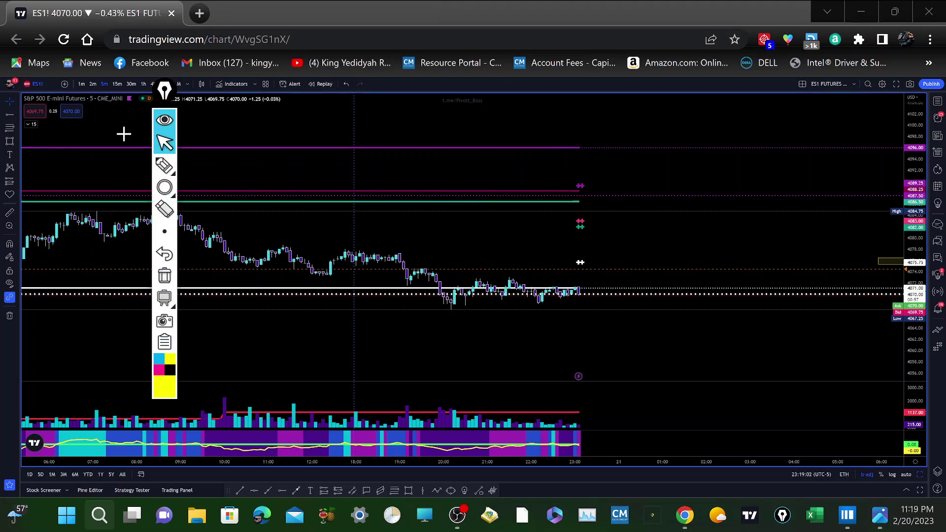
# Open the Pivott Boss Money Zone indicator's settings and turn off Enable Devloping Money Zone
pyautogui.click(31, 125)
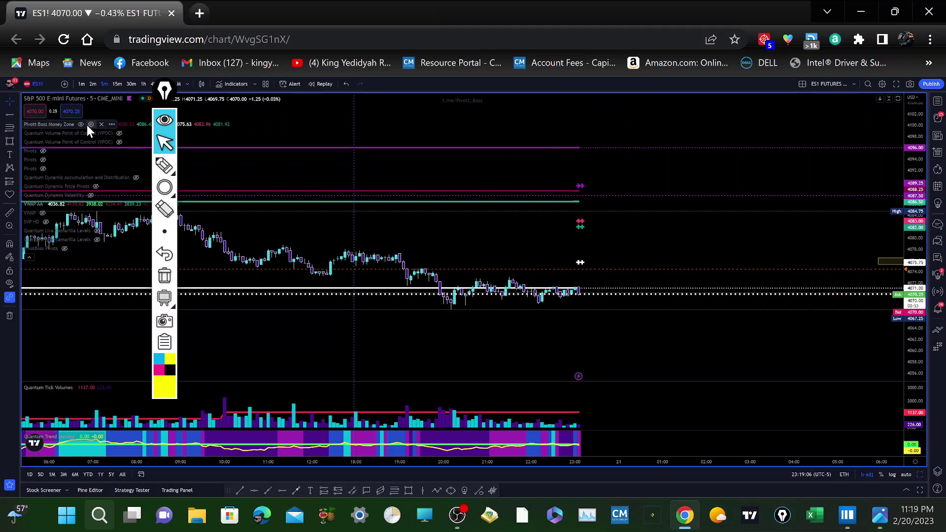
pyautogui.click(90, 124)
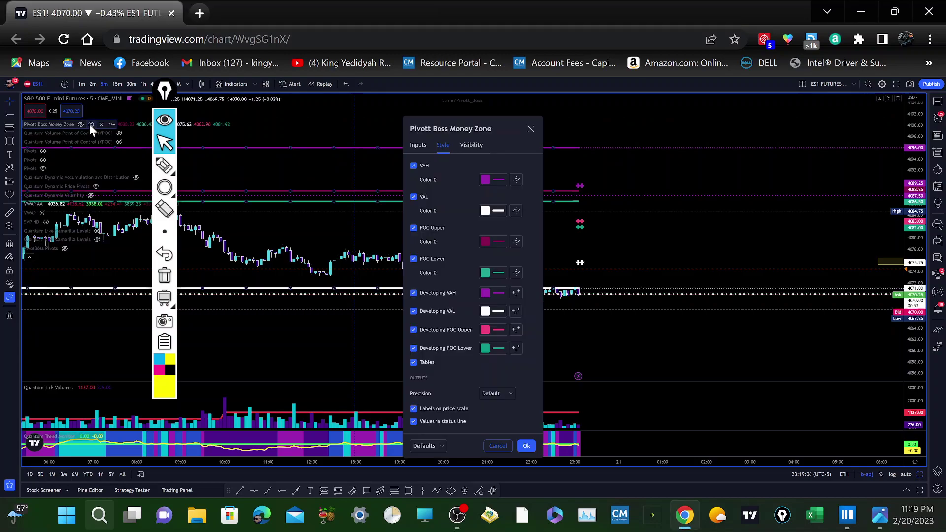
pyautogui.click(419, 145)
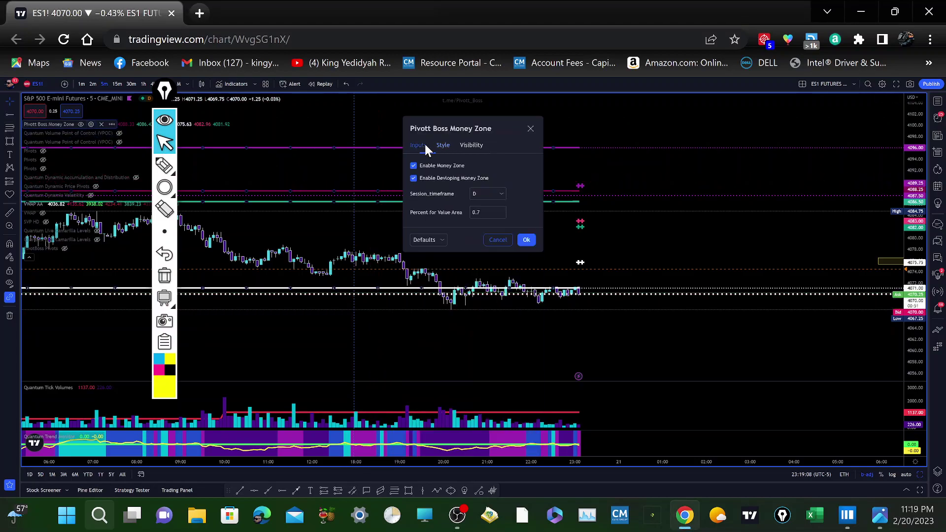
pyautogui.click(413, 178)
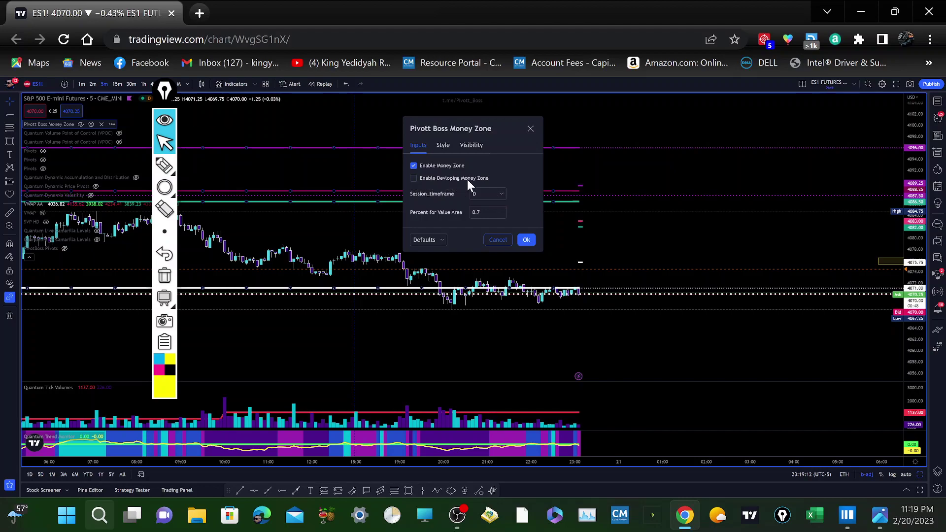
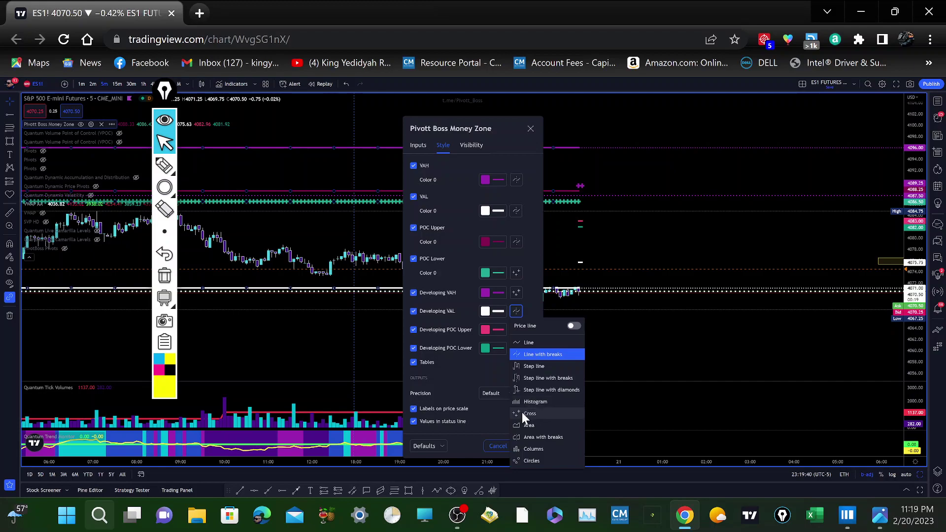
# Set the plot style of Developing POC Upper to Cross and apply the indicator settings
pyautogui.click(518, 332)
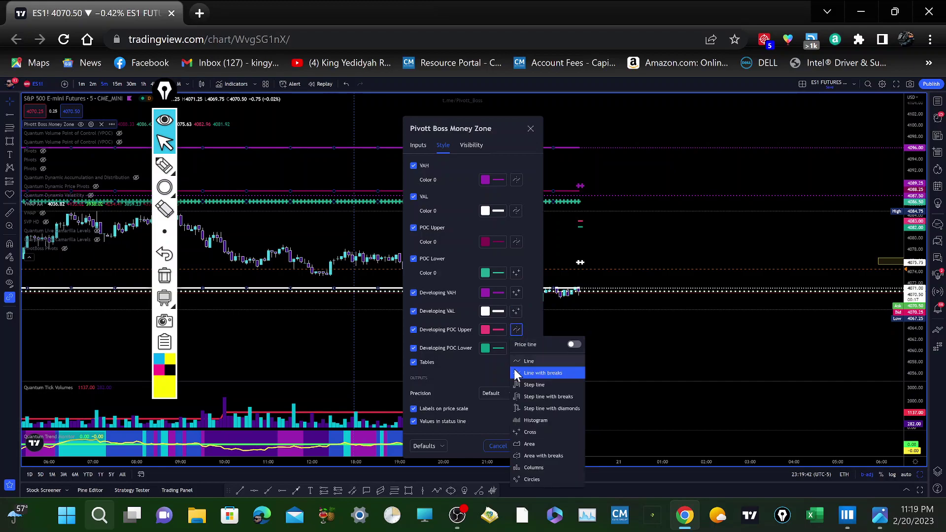
pyautogui.click(518, 431)
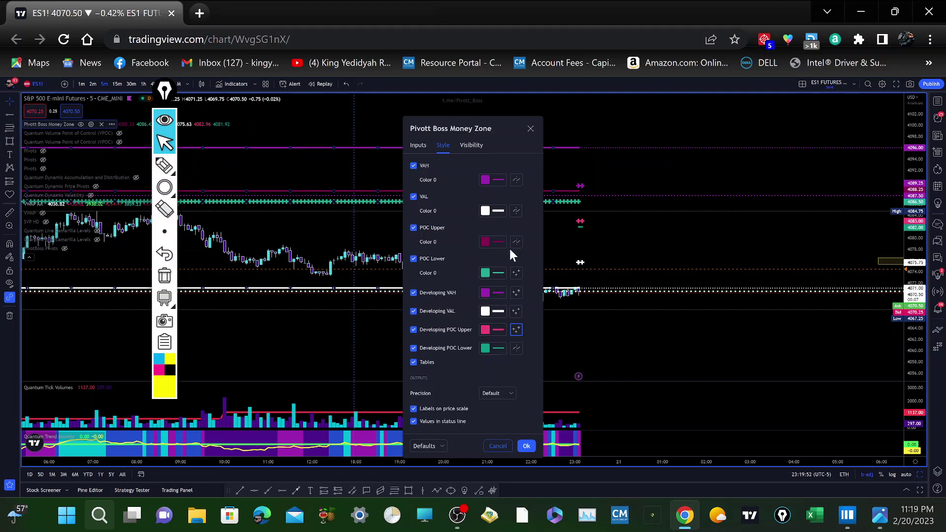
pyautogui.click(526, 446)
# Circle the early part of the fixed money zone lines and the developing level markers in yellow, and clear the annotations
pyautogui.moveTo(592, 233)
pyautogui.mouseDown()
pyautogui.moveTo(524, 211)
pyautogui.moveTo(532, 211)
pyautogui.mouseUp()
pyautogui.moveTo(171, 191)
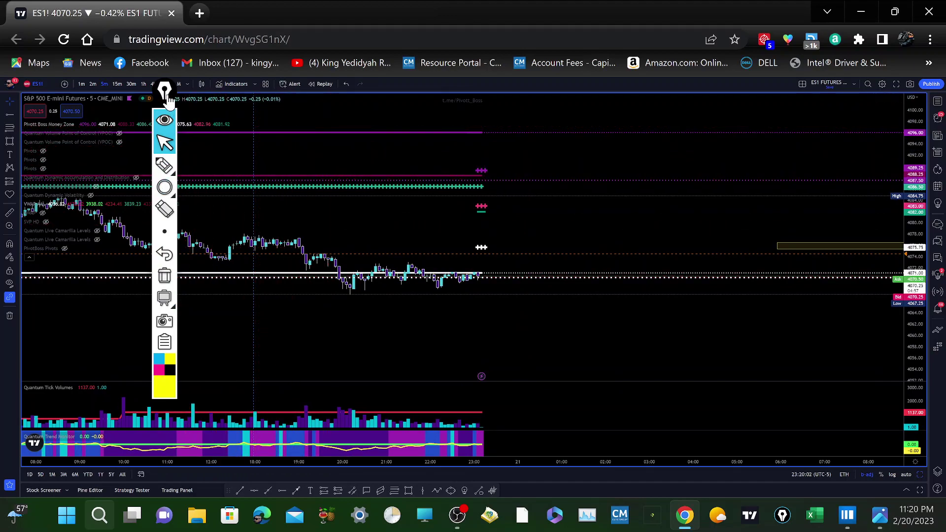
pyautogui.click(164, 143)
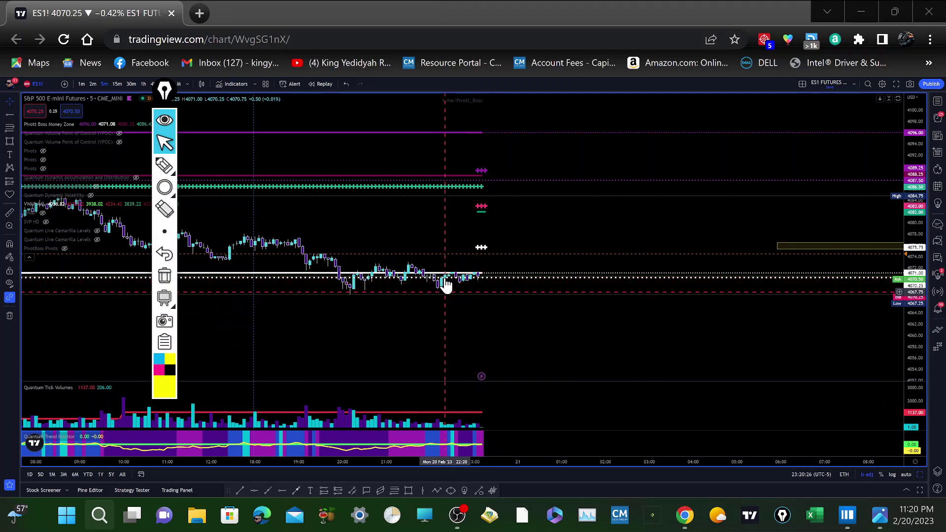
pyautogui.scroll(-3, 533, 269)
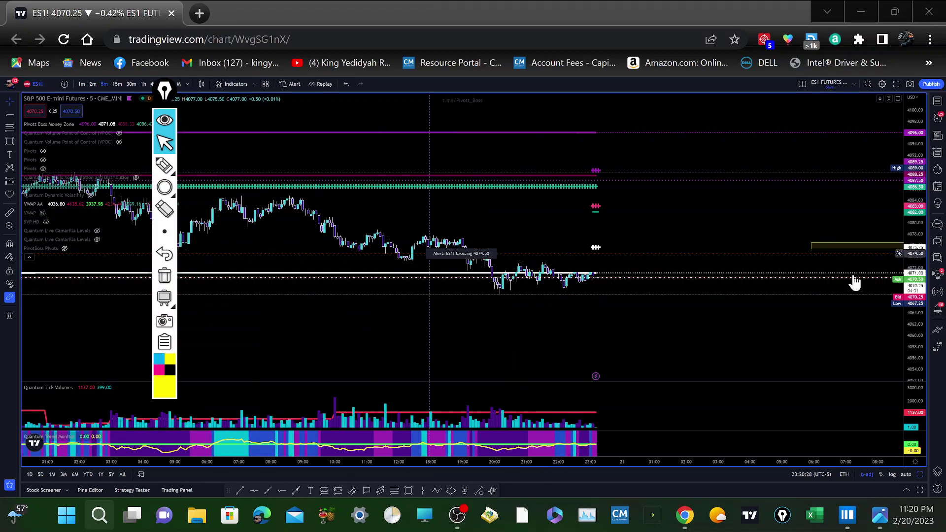
pyautogui.click(767, 266)
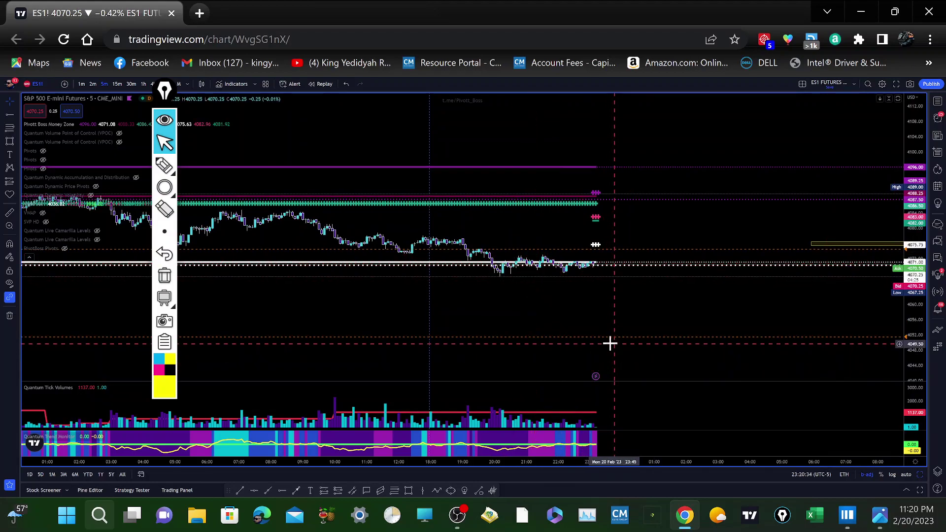
pyautogui.scroll(-5, 497, 285)
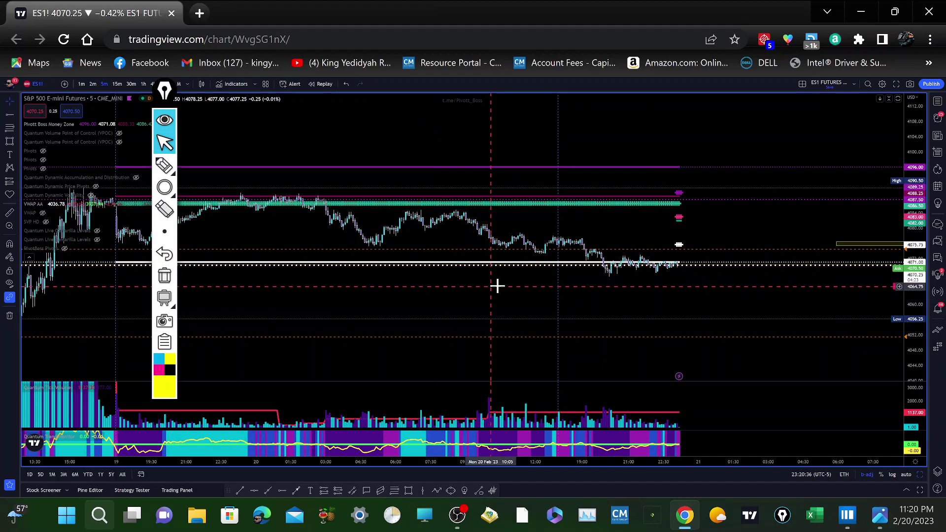
pyautogui.scroll(1, 497, 285)
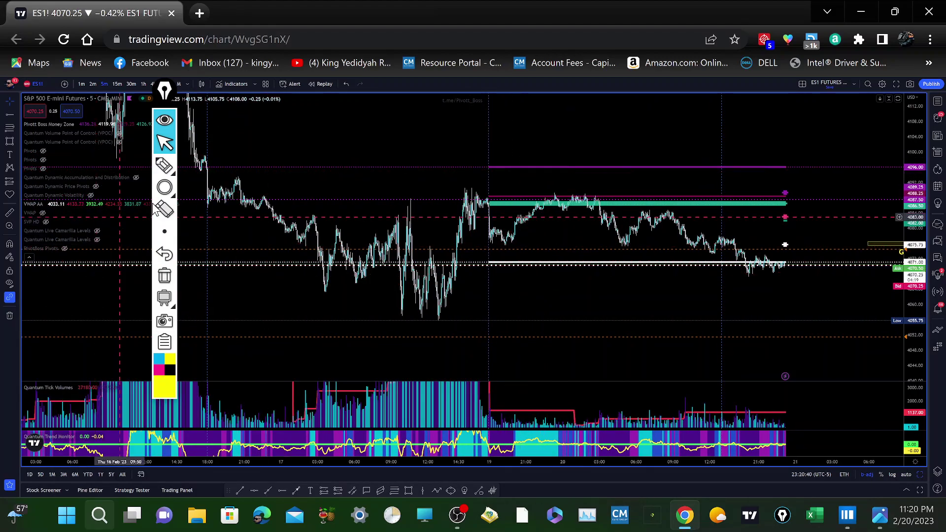
pyautogui.click(164, 187)
pyautogui.moveTo(548, 144)
pyautogui.mouseDown()
pyautogui.moveTo(519, 229)
pyautogui.moveTo(511, 293)
pyautogui.moveTo(501, 297)
pyautogui.mouseUp()
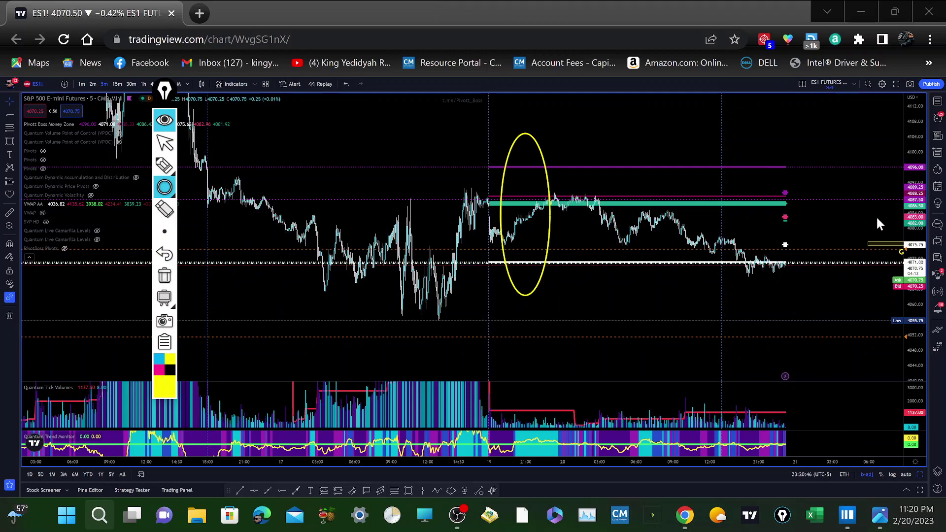
pyautogui.moveTo(792, 177); pyautogui.dragTo(775, 261)
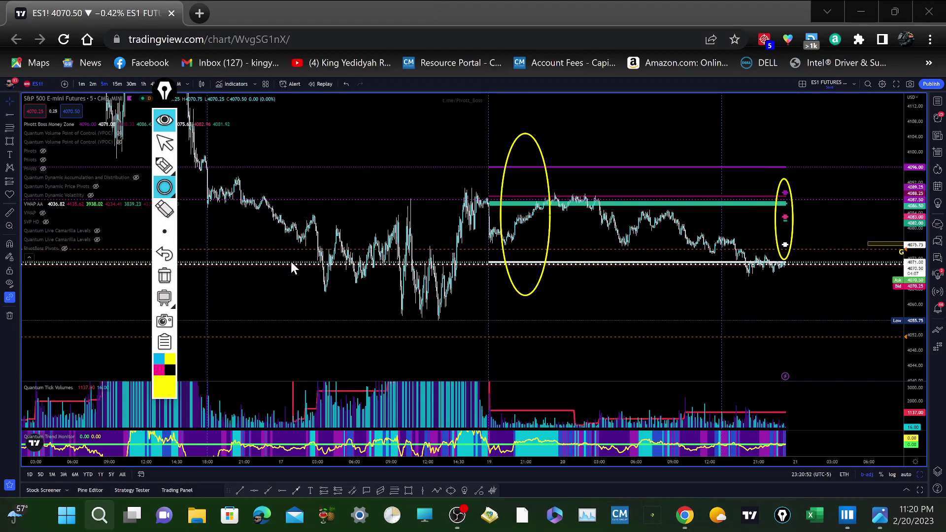
pyautogui.click(164, 275)
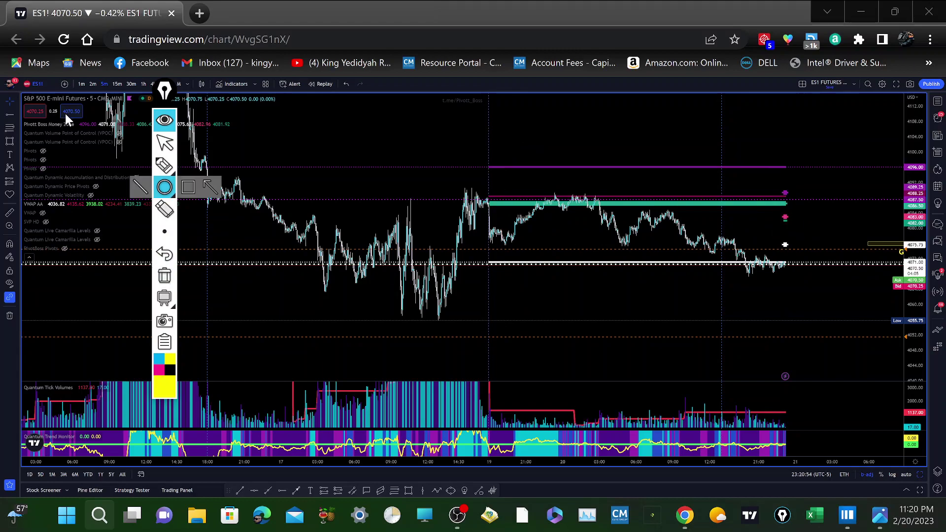
pyautogui.click(164, 143)
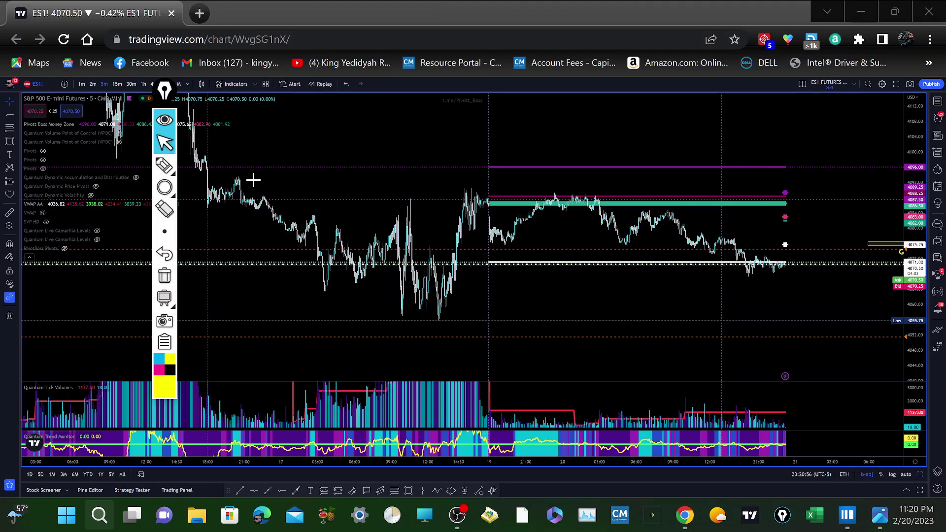
# Circle the white developing level marker in yellow, add an arrow descending from it below the price action, and clear the annotations
pyautogui.scroll(5, 541, 284)
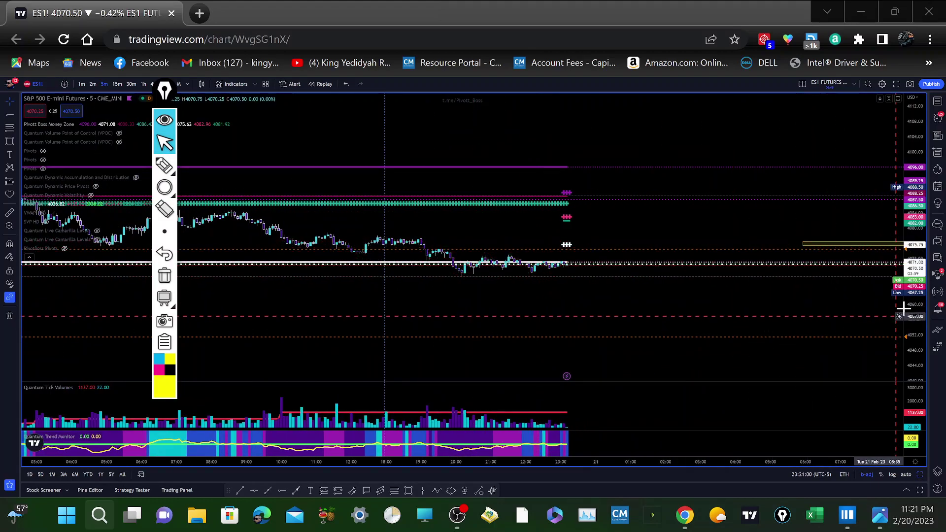
pyautogui.moveTo(915, 298); pyautogui.dragTo(878, 197)
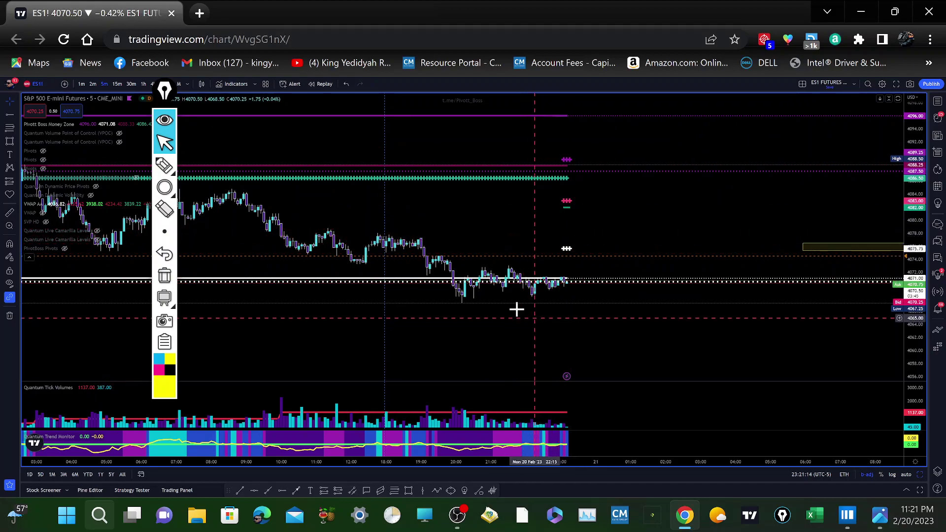
pyautogui.click(164, 187)
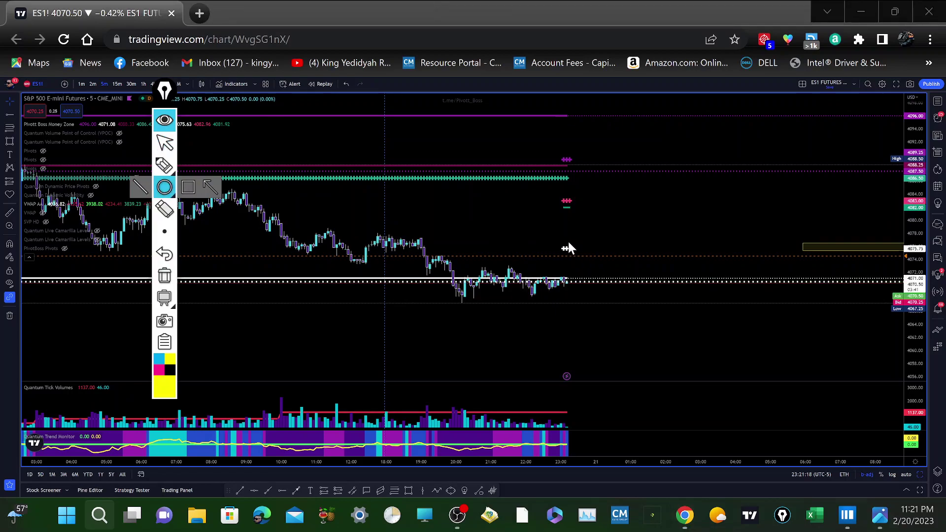
pyautogui.moveTo(577, 238); pyautogui.dragTo(568, 242)
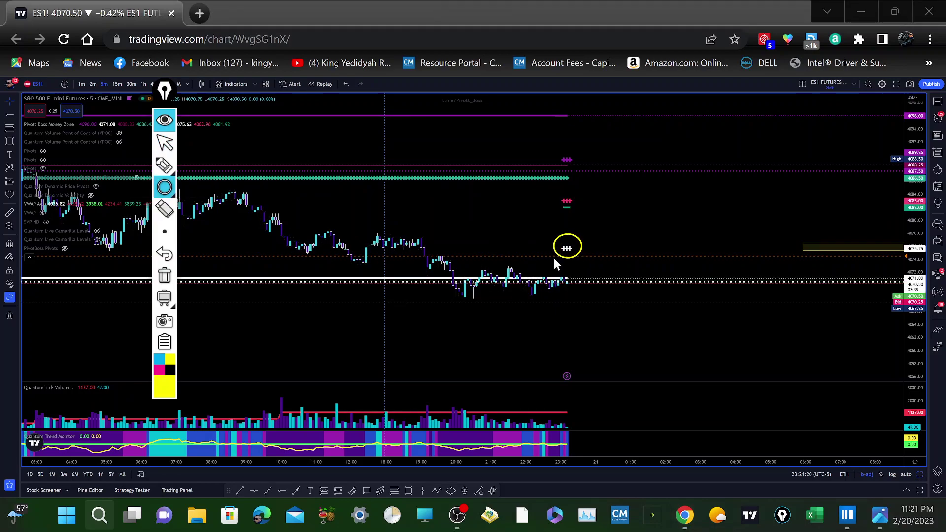
pyautogui.click(165, 187)
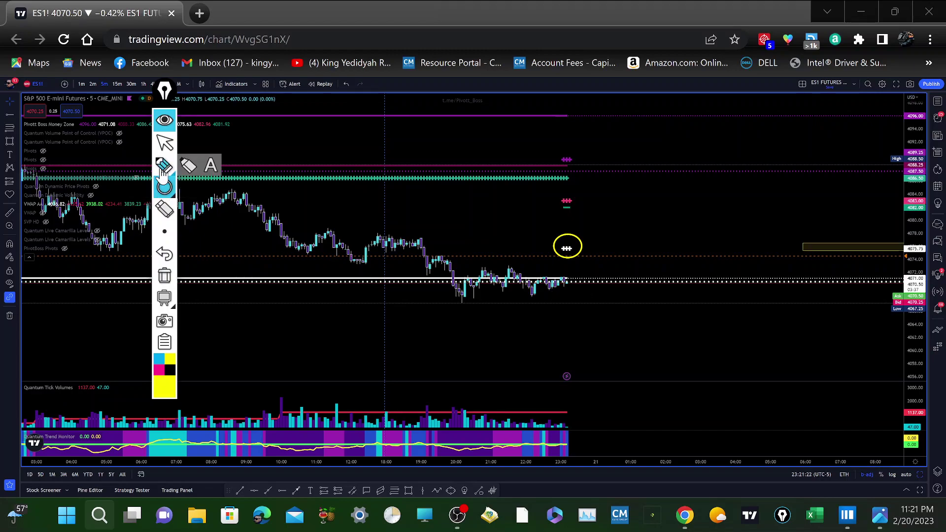
pyautogui.click(211, 188)
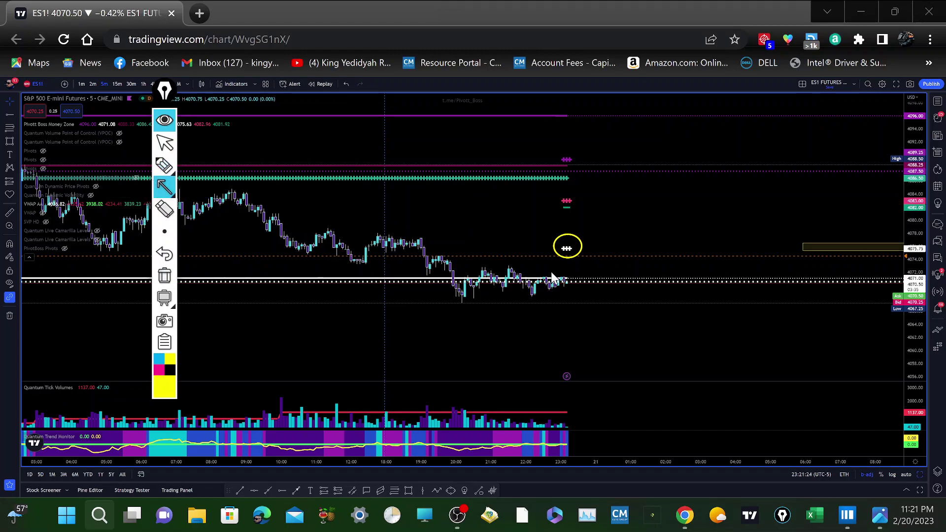
pyautogui.moveTo(581, 266); pyautogui.dragTo(637, 368)
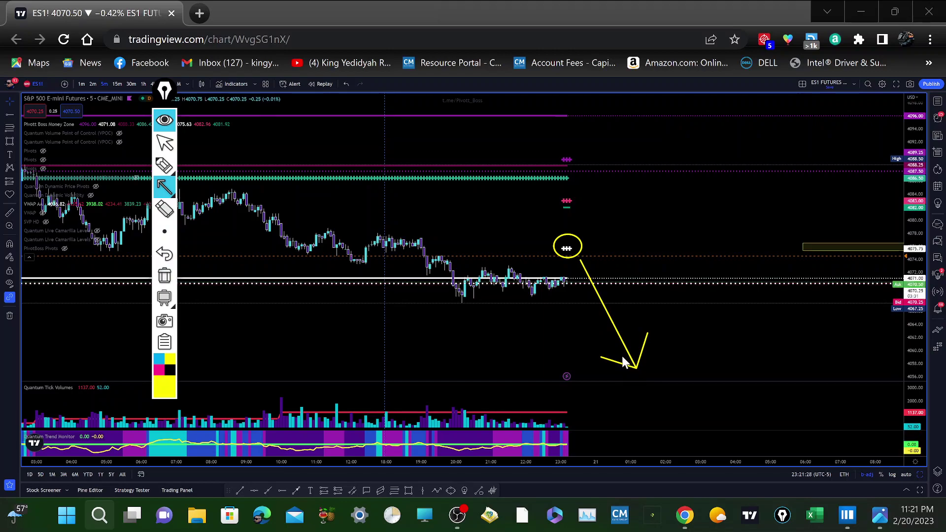
pyautogui.click(165, 276)
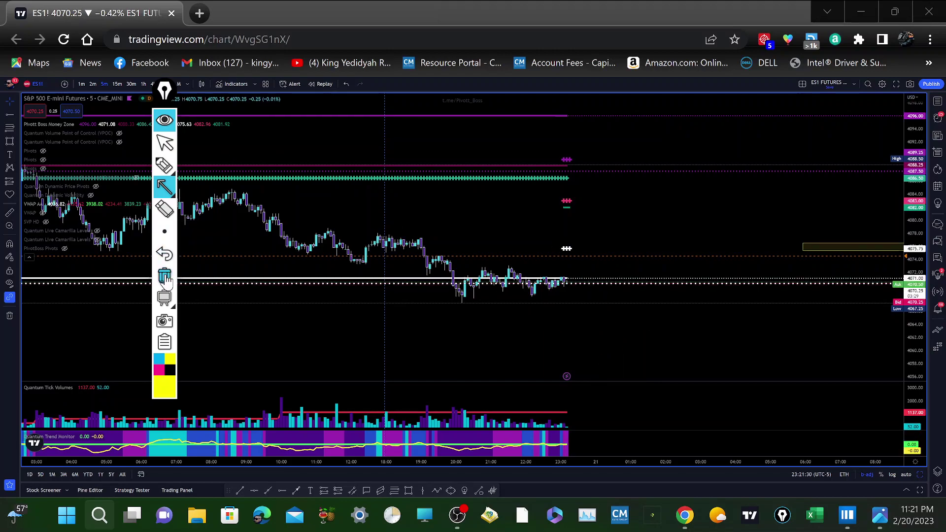
# Draw yellow arrows from current price up to the green and crimson developing markers and back down below price, and clear the annotations
pyautogui.click(174, 197)
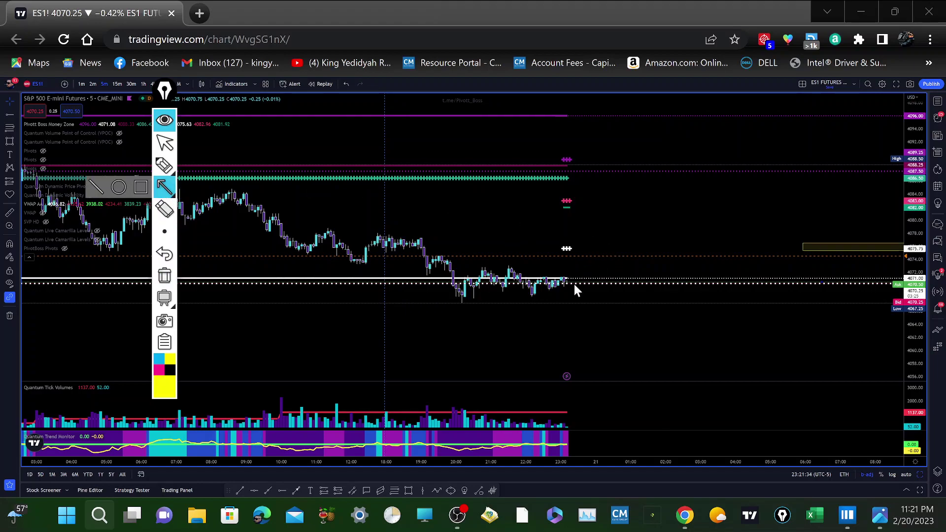
pyautogui.moveTo(550, 269); pyautogui.dragTo(572, 211)
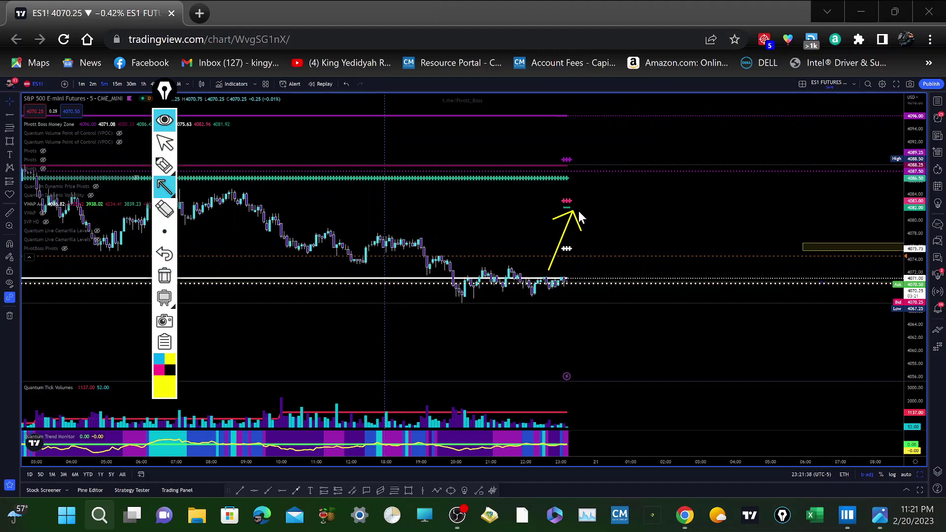
pyautogui.moveTo(576, 205); pyautogui.dragTo(620, 332)
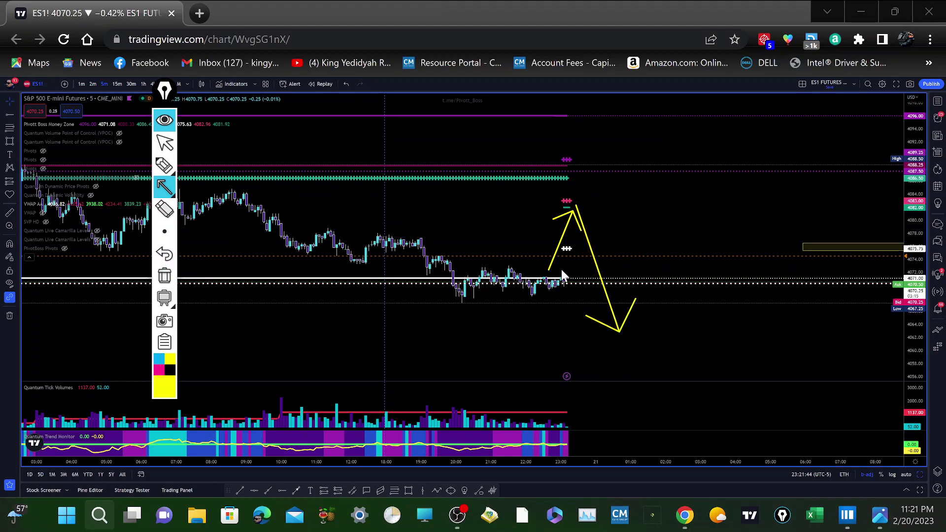
pyautogui.click(164, 276)
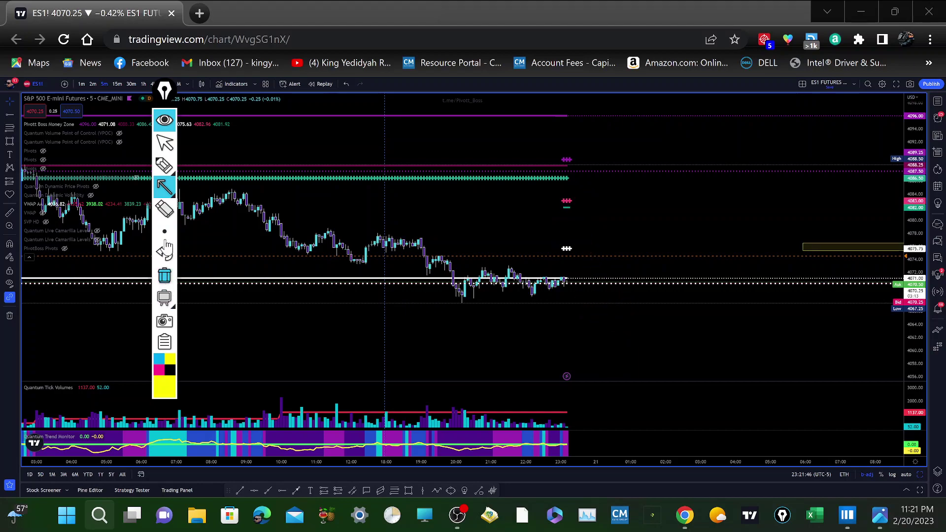
pyautogui.click(165, 143)
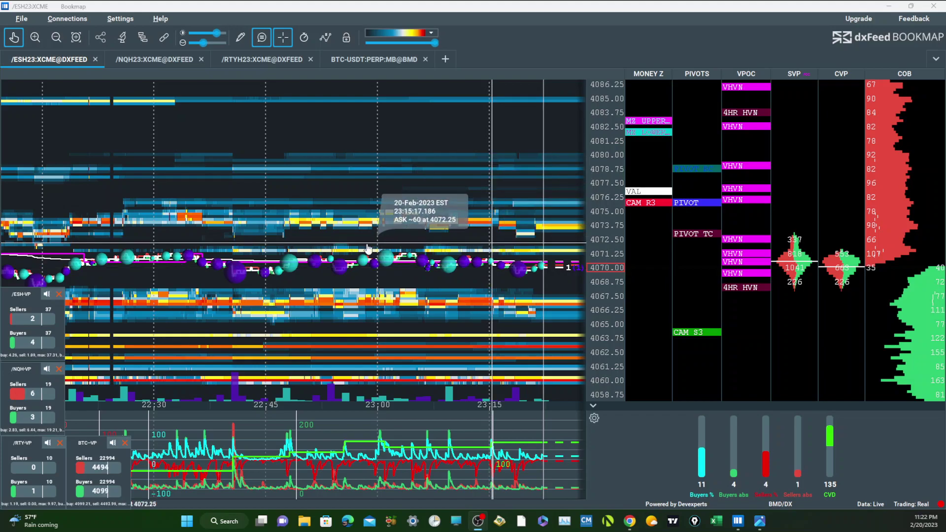
# Switch to Bookmap and examine the /ESH23 volume bubbles, VWAP and POC lines around the 4070 price
pyautogui.scroll(2, 594, 268)
pyautogui.scroll(3, 594, 268)
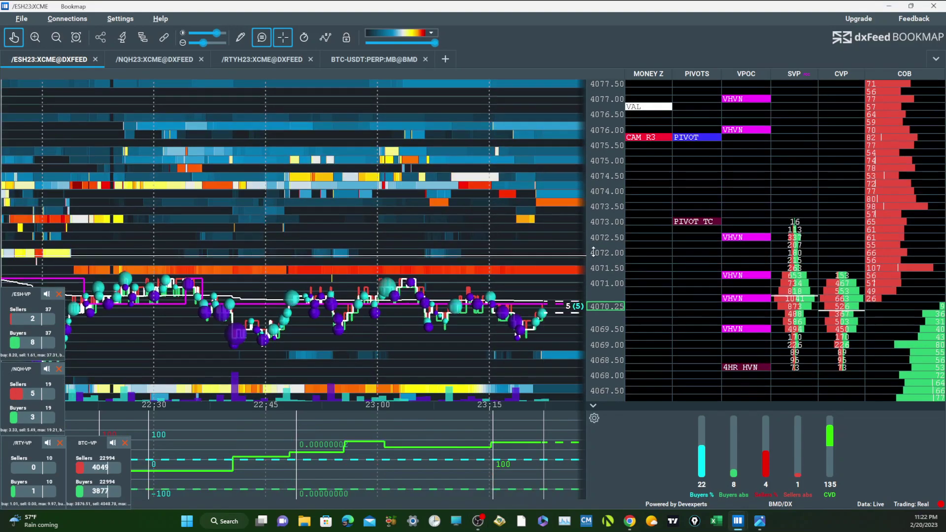
pyautogui.moveTo(506, 230); pyautogui.dragTo(498, 175)
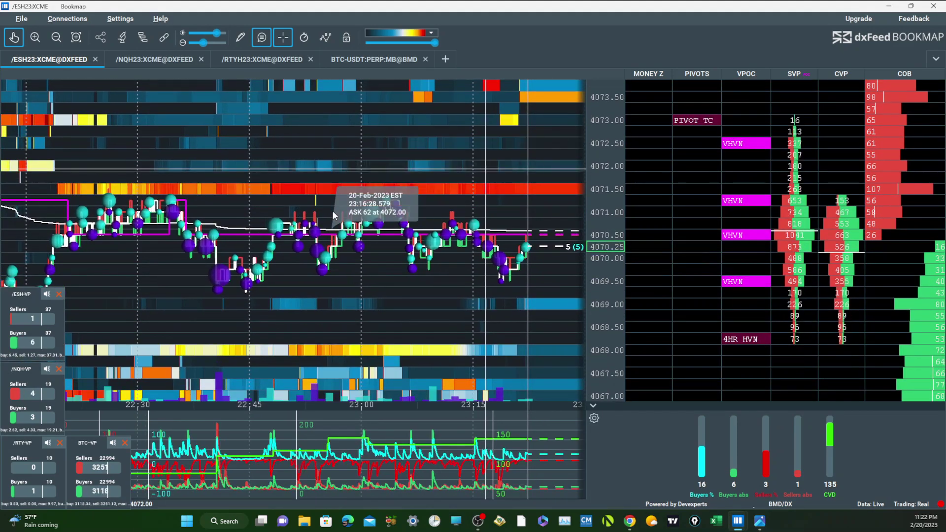
pyautogui.moveTo(277, 231)
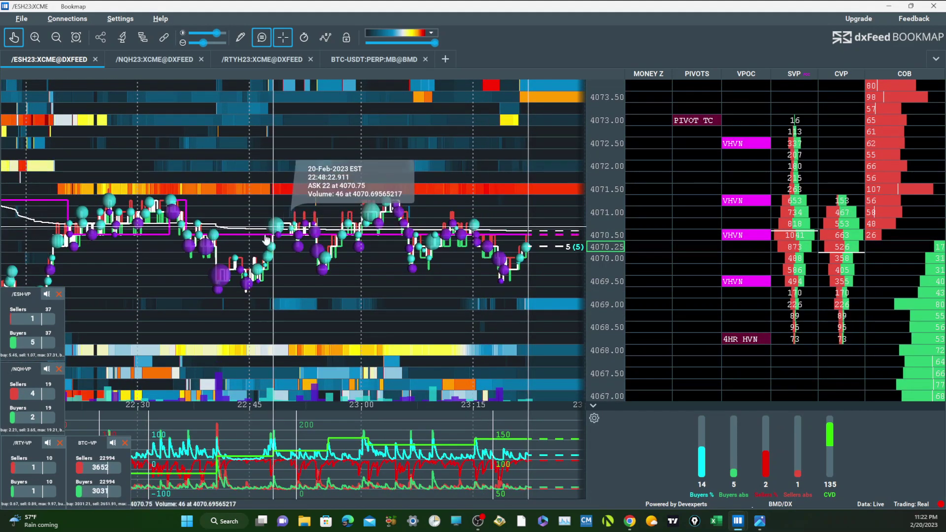
pyautogui.moveTo(275, 262)
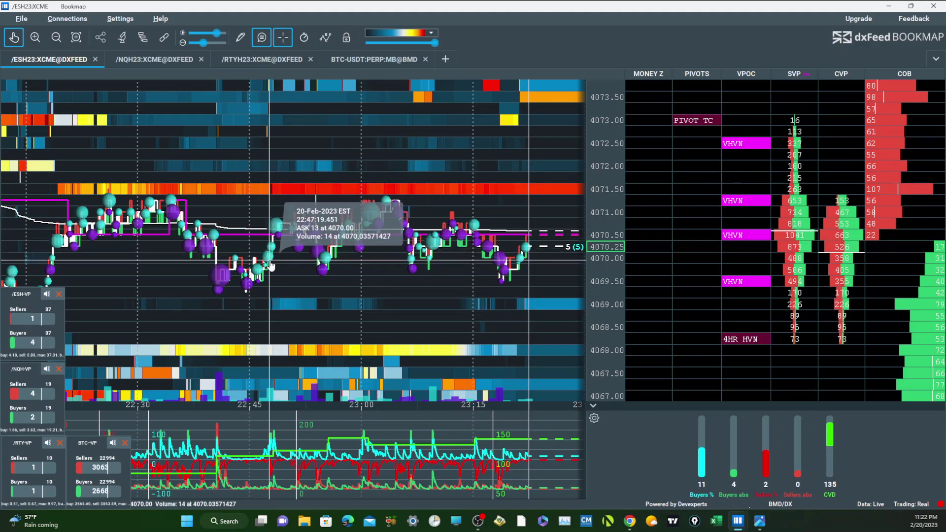
pyautogui.moveTo(218, 289)
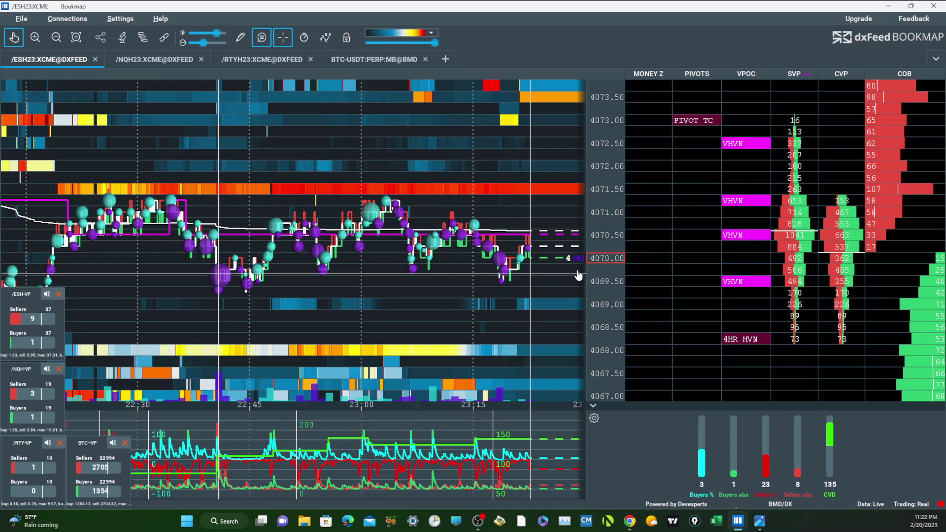
pyautogui.moveTo(596, 286); pyautogui.dragTo(598, 249)
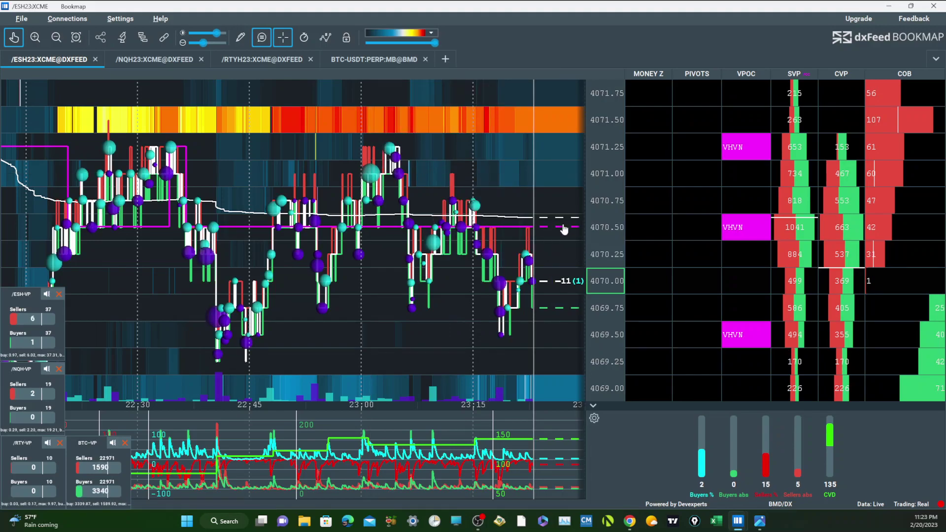
# Draw yellow arrows to the MONEY Z column header and its VAH, cyan and CAM R3 levels, and clear the annotations
pyautogui.scroll(-3, 597, 199)
pyautogui.moveTo(604, 245); pyautogui.dragTo(606, 338)
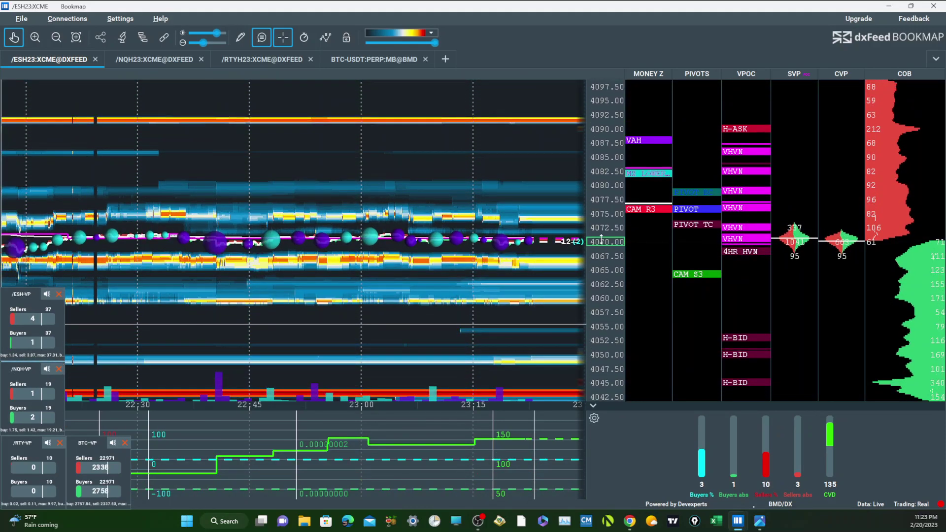
pyautogui.moveTo(601, 245); pyautogui.dragTo(602, 230)
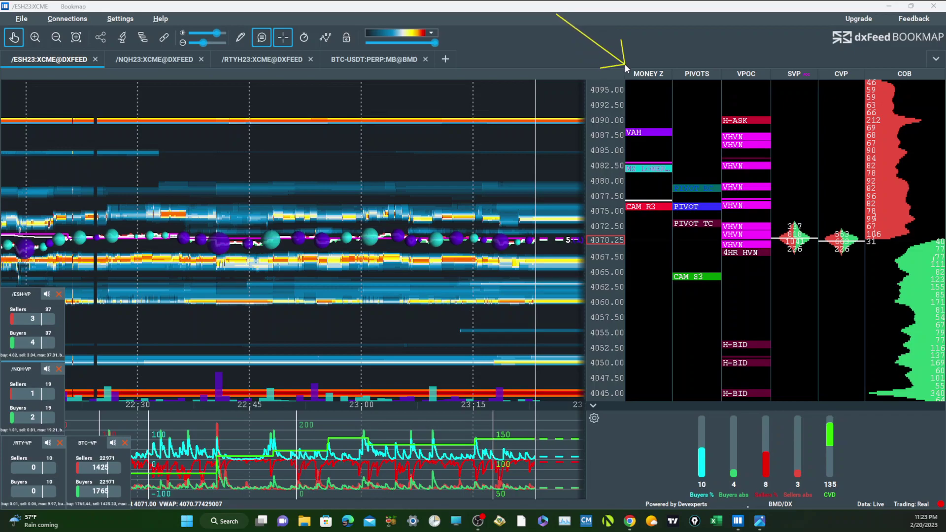
pyautogui.moveTo(511, 169)
pyautogui.mouseDown()
pyautogui.moveTo(567, 144)
pyautogui.moveTo(619, 136)
pyautogui.mouseUp()
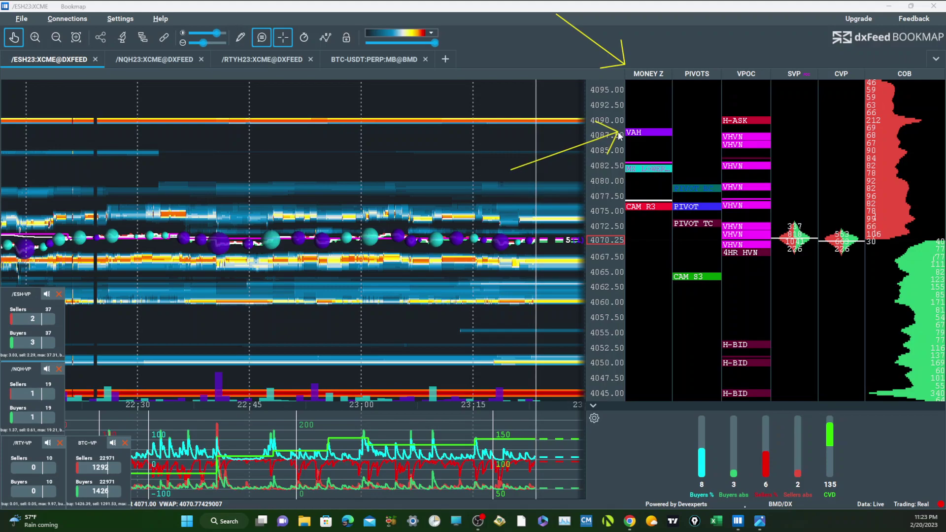
pyautogui.moveTo(531, 201); pyautogui.dragTo(619, 173)
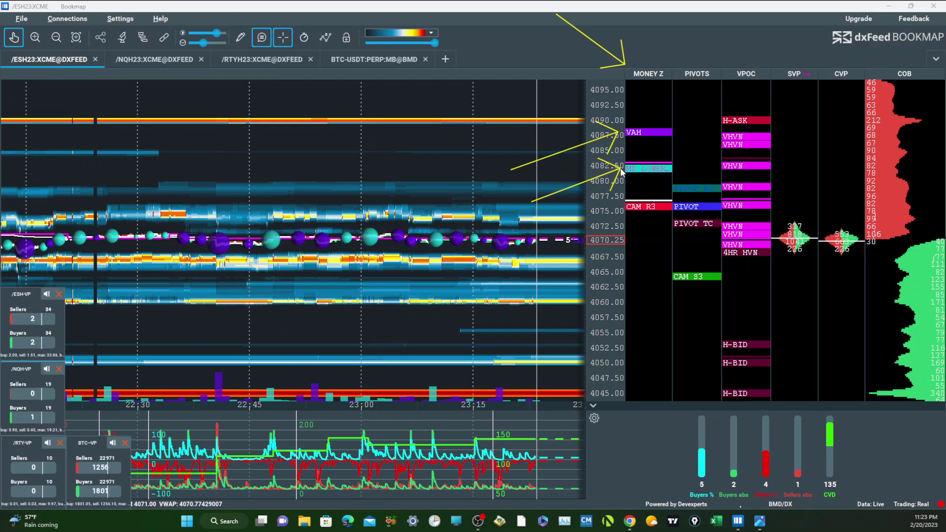
pyautogui.moveTo(537, 250); pyautogui.dragTo(616, 208)
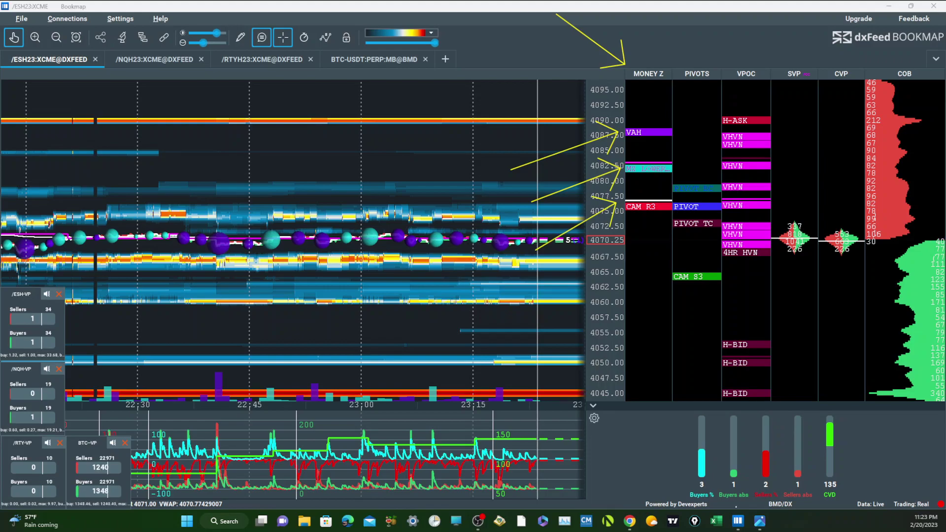
pyautogui.press('Escape')
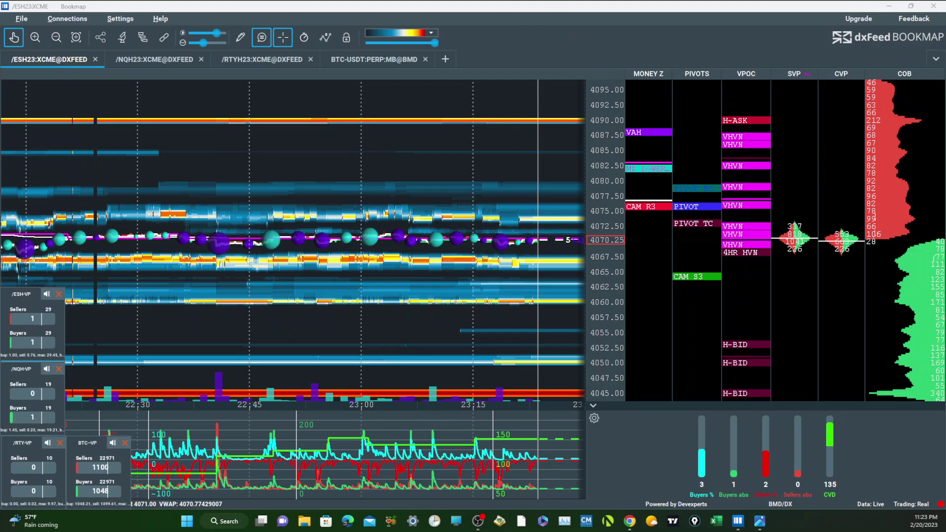
# Examine the MONEY Z, PIVOTS and VPOC levels against the heatmap liquidity between current price and about 4082
pyautogui.scroll(2, 617, 232)
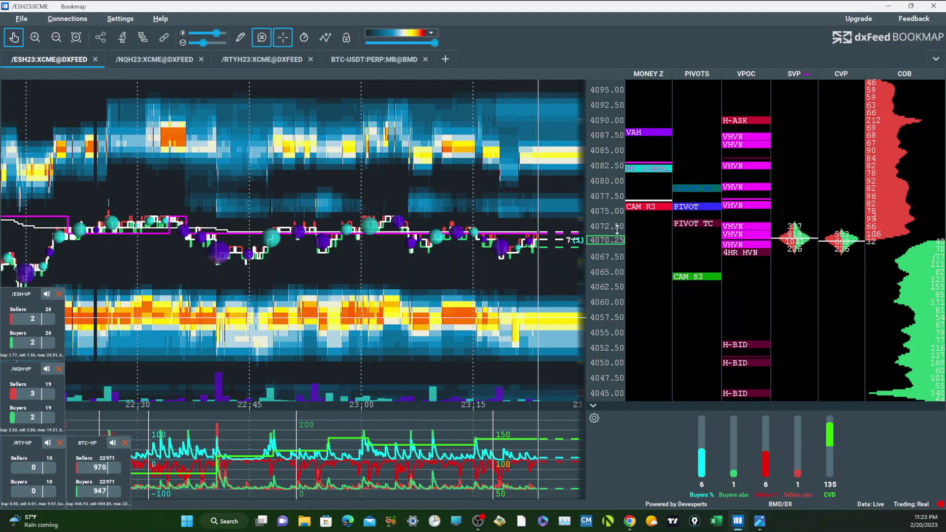
pyautogui.scroll(3, 617, 231)
pyautogui.moveTo(554, 316); pyautogui.dragTo(416, 440)
pyautogui.moveTo(630, 231)
pyautogui.scroll(-3, 536, 247)
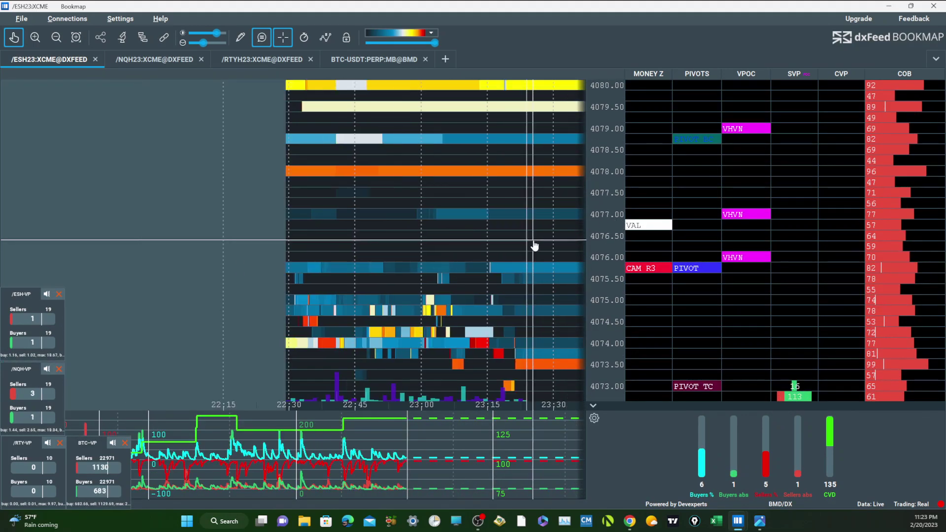
pyautogui.moveTo(615, 228); pyautogui.dragTo(610, 295)
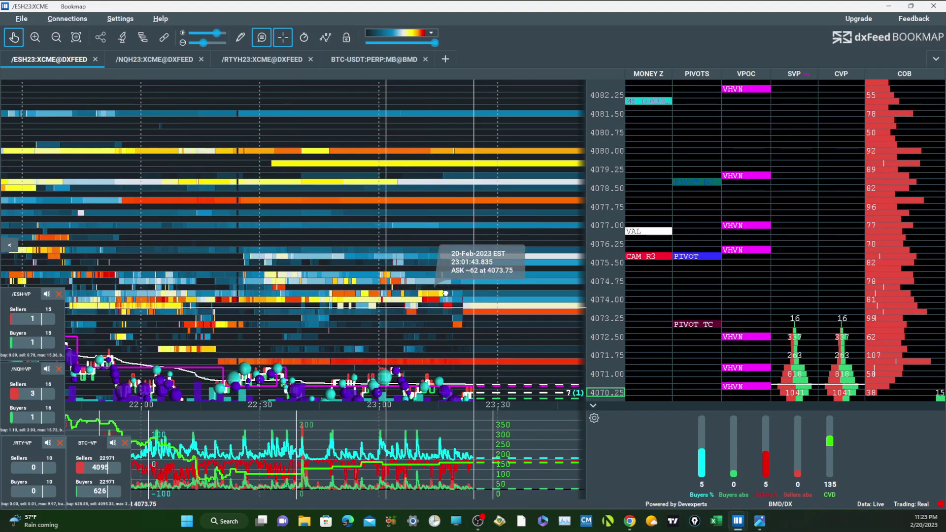
pyautogui.scroll(-1, 476, 261)
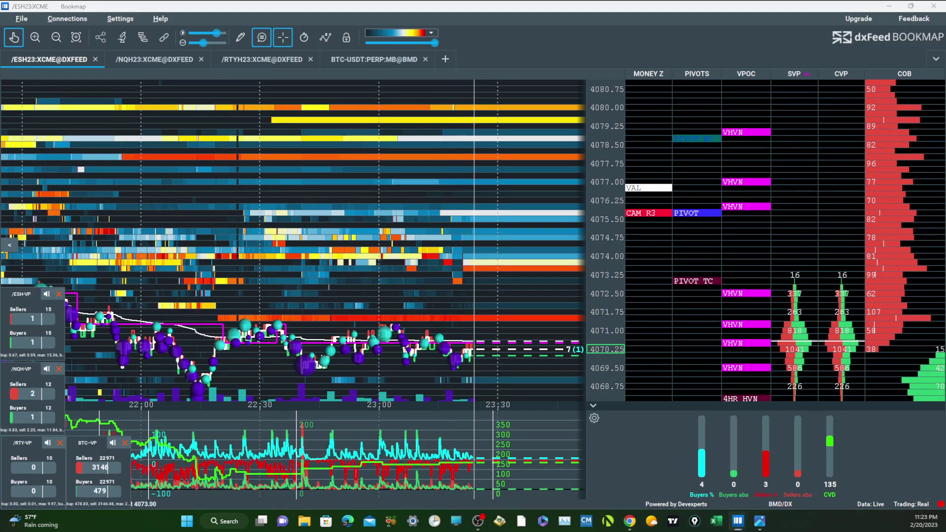
pyautogui.moveTo(458, 326)
pyautogui.mouseDown()
pyautogui.moveTo(552, 195)
pyautogui.moveTo(541, 200)
pyautogui.moveTo(575, 203)
pyautogui.moveTo(545, 199)
pyautogui.moveTo(572, 205)
pyautogui.moveTo(547, 199)
pyautogui.moveTo(560, 197)
pyautogui.moveTo(558, 245)
pyautogui.moveTo(625, 207)
pyautogui.moveTo(643, 217)
pyautogui.moveTo(598, 213)
pyautogui.moveTo(553, 225)
pyautogui.moveTo(581, 226)
pyautogui.moveTo(581, 207)
pyautogui.moveTo(611, 209)
pyautogui.moveTo(596, 207)
pyautogui.moveTo(528, 253)
pyautogui.moveTo(598, 193)
pyautogui.moveTo(577, 217)
pyautogui.mouseUp()
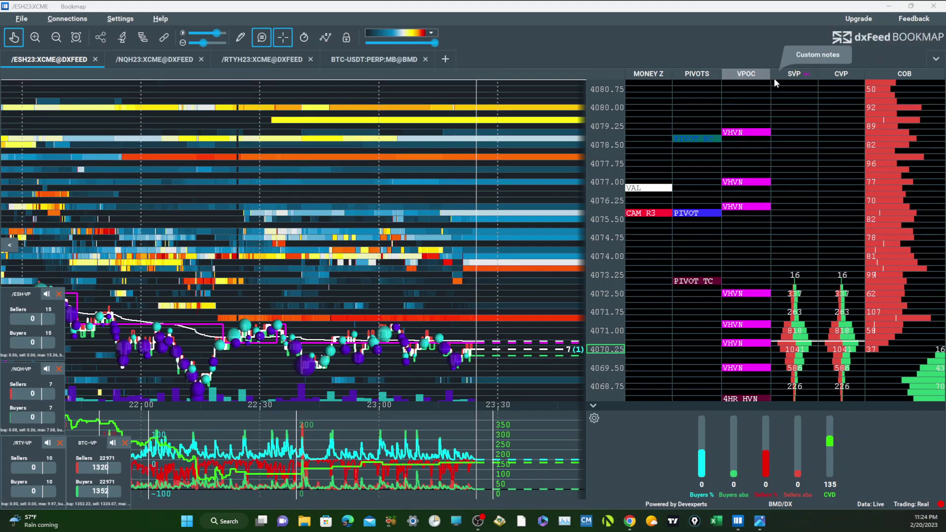
# Open the SVP column's configuration and create an additional column of type Chart Range Trades Counter with the default title
pyautogui.rightClick(800, 73)
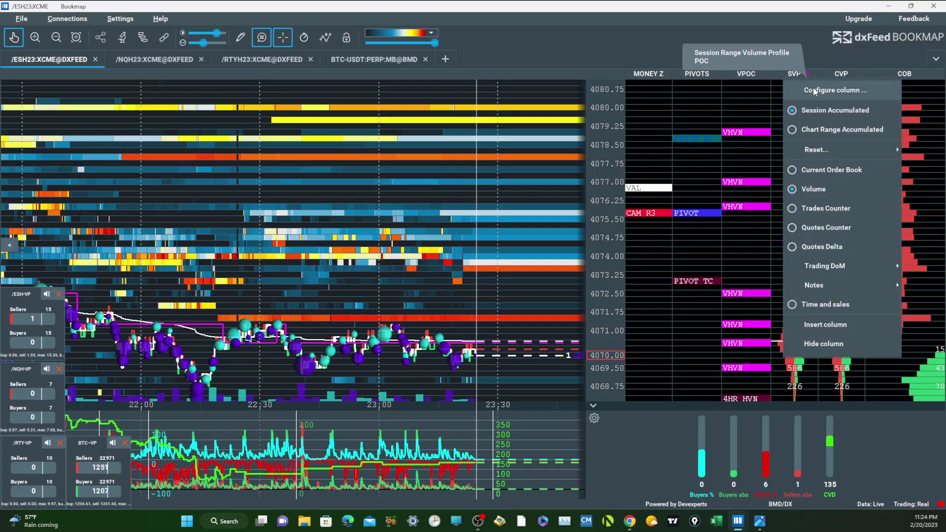
pyautogui.click(814, 90)
pyautogui.moveTo(765, 110); pyautogui.dragTo(364, 106)
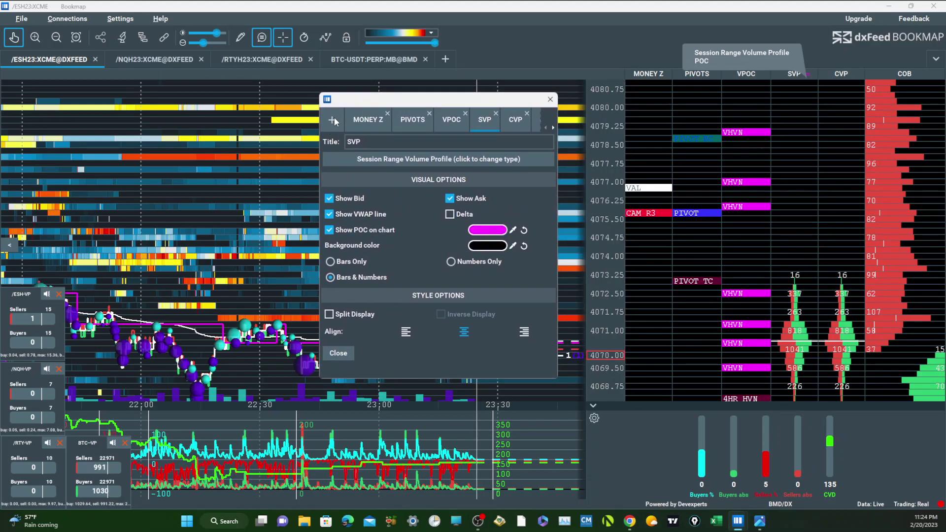
pyautogui.click(333, 120)
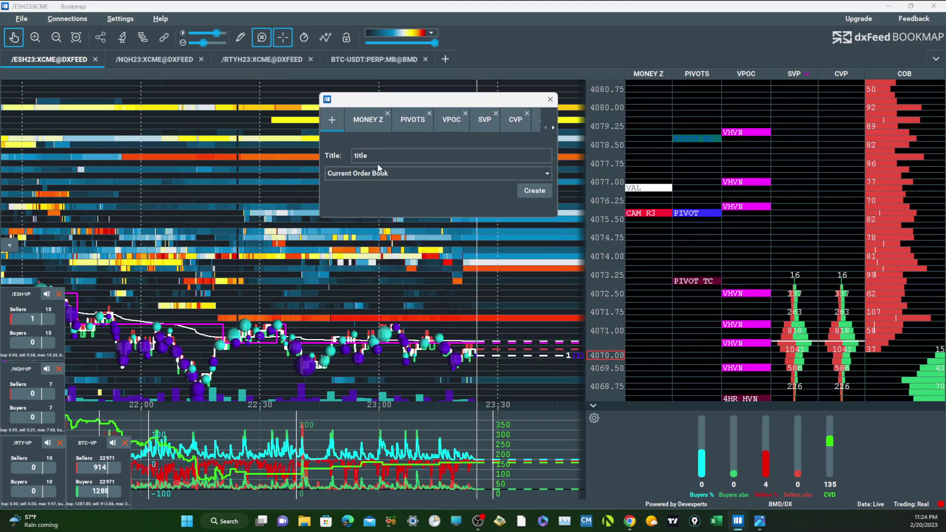
pyautogui.click(546, 175)
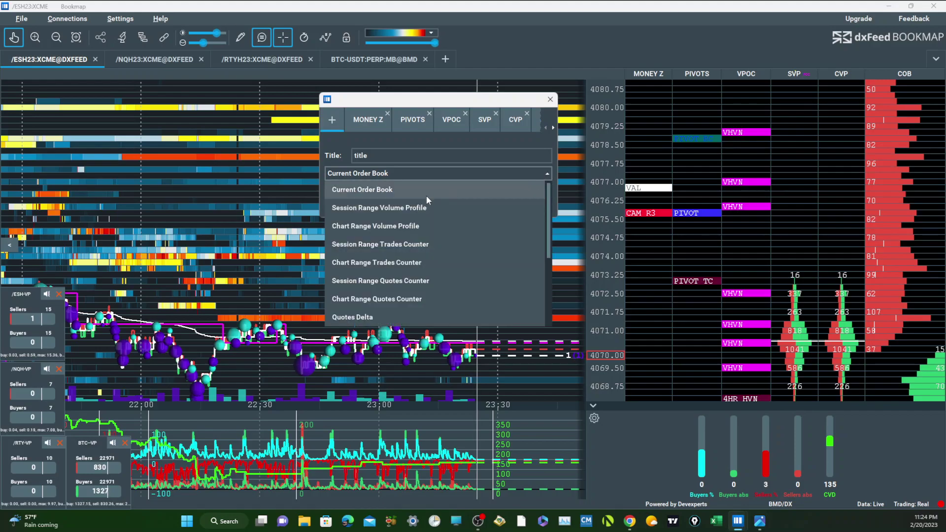
pyautogui.click(367, 263)
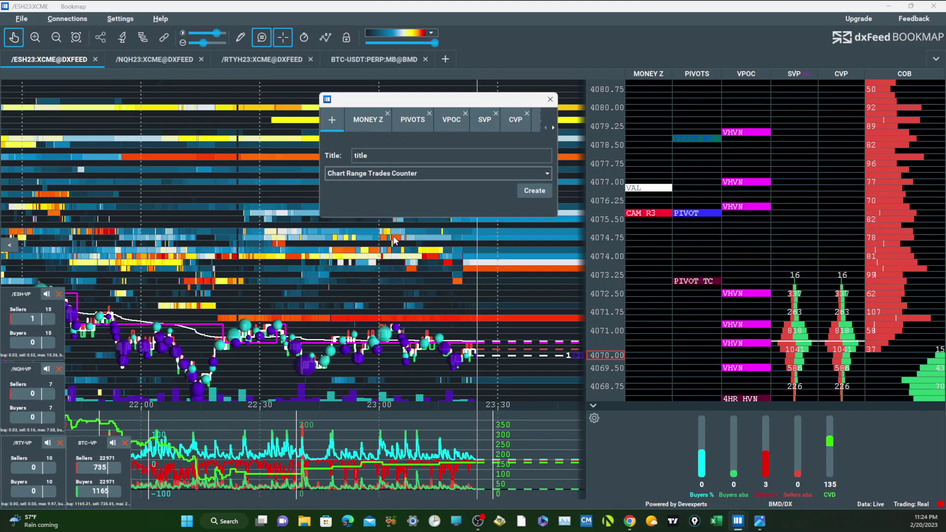
pyautogui.click(541, 191)
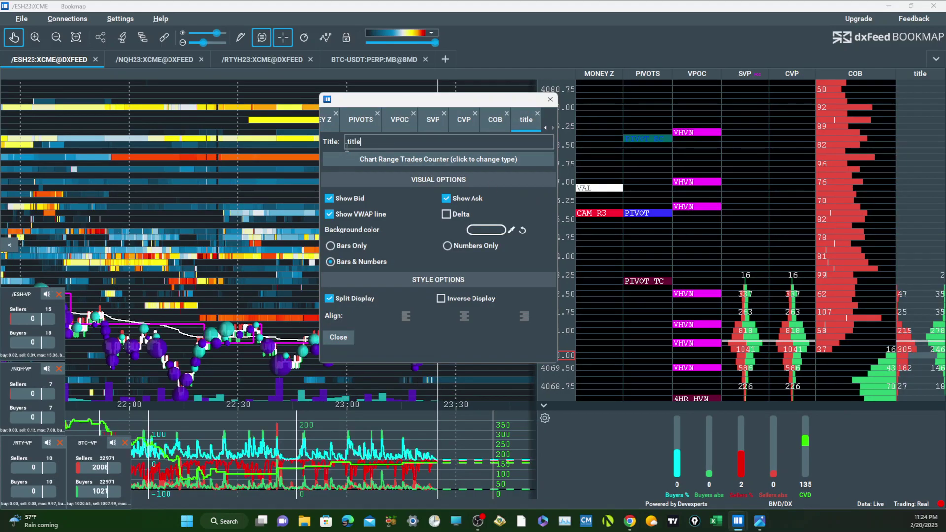
# Change the new column's type to Custom Notes and set its background color to black
pyautogui.click(400, 161)
pyautogui.moveTo(354, 338)
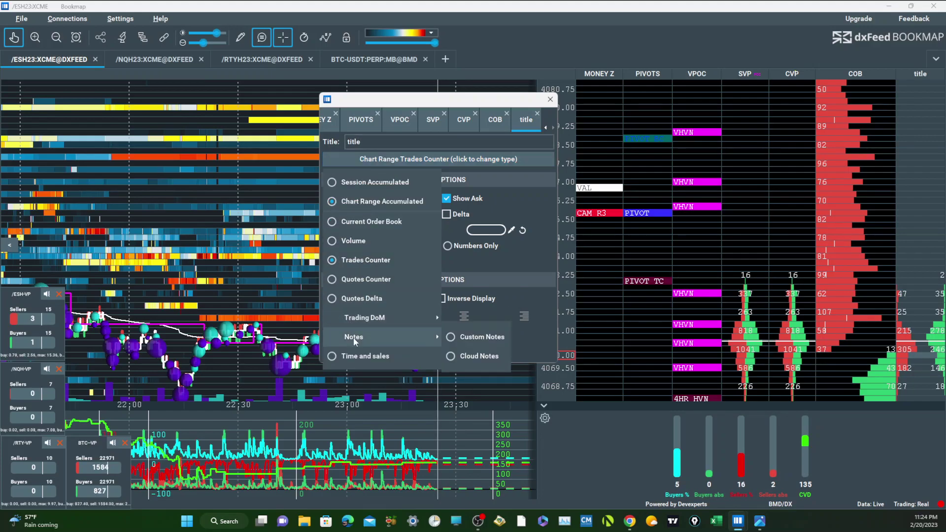
pyautogui.click(450, 337)
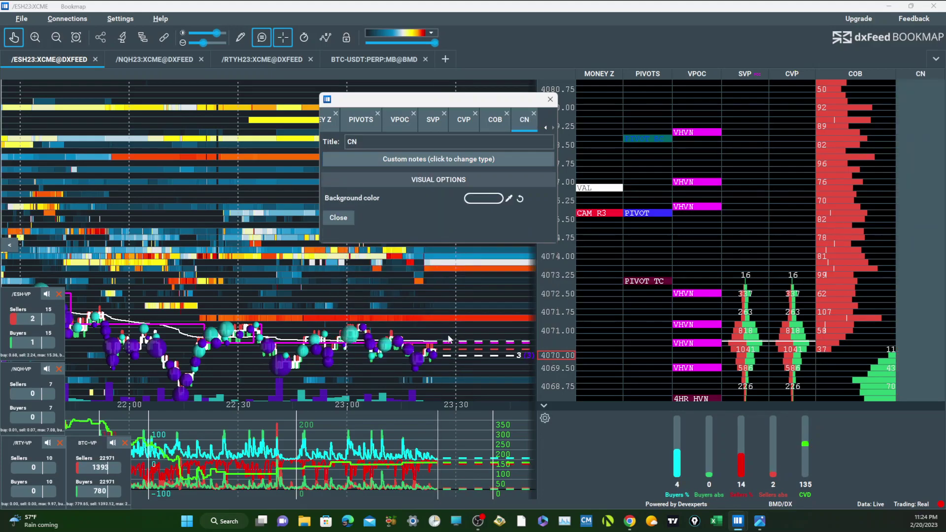
pyautogui.click(484, 198)
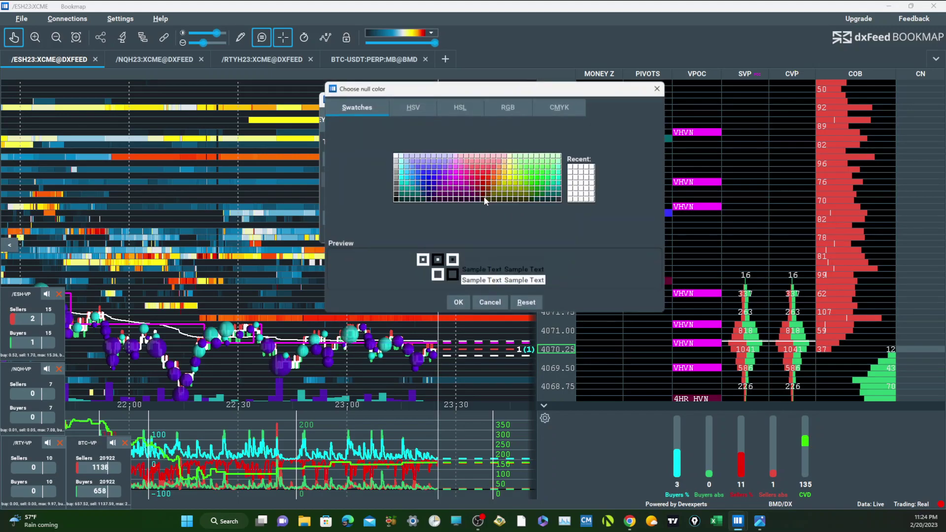
pyautogui.click(396, 198)
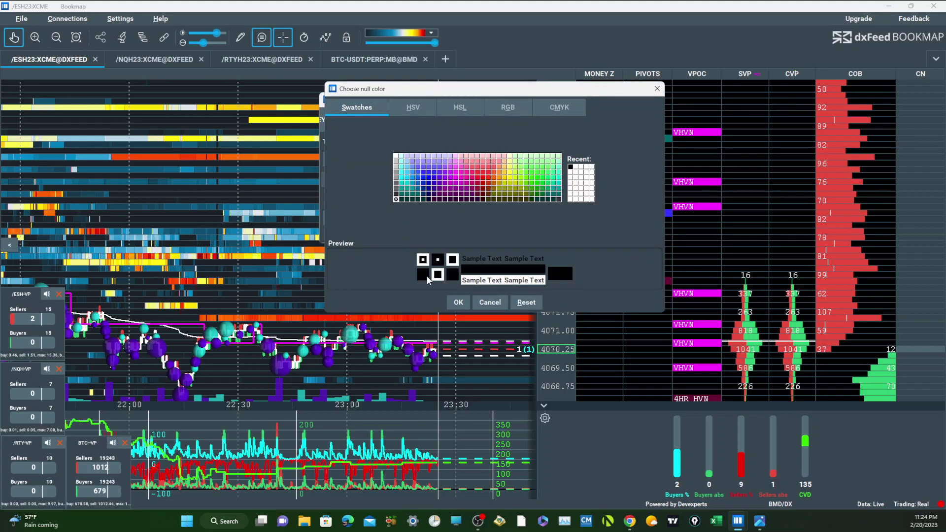
pyautogui.click(457, 302)
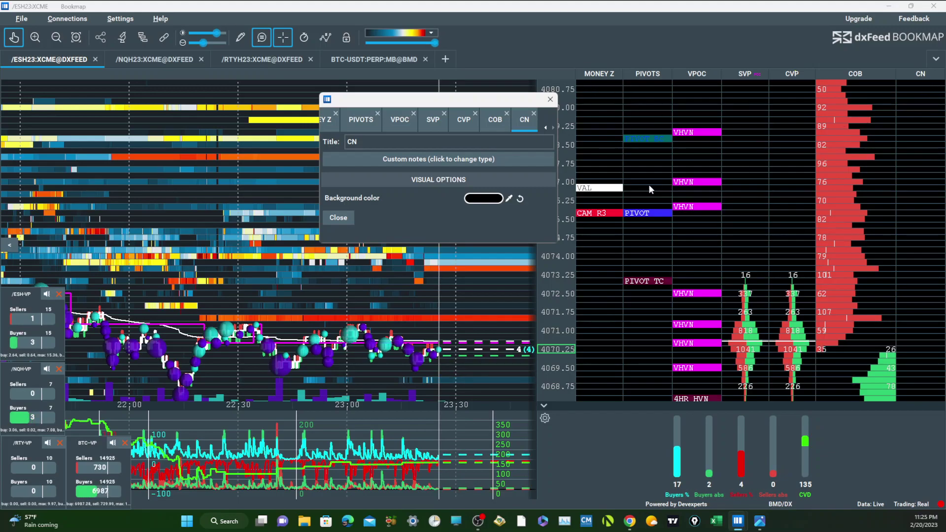
# Delete the CN custom notes column and close the column configuration
pyautogui.click(534, 114)
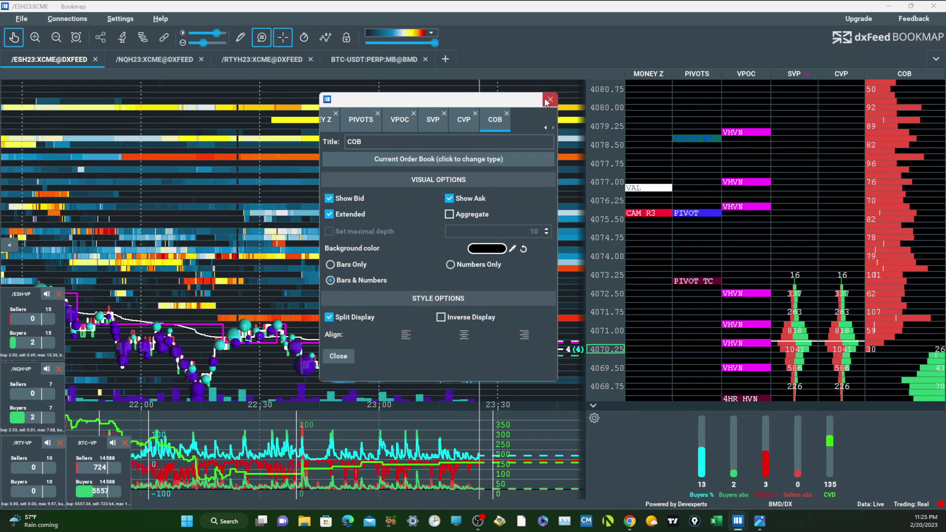
pyautogui.click(548, 98)
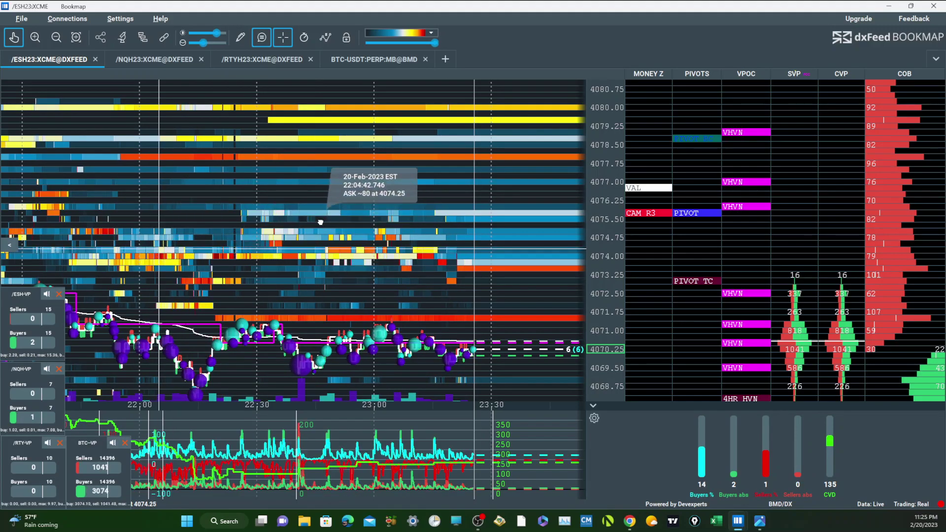
pyautogui.moveTo(323, 261); pyautogui.dragTo(323, 204)
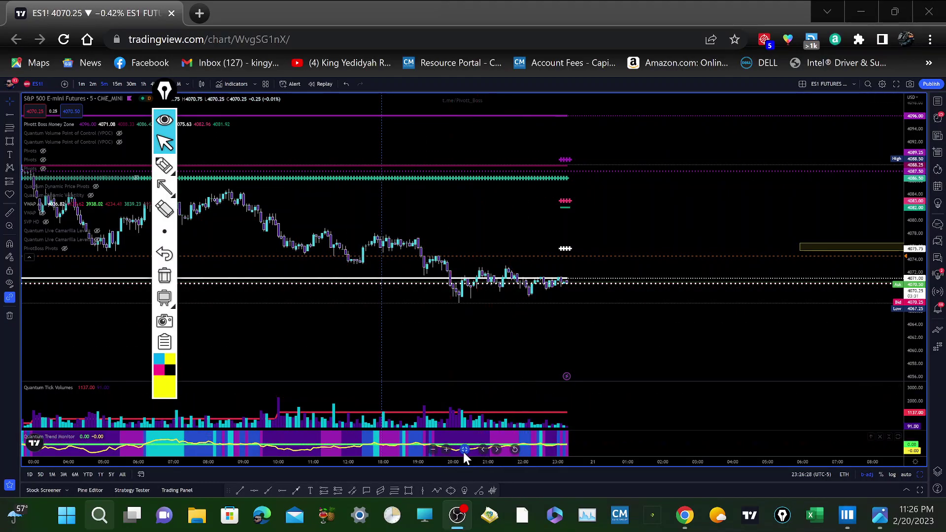
# On TradingView, maximize the 4-hour ES1! chart and hide its Quantum Dynamic Volatility and Quantum Dynamic Price Pivots indicators
pyautogui.click(466, 458)
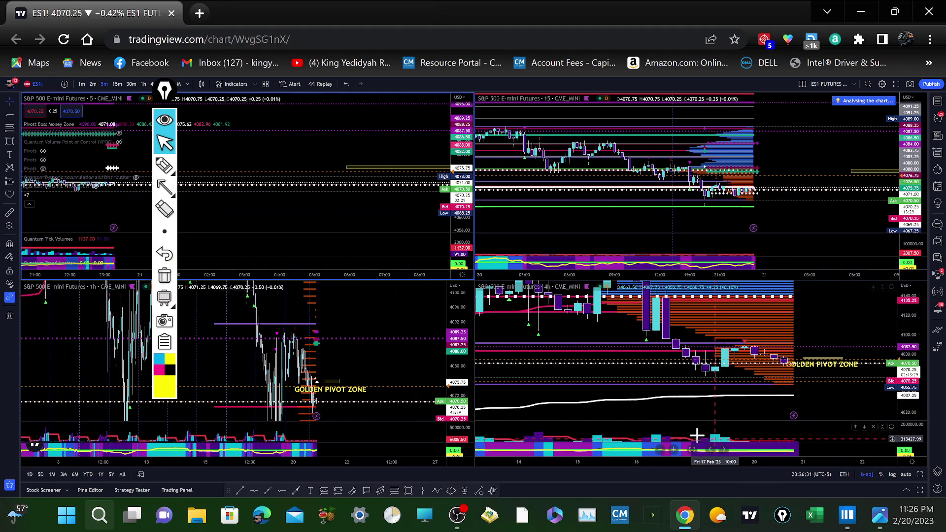
pyautogui.click(693, 450)
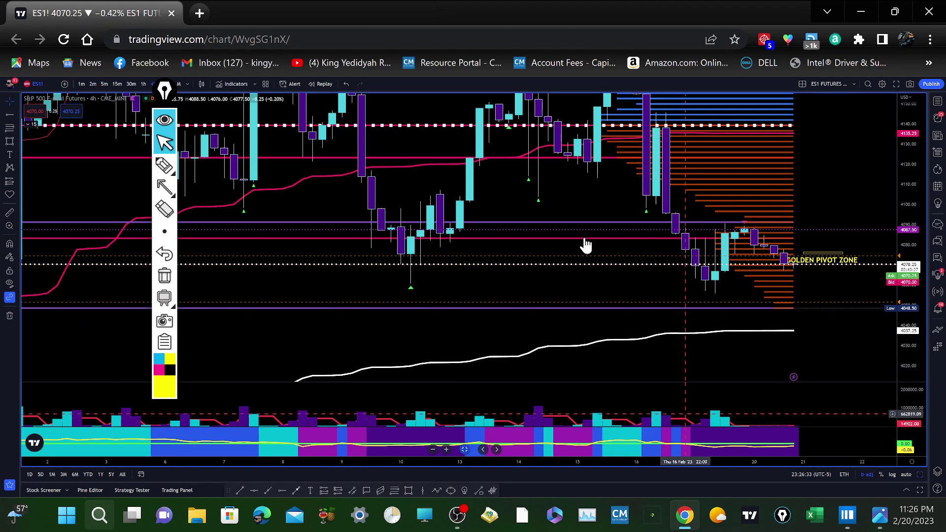
pyautogui.click(32, 123)
pyautogui.click(90, 221)
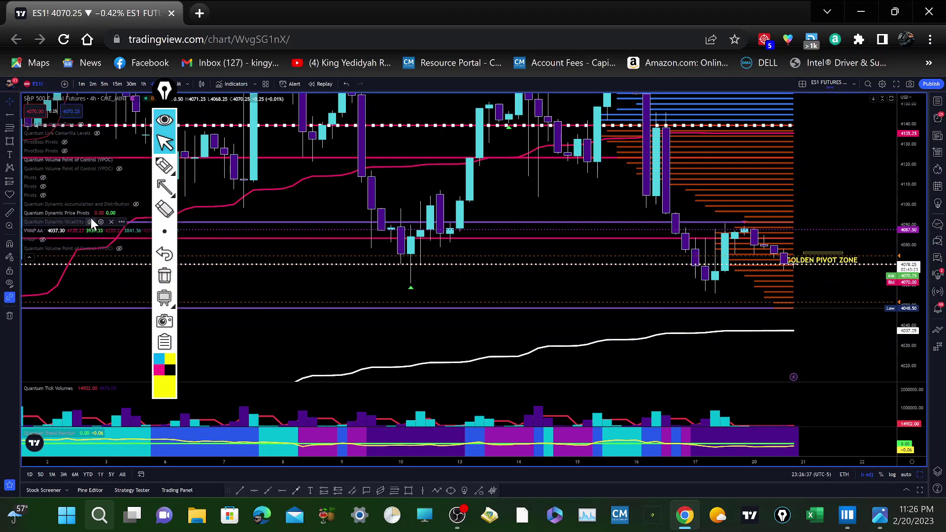
pyautogui.click(94, 212)
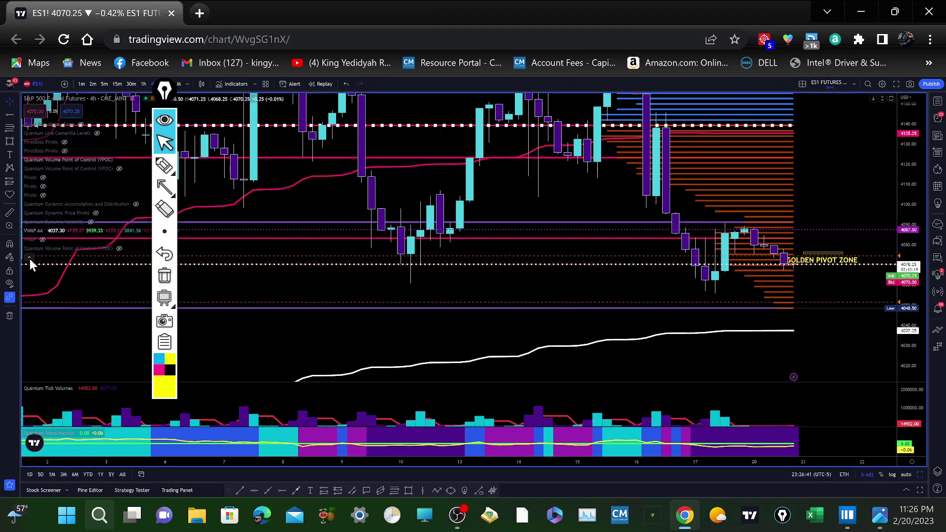
# Show the 4-hour chart full screen and compress its price scale to fit the whole volume profile and the white VWAP line
pyautogui.moveTo(614, 202); pyautogui.dragTo(426, 343)
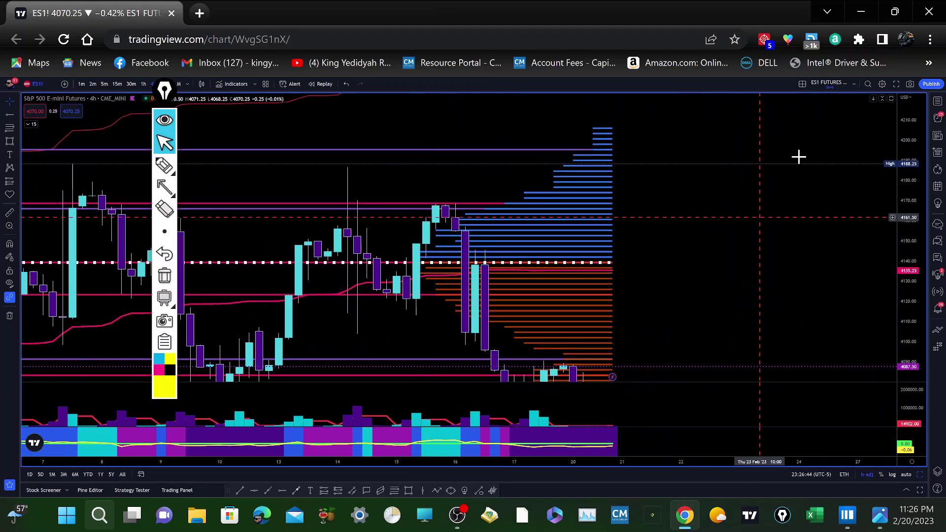
pyautogui.click(897, 85)
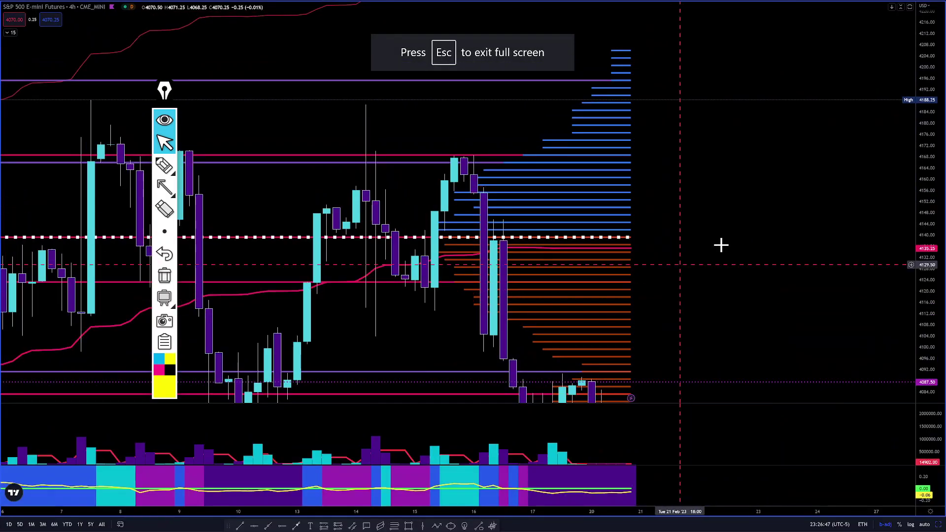
pyautogui.moveTo(826, 145); pyautogui.dragTo(836, 138)
pyautogui.moveTo(929, 59); pyautogui.dragTo(919, 247)
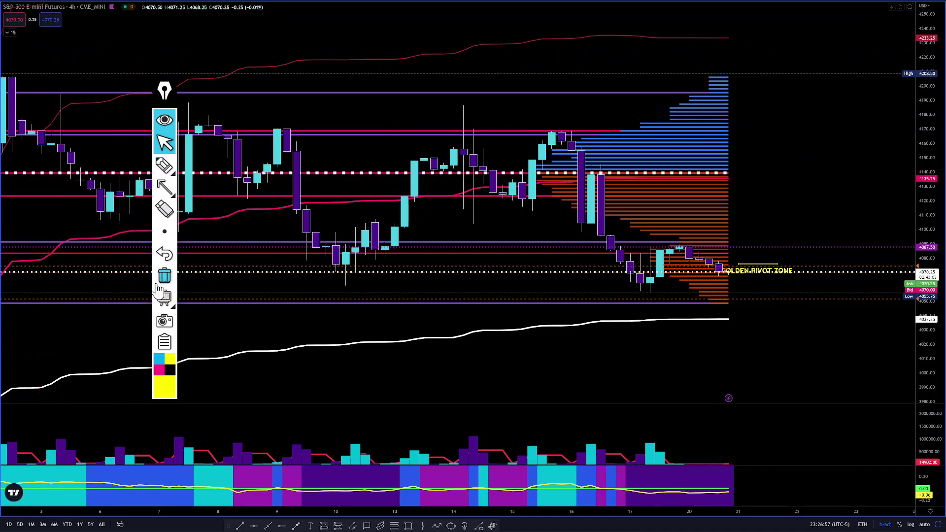
# Draw yellow arrows to the upper, lower and middle pink horizontal lines and the white dotted line on the 4-hour chart
pyautogui.click(165, 189)
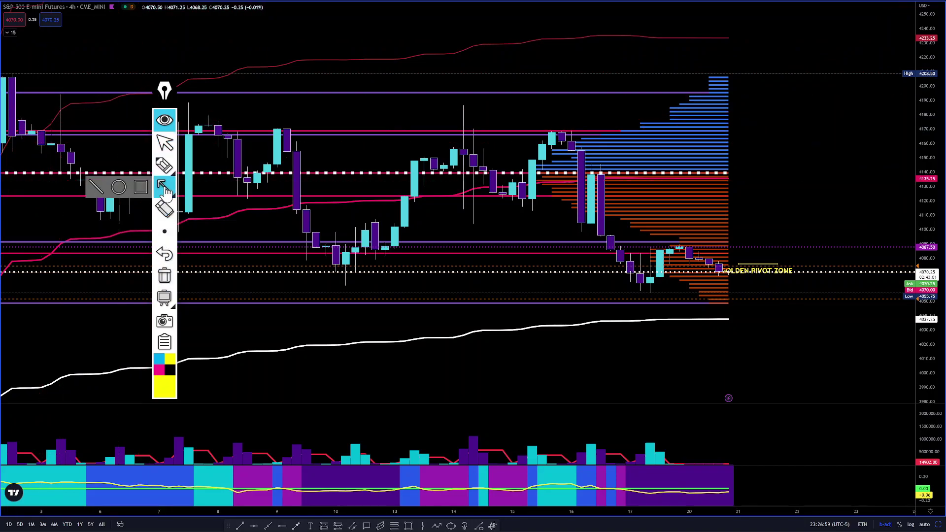
pyautogui.moveTo(624, 68); pyautogui.dragTo(556, 131)
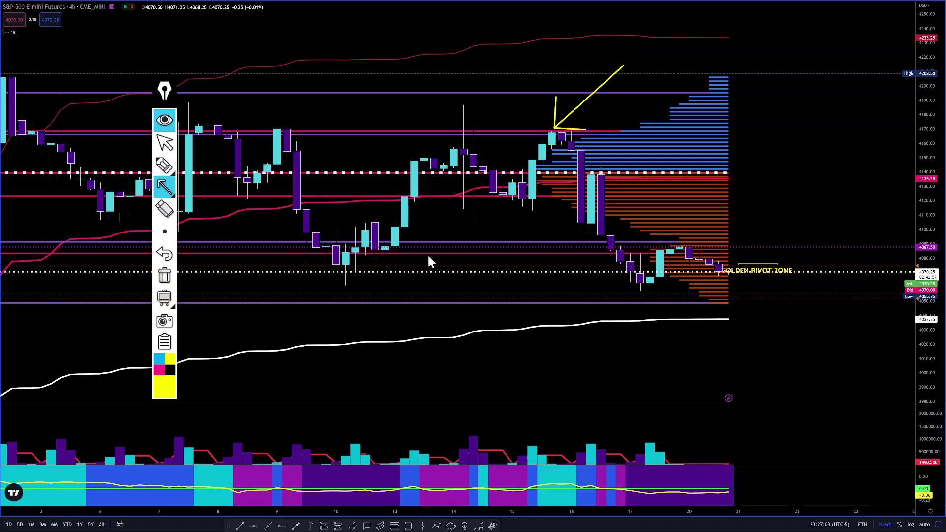
pyautogui.moveTo(464, 316); pyautogui.dragTo(506, 255)
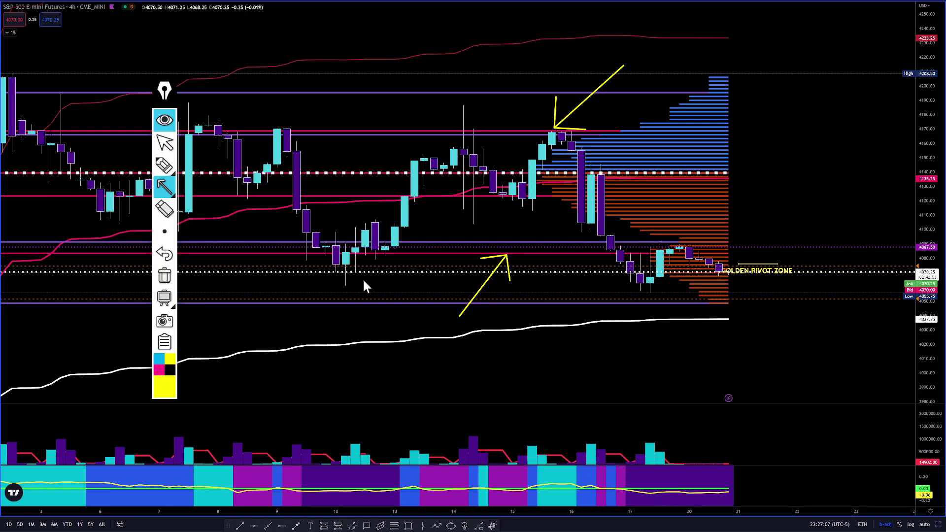
pyautogui.moveTo(416, 217)
pyautogui.mouseDown()
pyautogui.moveTo(481, 194)
pyautogui.moveTo(548, 197)
pyautogui.mouseUp()
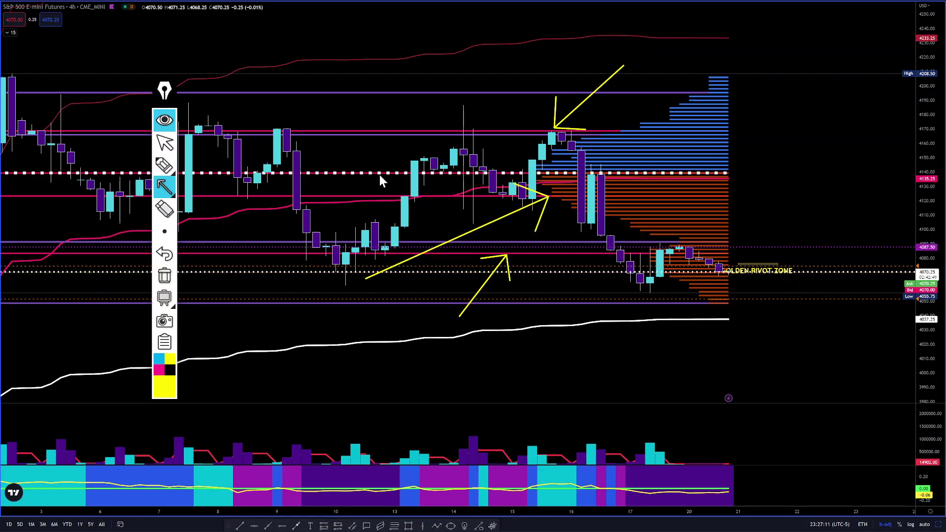
pyautogui.moveTo(365, 170); pyautogui.dragTo(363, 170)
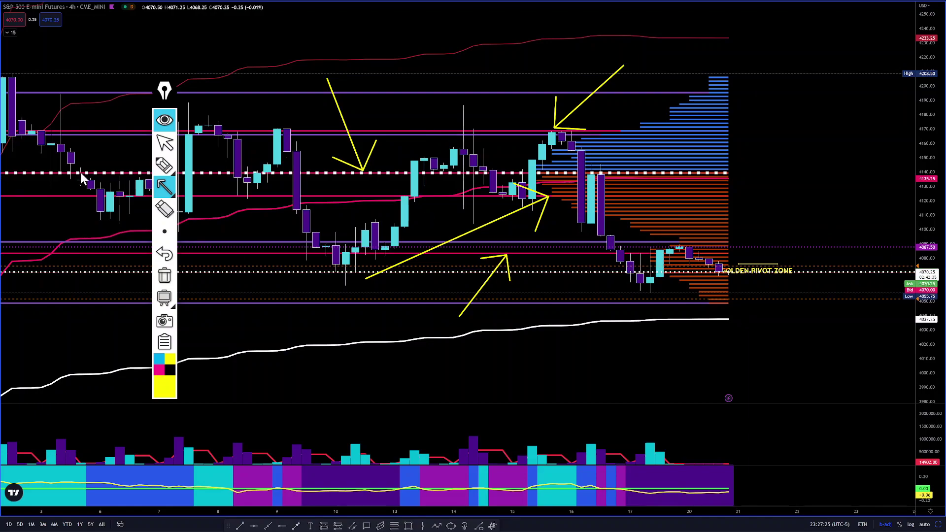
pyautogui.click(167, 143)
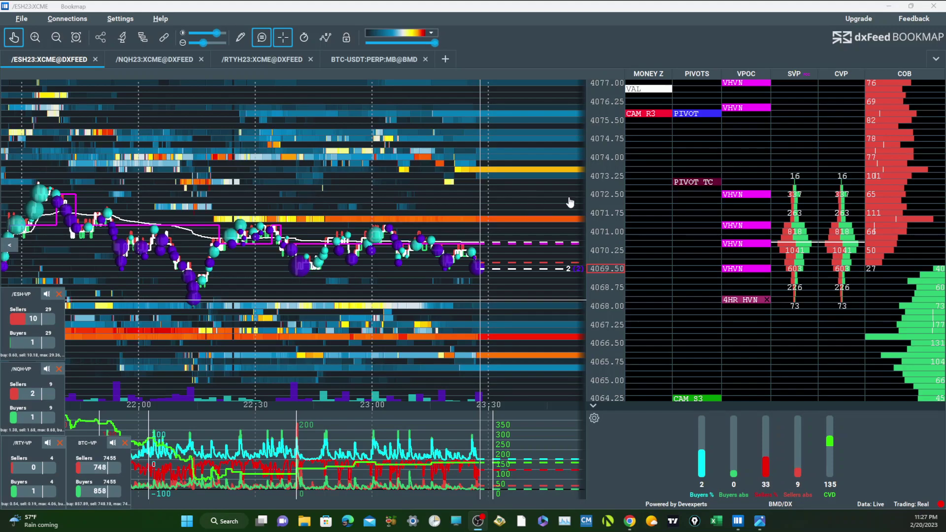
# Switch to Bookmap and examine the H-BID and AA VWAP notes against the heatmap liquidity between 4053 and 4037
pyautogui.scroll(-3, 607, 201)
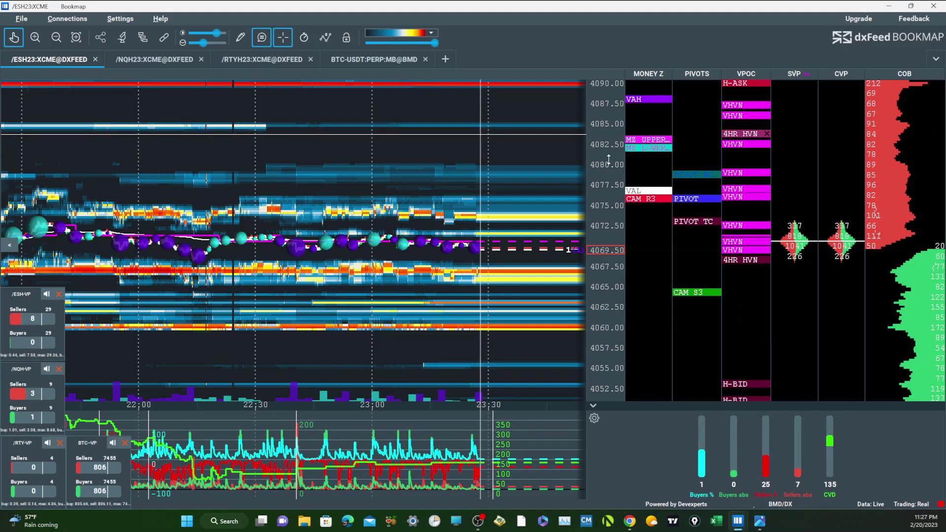
pyautogui.scroll(-3, 614, 169)
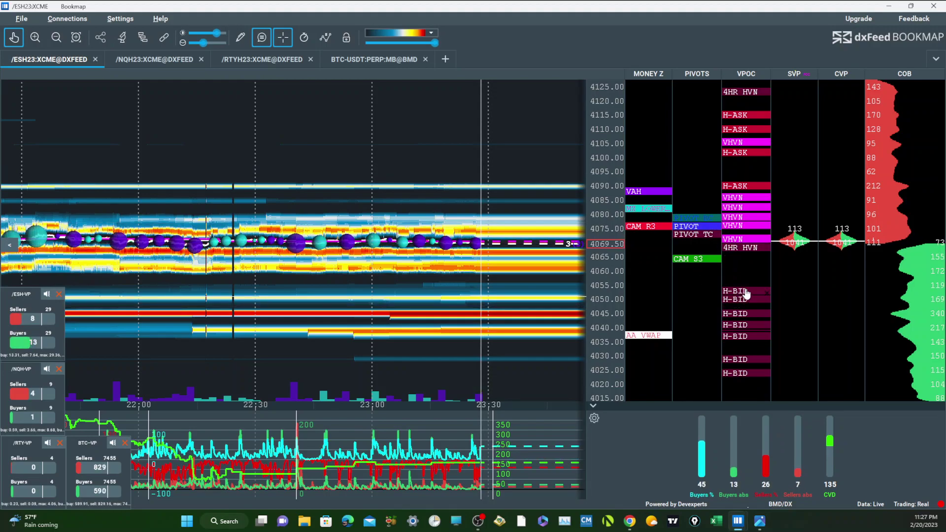
pyautogui.scroll(3, 593, 290)
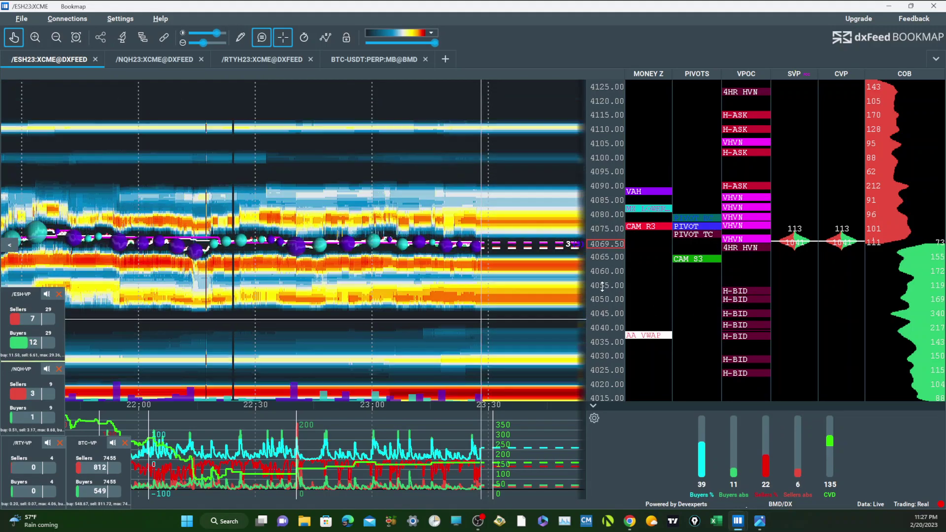
pyautogui.scroll(-5, 593, 289)
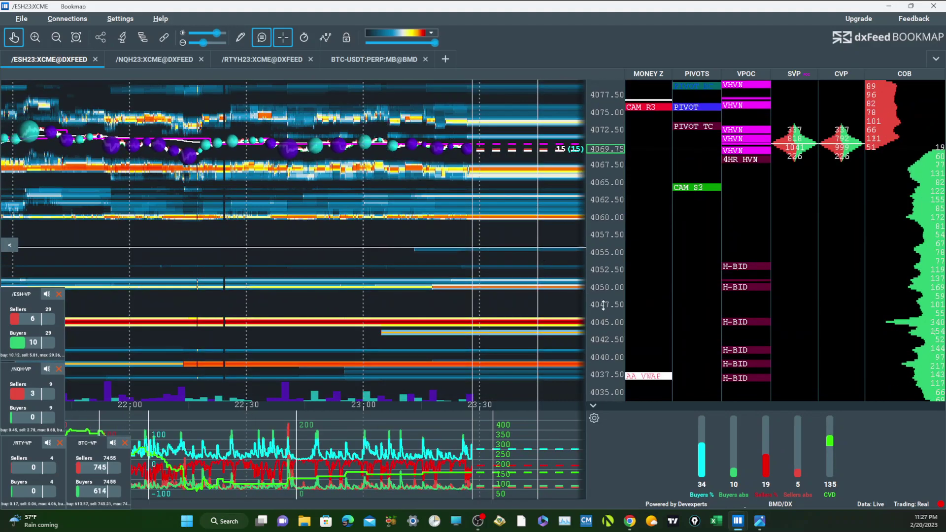
pyautogui.scroll(2, 600, 318)
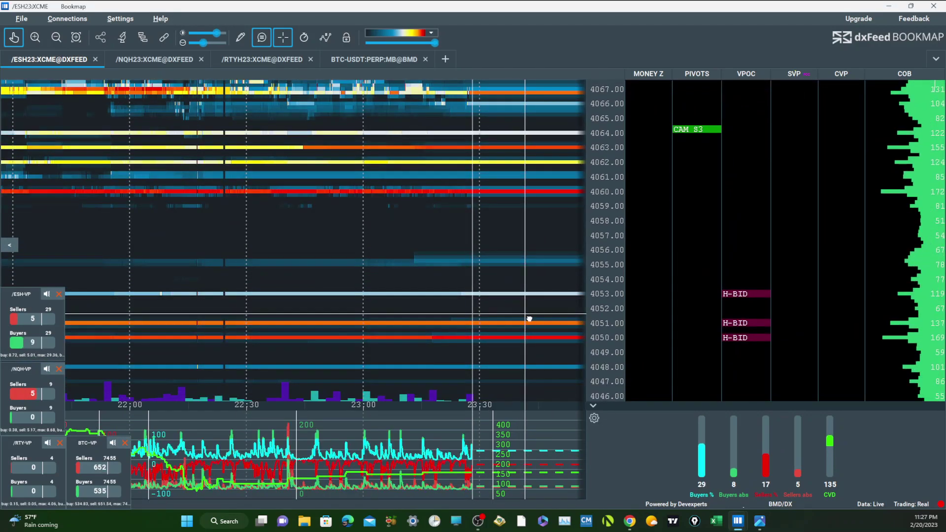
pyautogui.moveTo(525, 259); pyautogui.dragTo(518, 211)
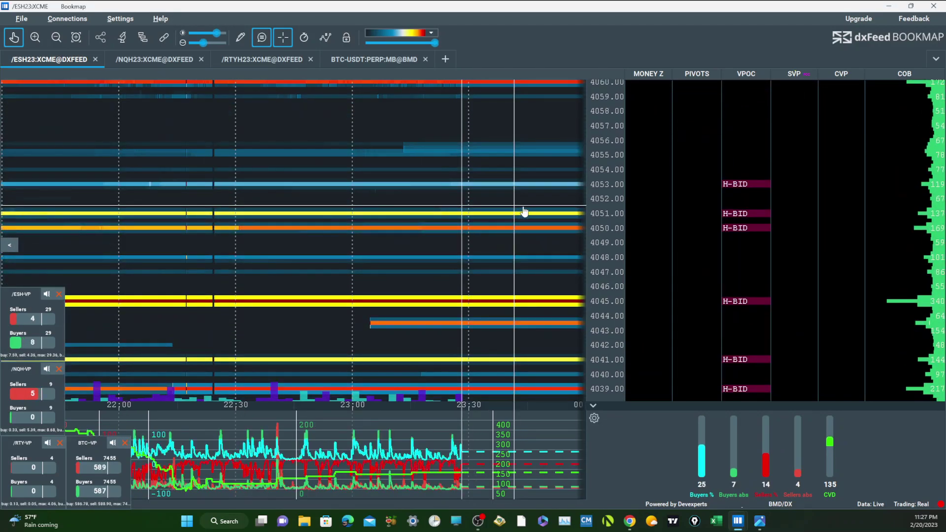
pyautogui.moveTo(543, 268); pyautogui.dragTo(541, 245)
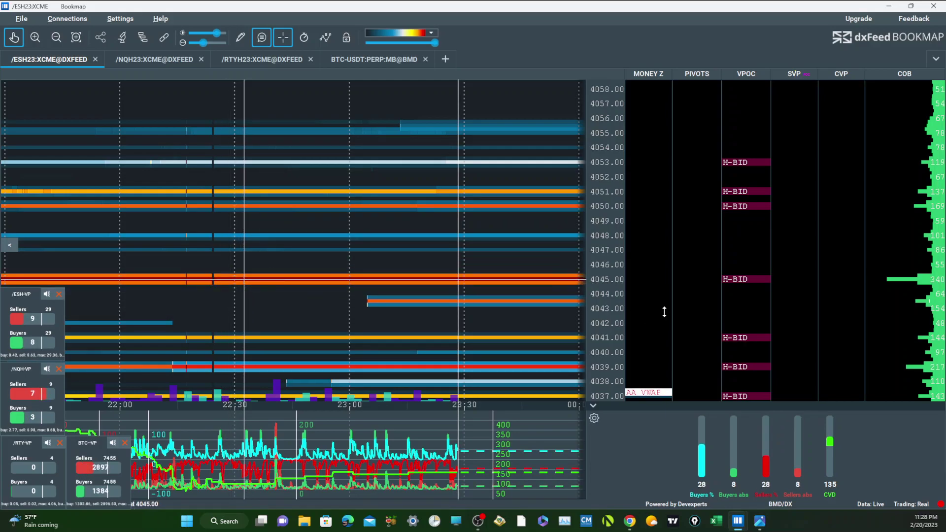
pyautogui.moveTo(723, 284)
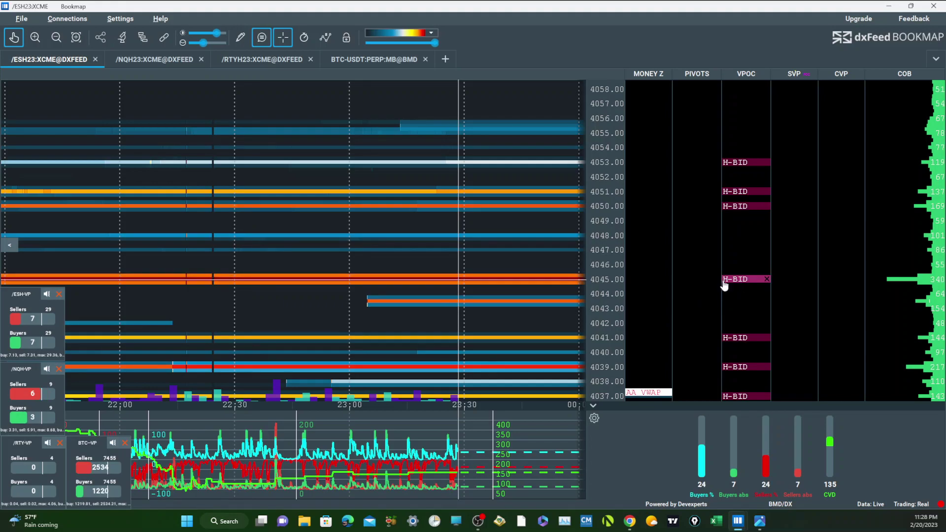
# Examine the MONEY Z, PIVOTS and VPOC notes against the heatmap liquidity across the wider price range around 4070
pyautogui.scroll(-6, 609, 145)
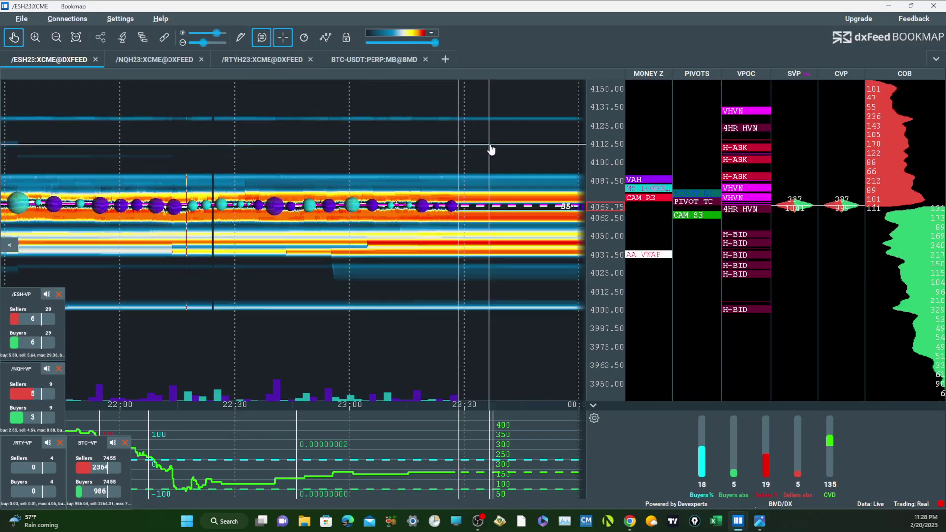
pyautogui.moveTo(491, 149); pyautogui.dragTo(463, 218)
pyautogui.scroll(5, 597, 277)
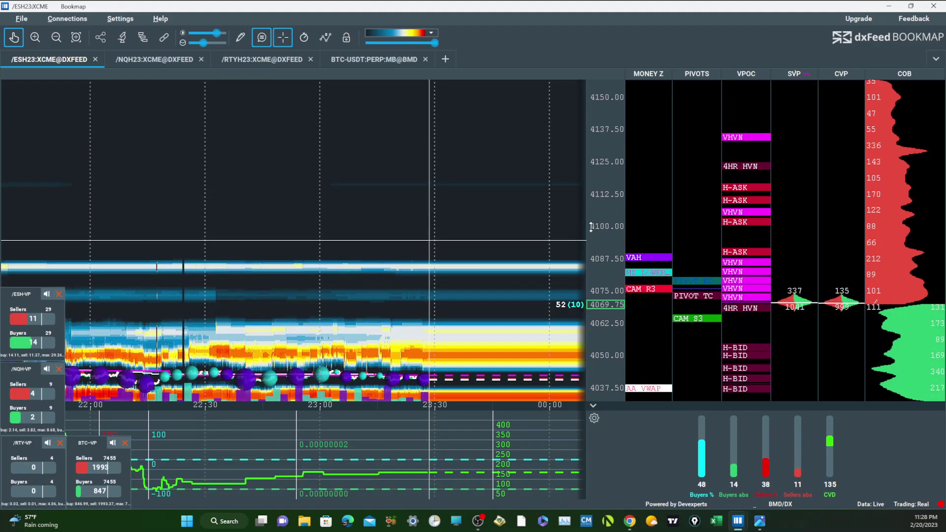
pyautogui.moveTo(484, 277); pyautogui.dragTo(503, 158)
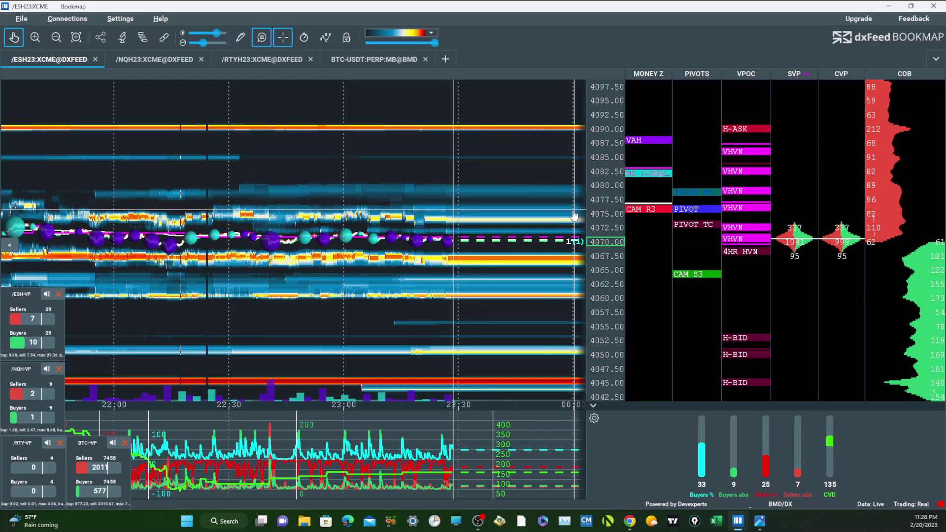
pyautogui.scroll(3, 611, 191)
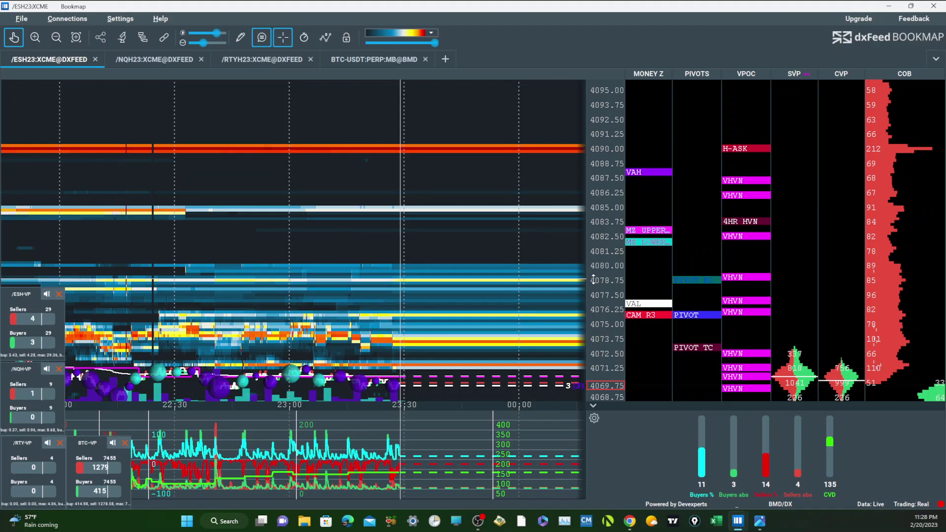
pyautogui.moveTo(490, 197); pyautogui.dragTo(524, 138)
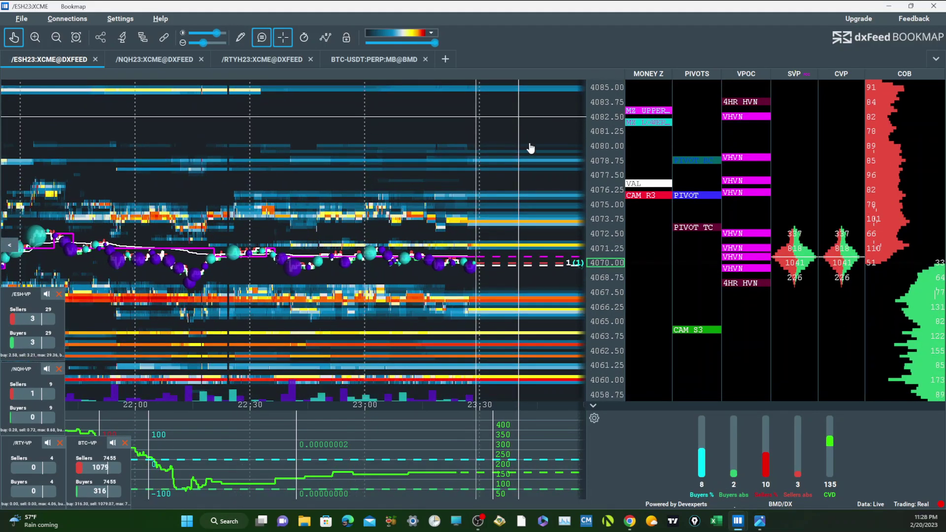
pyautogui.scroll(-3, 602, 218)
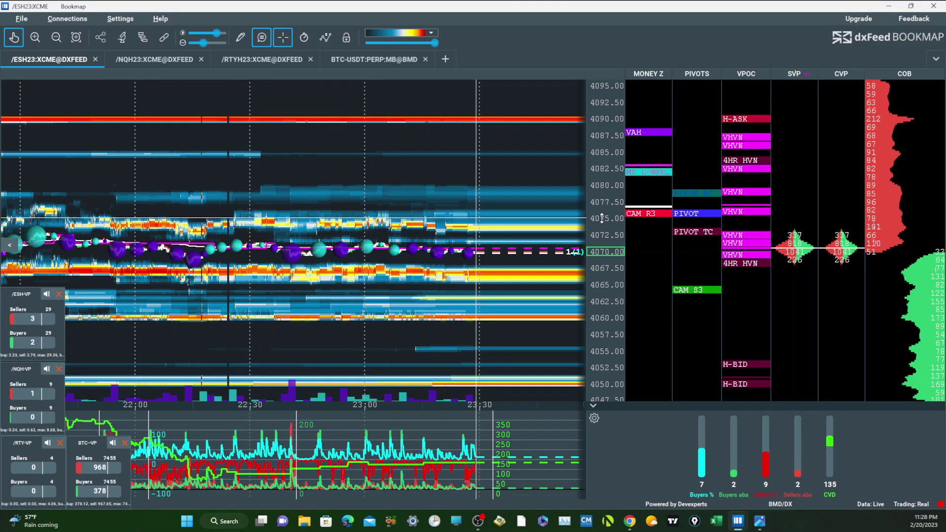
pyautogui.moveTo(542, 230); pyautogui.dragTo(499, 270)
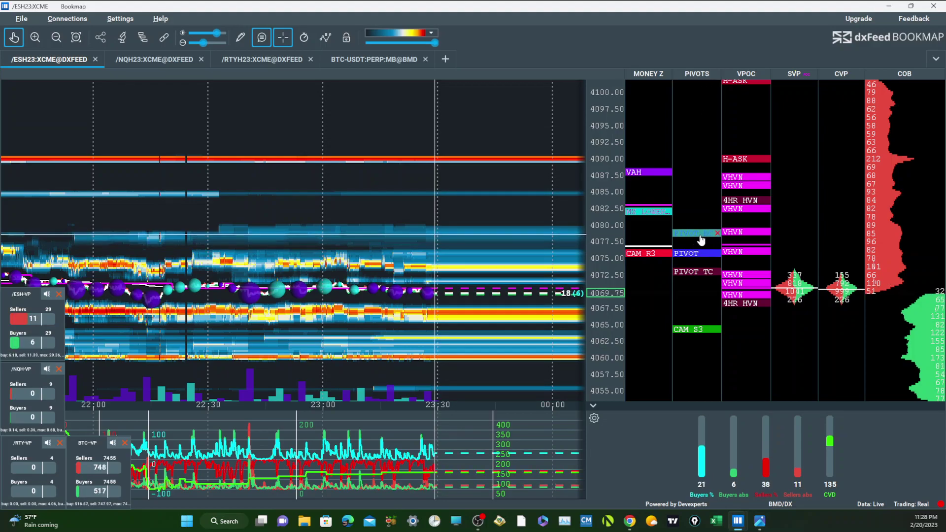
pyautogui.moveTo(704, 257)
pyautogui.moveTo(697, 273)
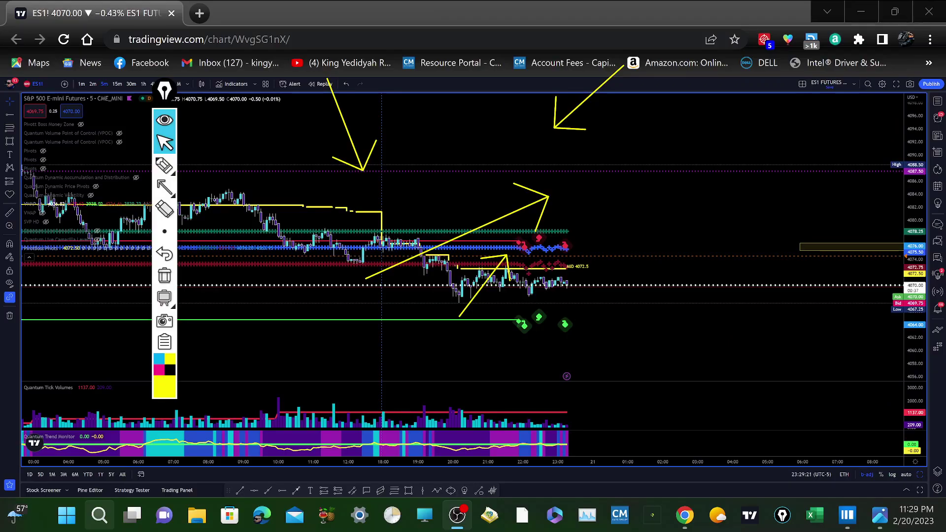
# Switch to TradingView, erase the yellow arrows, and find PivotBoss Pivots & Camarilla among the favorite indicators
pyautogui.click(165, 276)
pyautogui.moveTo(486, 285); pyautogui.dragTo(542, 270)
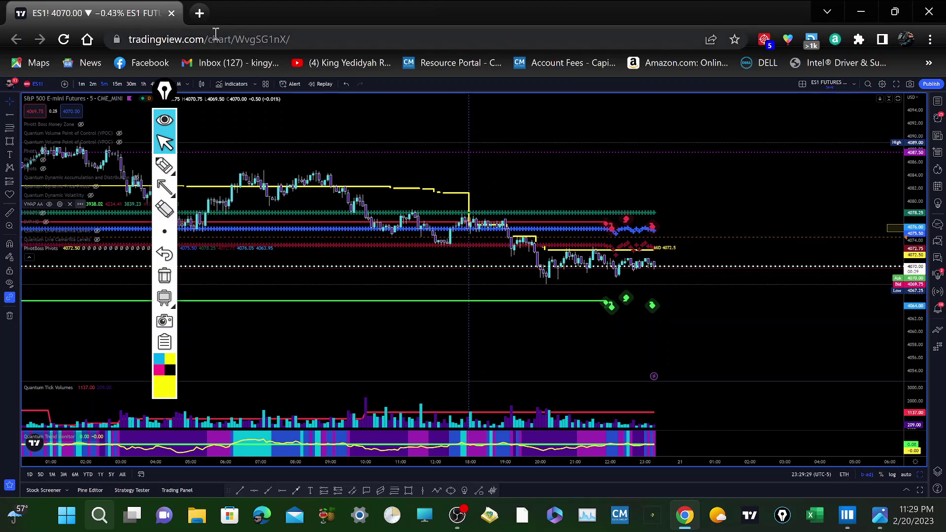
pyautogui.click(233, 84)
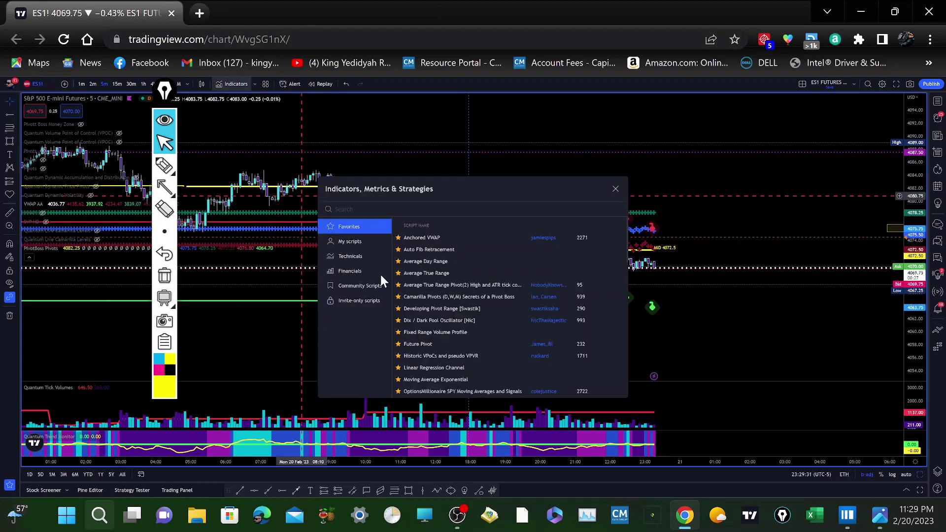
pyautogui.scroll(-3, 480, 308)
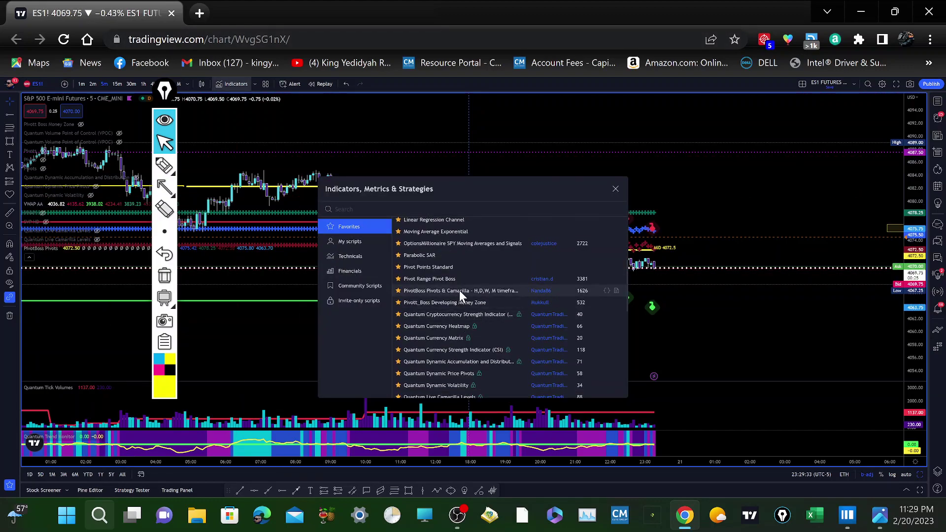
# Draw a yellow rectangle around the PivotBoss Pivots & Camarilla entry in the indicator list
pyautogui.moveTo(165, 200)
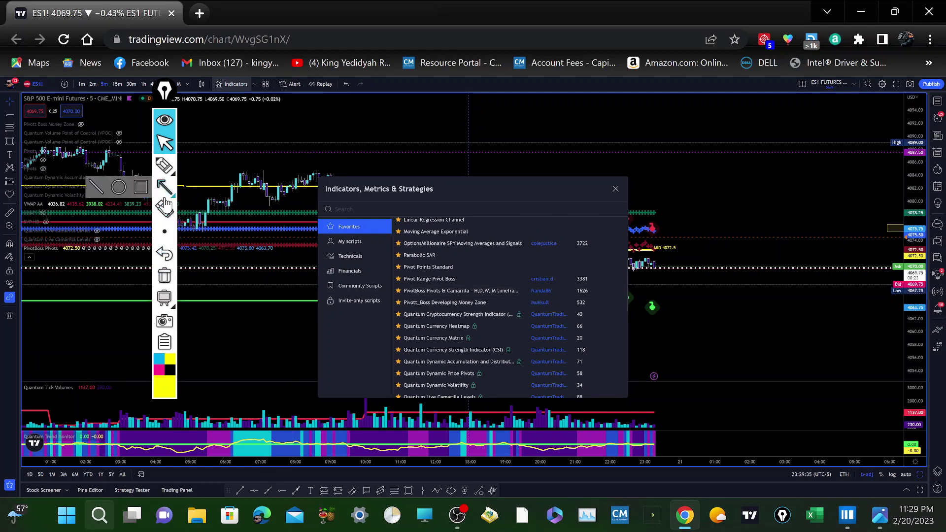
pyautogui.click(140, 187)
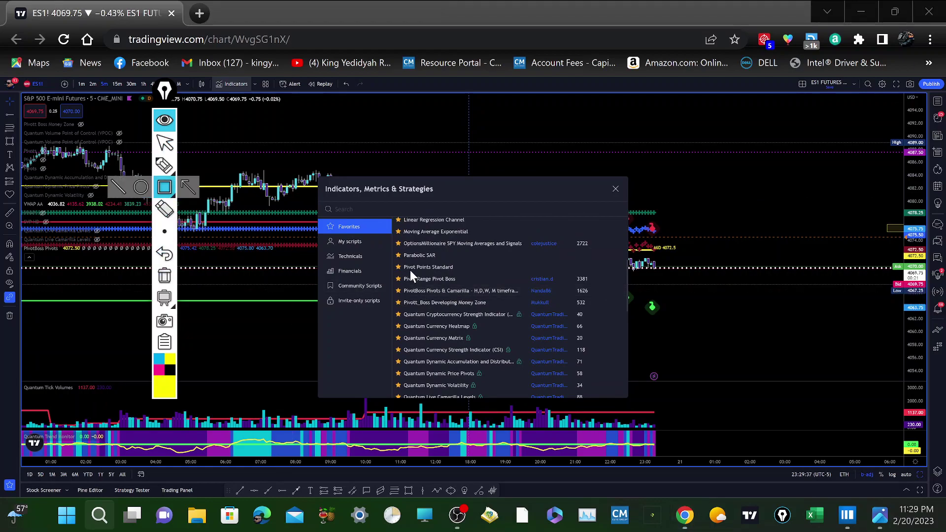
pyautogui.moveTo(392, 282)
pyautogui.mouseDown()
pyautogui.moveTo(396, 295)
pyautogui.moveTo(476, 302)
pyautogui.mouseUp()
pyautogui.moveTo(515, 298); pyautogui.dragTo(592, 295)
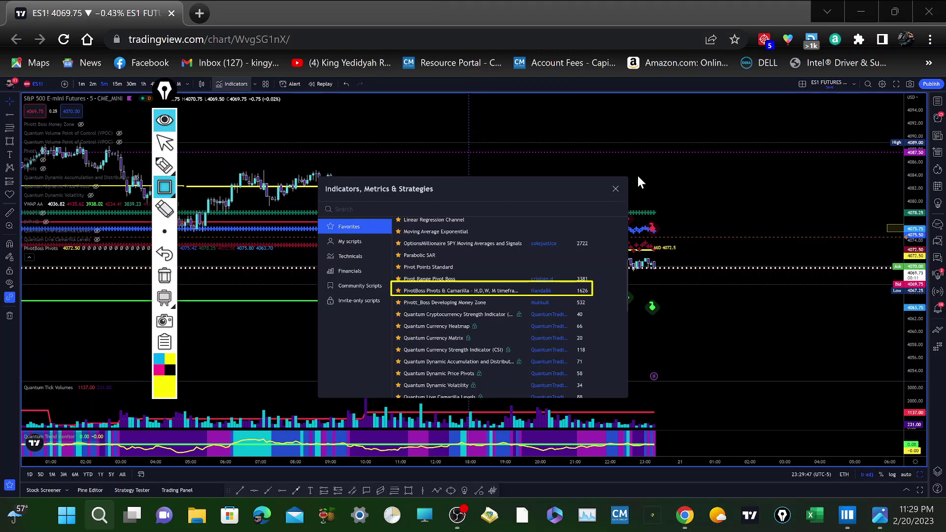
# Erase the yellow rectangle, close the indicator list, and move the annotation toolbar clear of the indicator legend
pyautogui.click(165, 275)
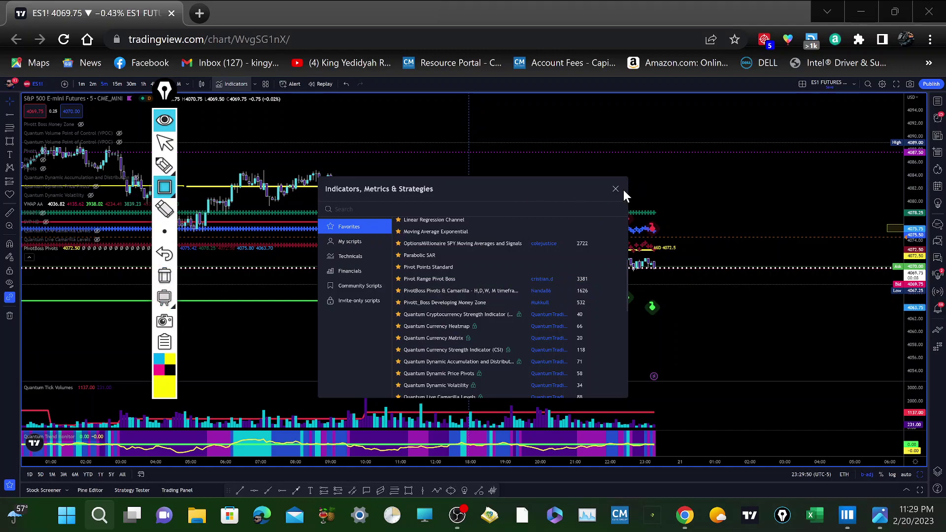
pyautogui.click(164, 143)
pyautogui.click(616, 189)
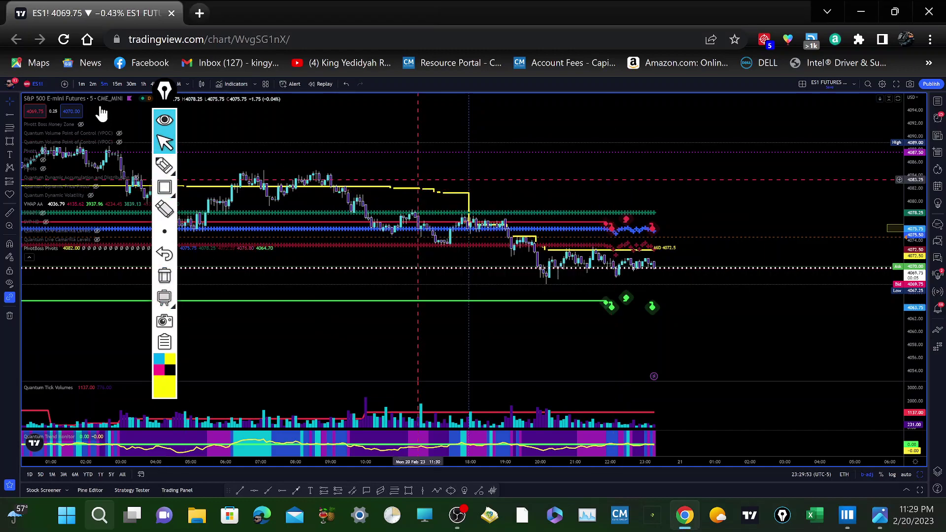
pyautogui.moveTo(165, 90); pyautogui.dragTo(218, 146)
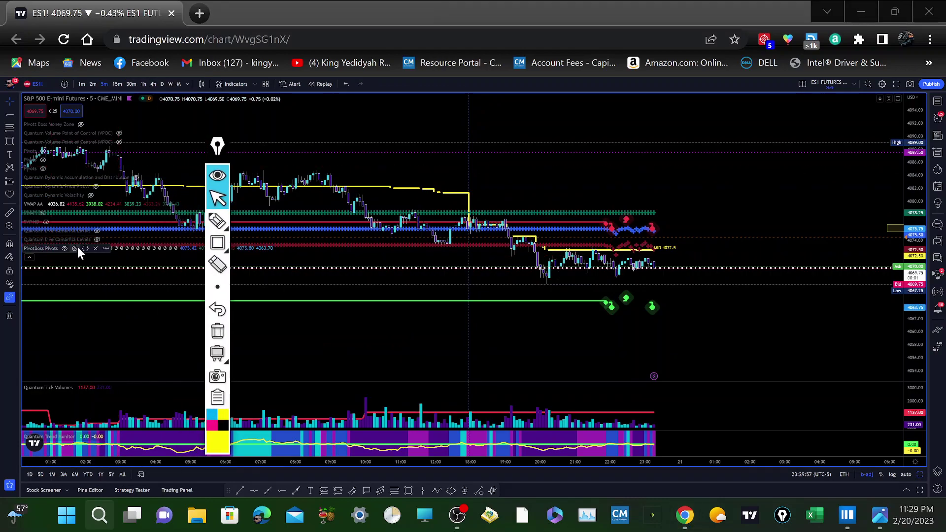
# Review the input options and the Developing Pivot, BC, TC, H3 and L3 style settings of the PivotBoss Pivots indicator
pyautogui.click(74, 249)
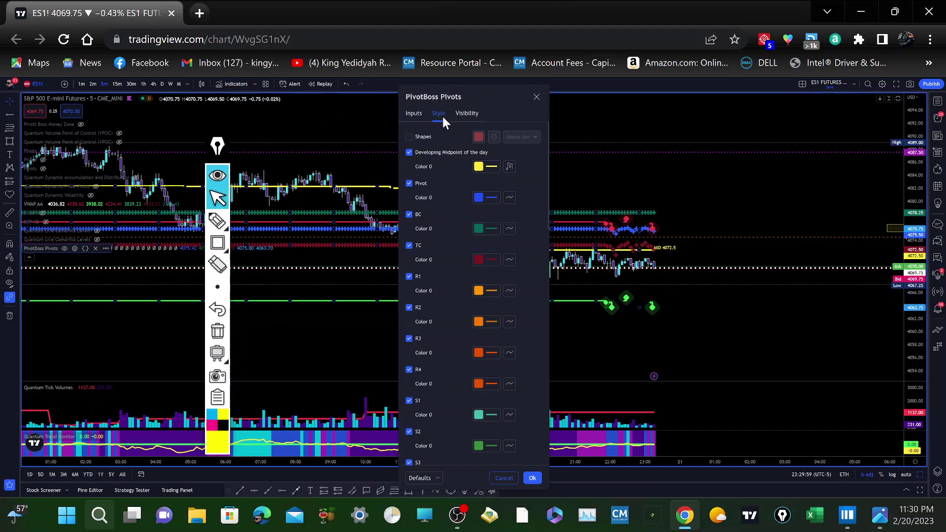
pyautogui.click(415, 114)
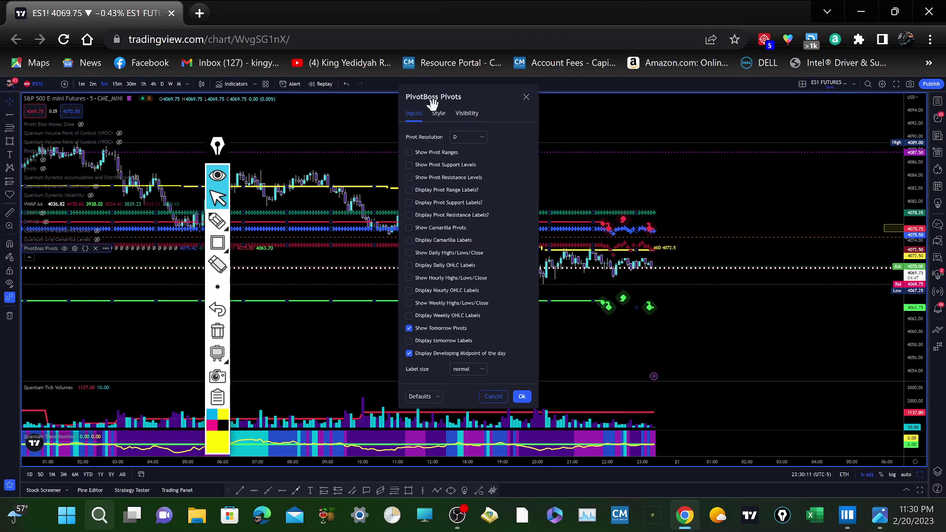
pyautogui.click(438, 118)
pyautogui.scroll(-15, 444, 355)
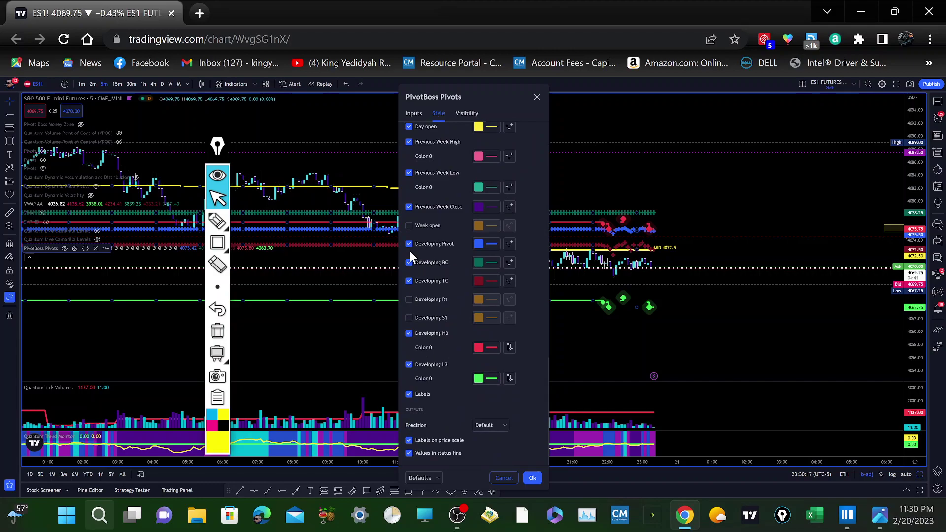
pyautogui.scroll(15, 448, 247)
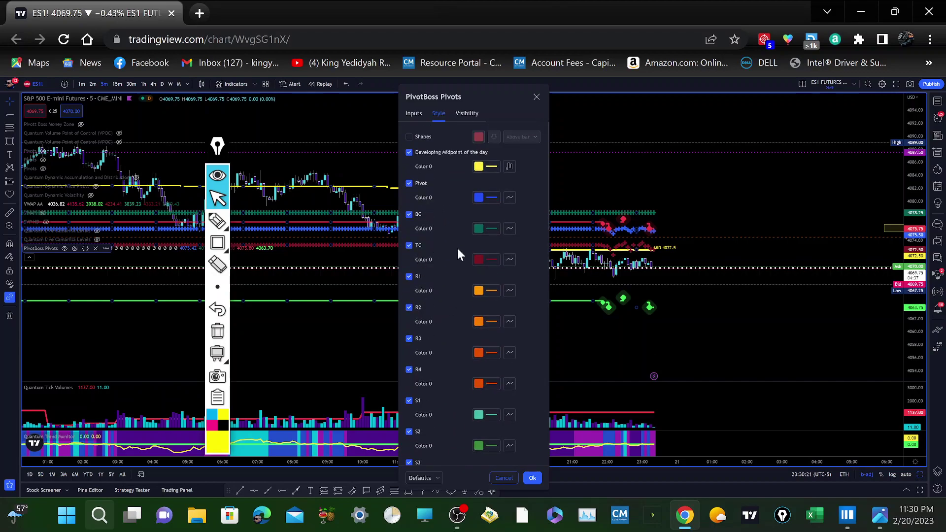
pyautogui.scroll(-15, 449, 345)
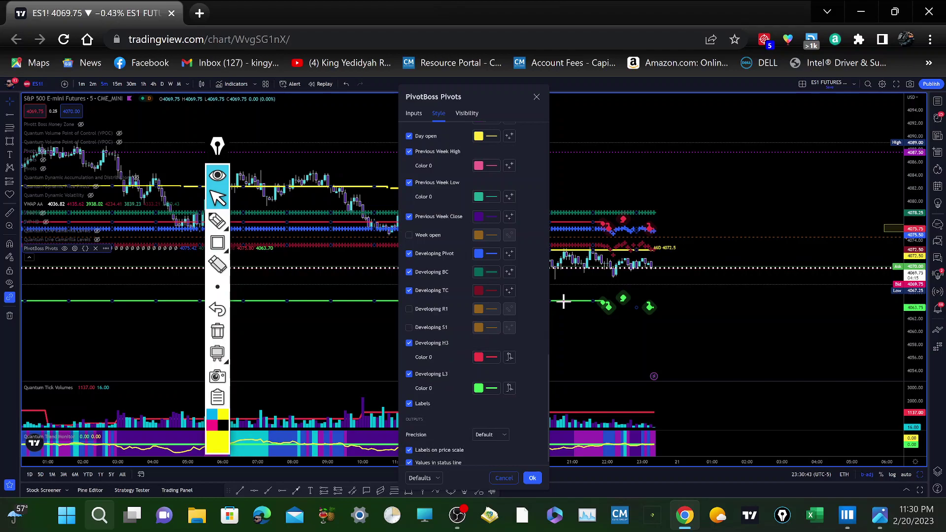
pyautogui.click(506, 479)
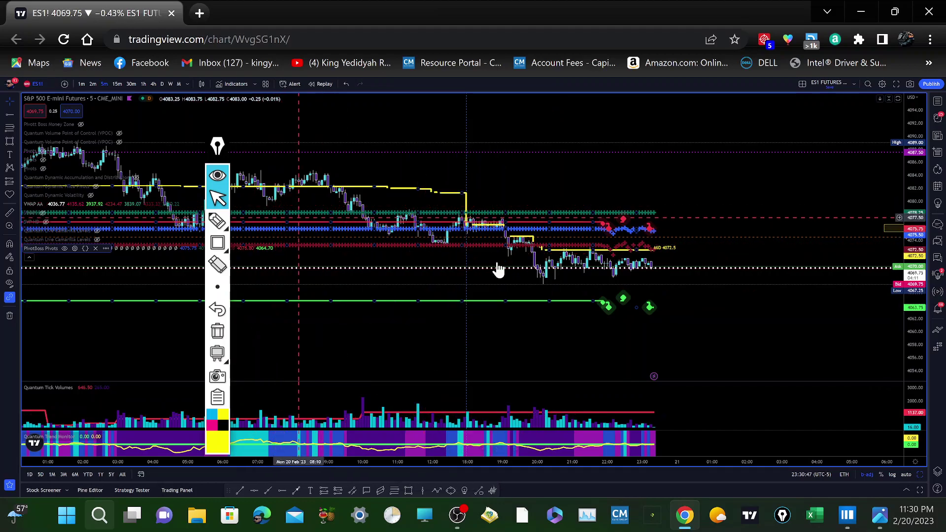
# Enable Show Pivot Ranges for the PivotBoss Pivots indicator and inspect its pivot lines on the 5-minute chart
pyautogui.scroll(4, 526, 317)
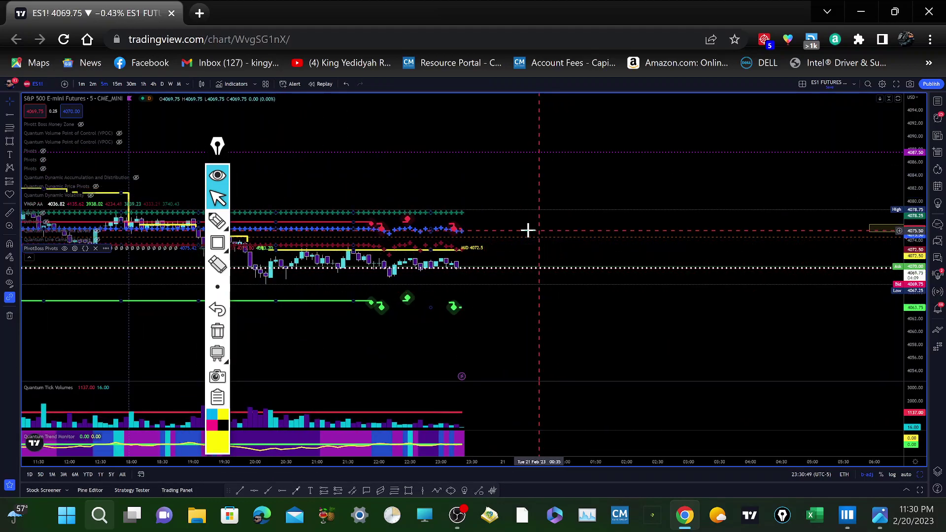
pyautogui.moveTo(727, 211); pyautogui.dragTo(821, 187)
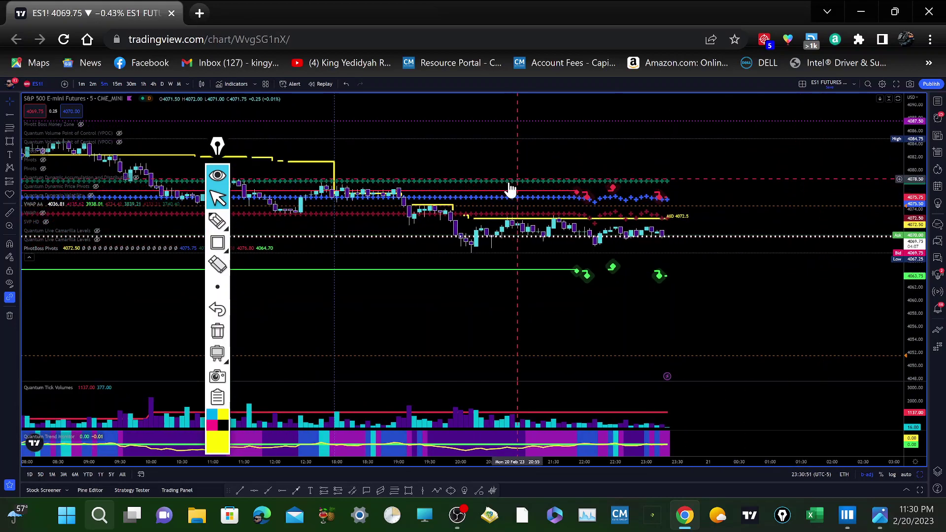
pyautogui.click(75, 249)
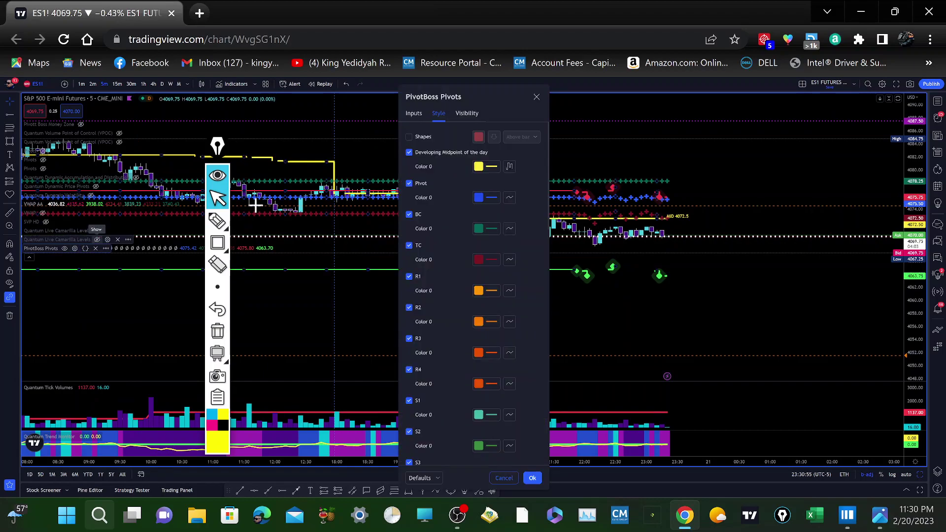
pyautogui.click(416, 115)
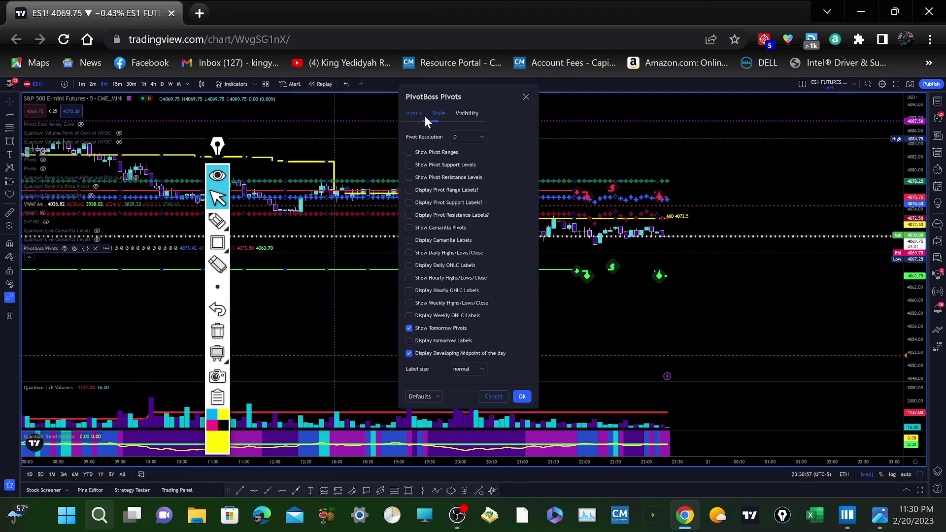
pyautogui.click(521, 396)
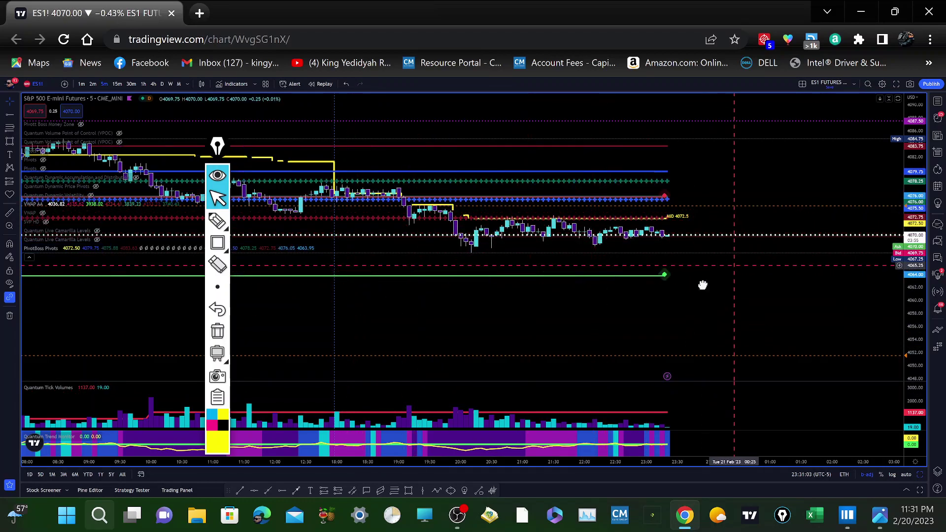
pyautogui.moveTo(701, 283); pyautogui.dragTo(680, 308)
pyautogui.moveTo(905, 286); pyautogui.dragTo(867, 156)
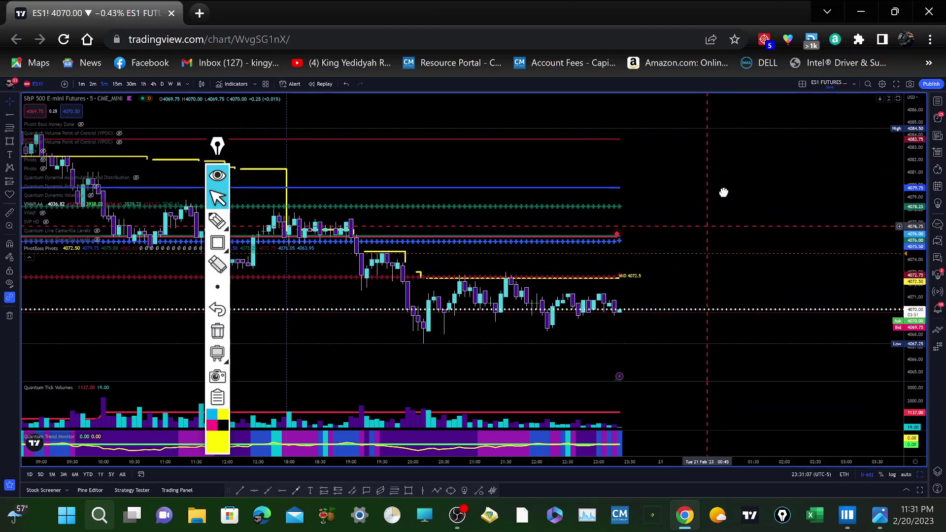
pyautogui.moveTo(725, 193); pyautogui.dragTo(730, 170)
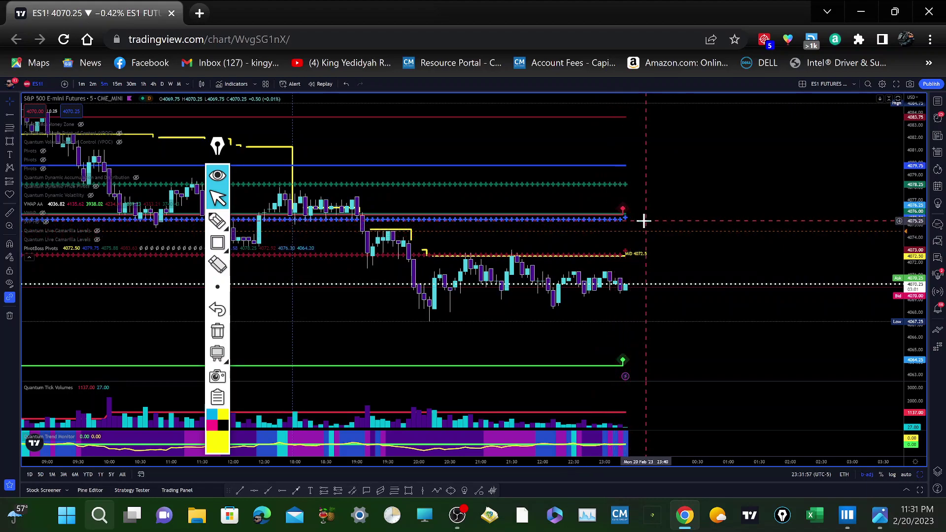
pyautogui.click(612, 230)
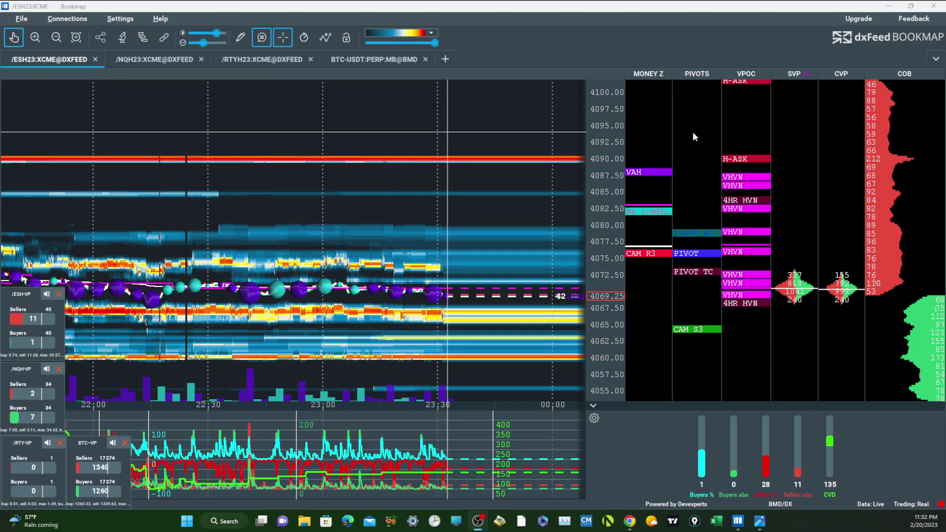
# Start a custom note at price 4089.50 in the PIVOTS column and set its background color to cyan
pyautogui.rightClick(694, 161)
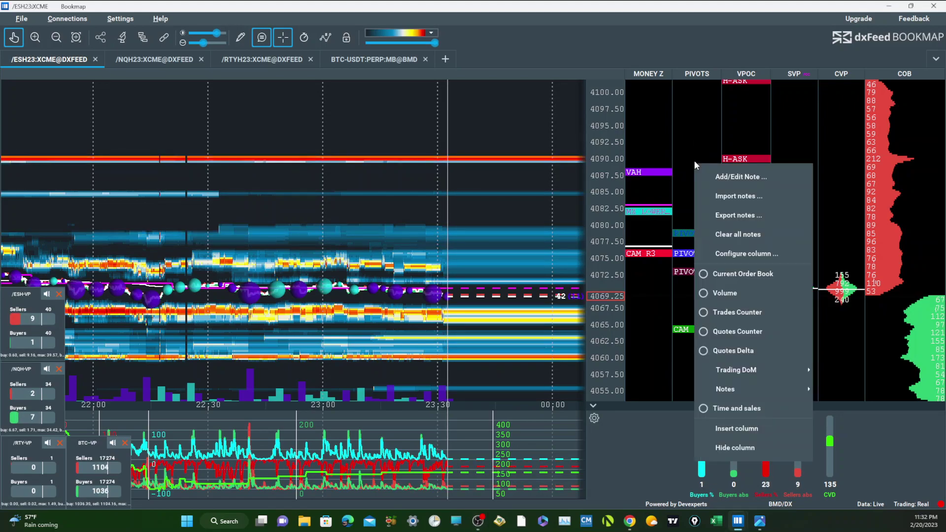
pyautogui.click(726, 177)
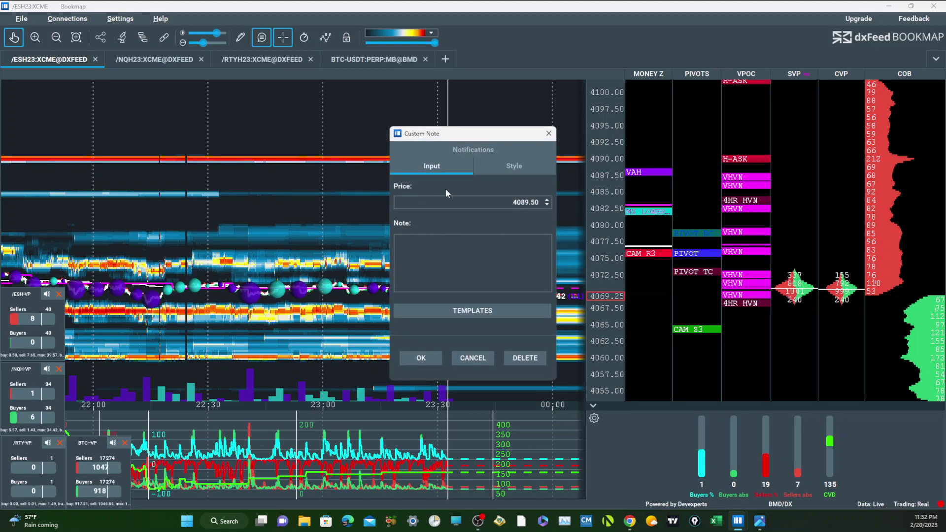
pyautogui.click(431, 257)
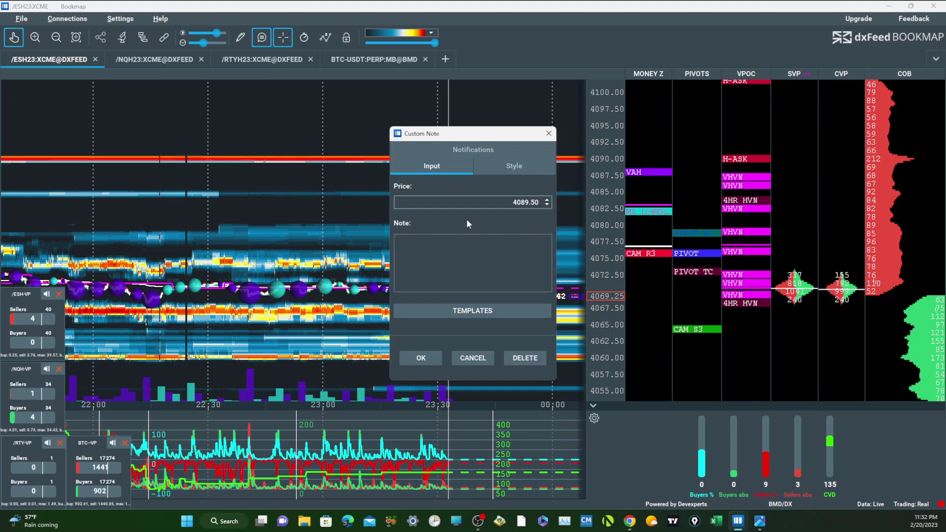
pyautogui.click(515, 167)
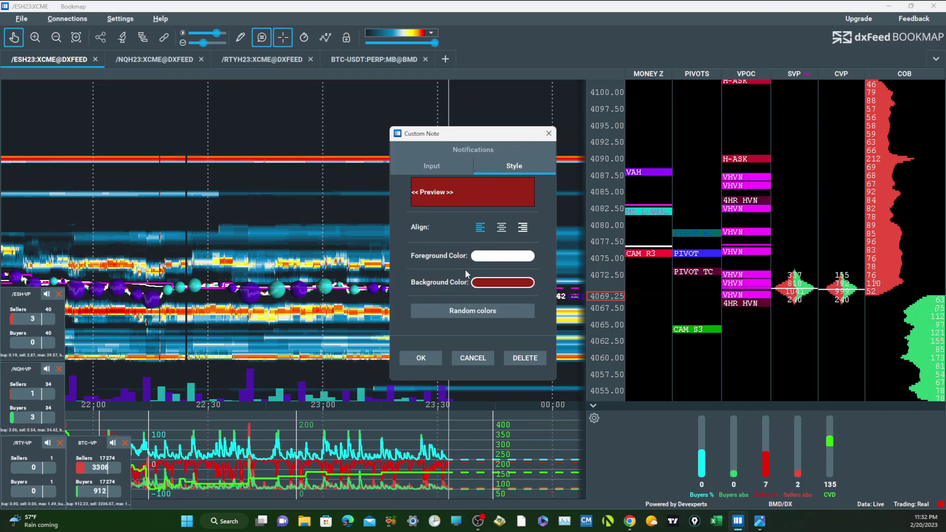
pyautogui.click(505, 283)
pyautogui.click(380, 264)
pyautogui.click(434, 330)
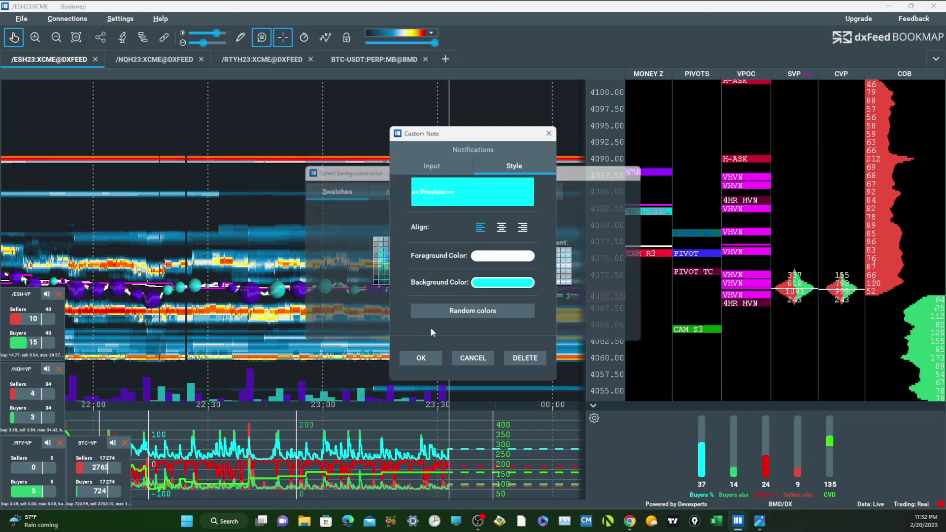
# Enter PIVOT as the note text, save it with its style as a new PIVOT template, and place the note
pyautogui.click(430, 167)
pyautogui.click(470, 315)
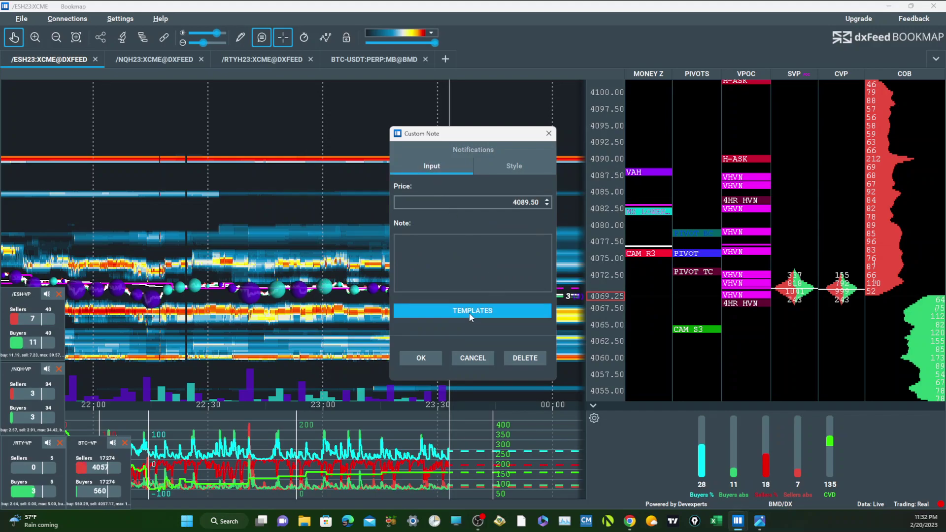
pyautogui.click(408, 243)
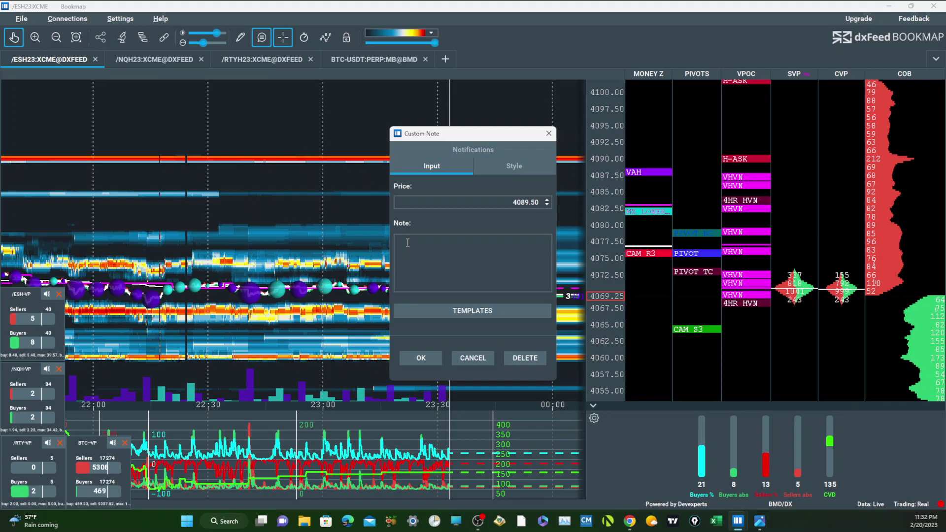
pyautogui.write('Pl')
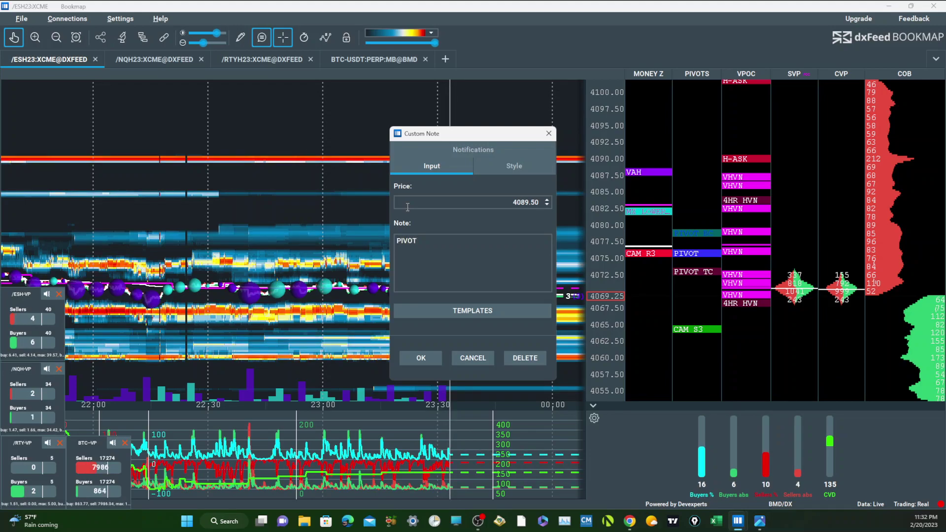
pyautogui.click(448, 311)
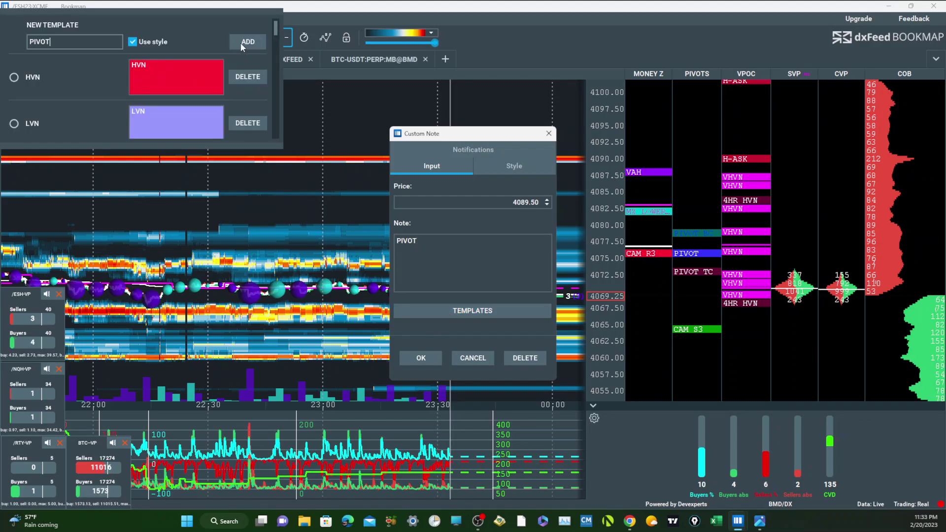
pyautogui.moveTo(276, 35); pyautogui.dragTo(266, 131)
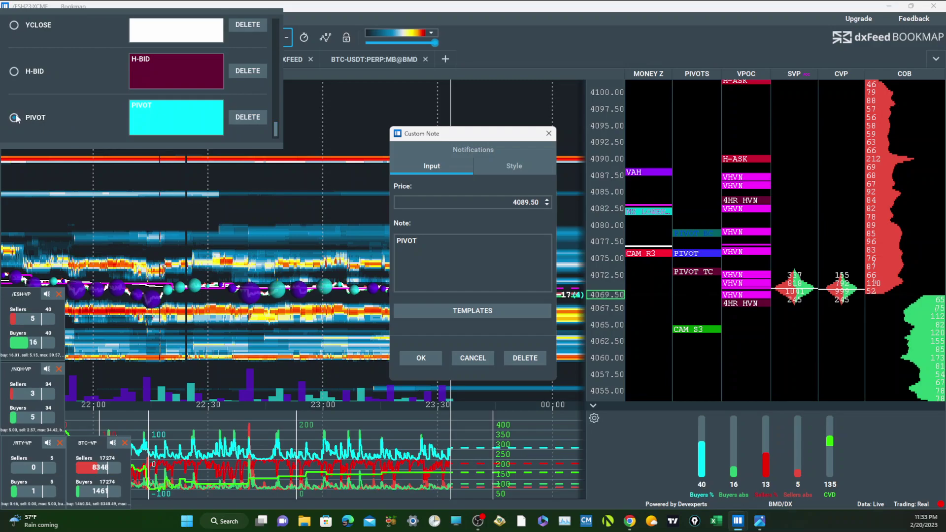
pyautogui.click(423, 359)
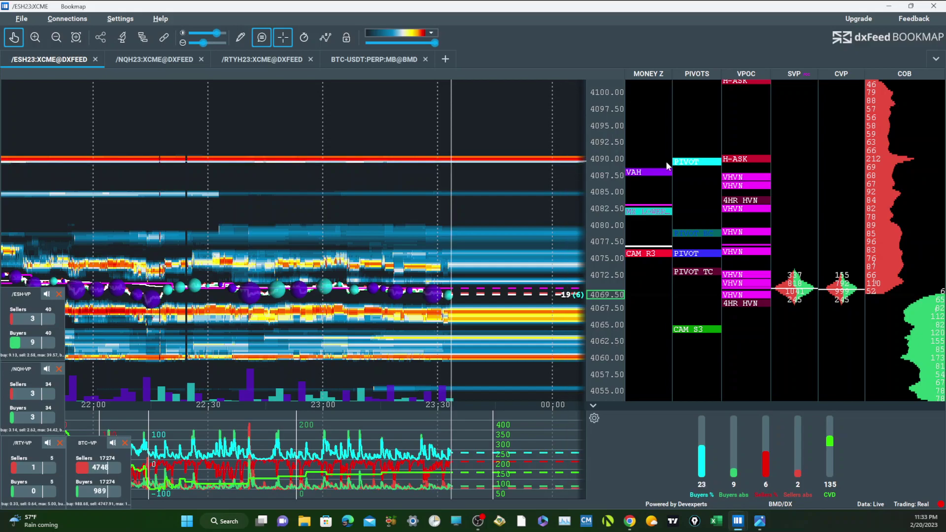
# Delete the cyan PIVOT template and the PIVOT note at 4089.50
pyautogui.click(718, 162)
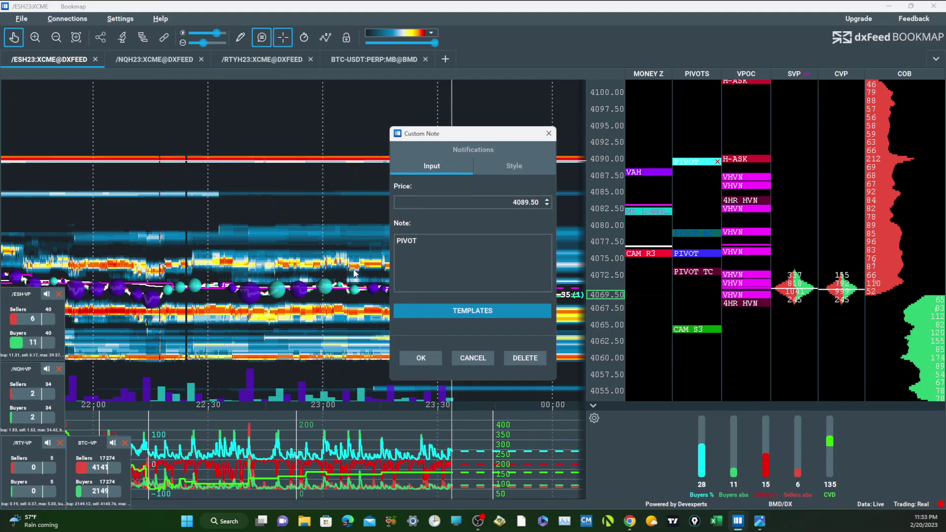
pyautogui.click(473, 311)
pyautogui.moveTo(275, 31); pyautogui.dragTo(273, 79)
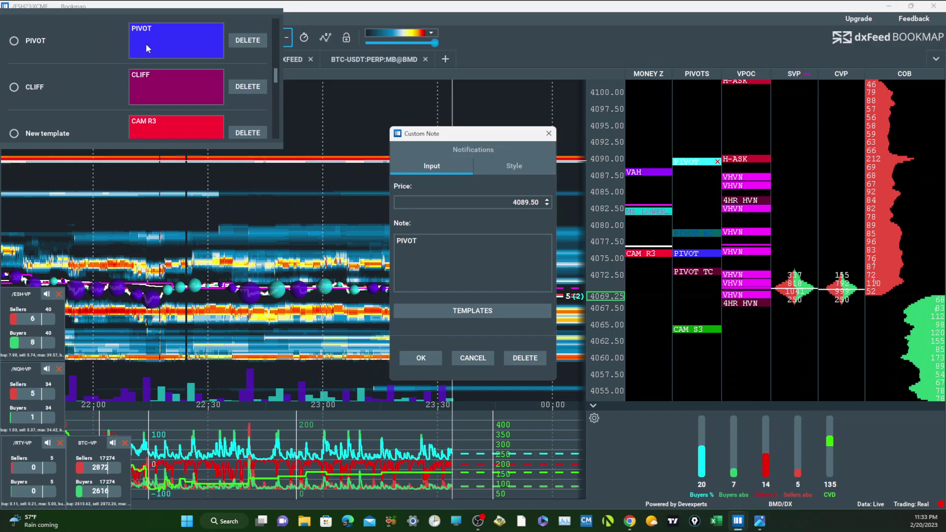
pyautogui.moveTo(275, 78); pyautogui.dragTo(276, 132)
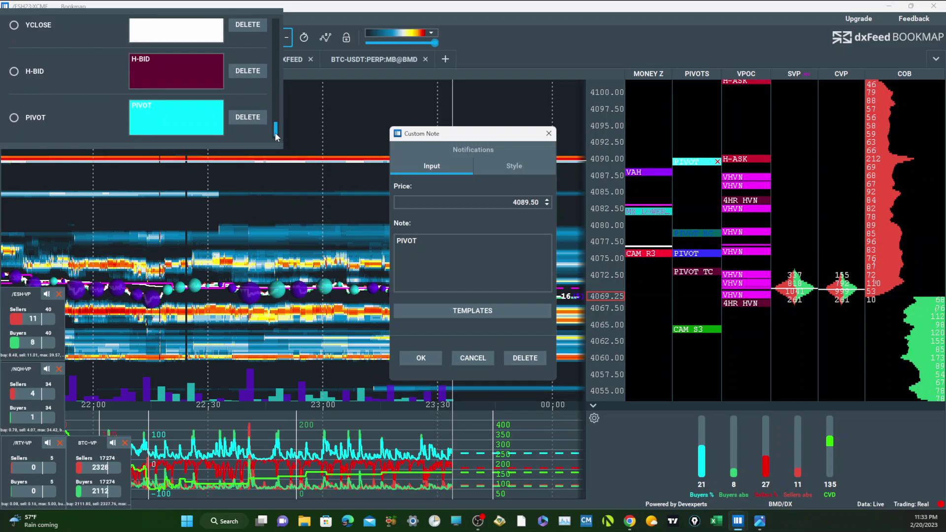
pyautogui.click(248, 117)
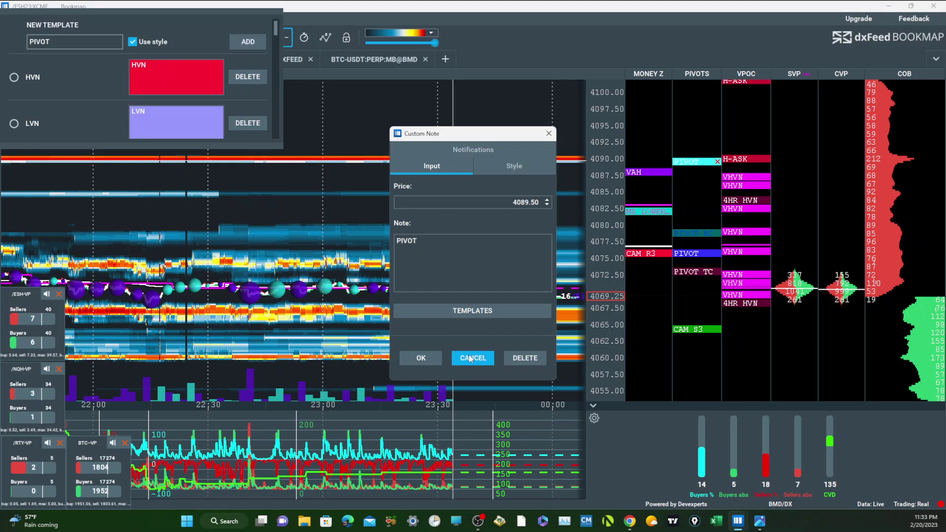
pyautogui.click(494, 360)
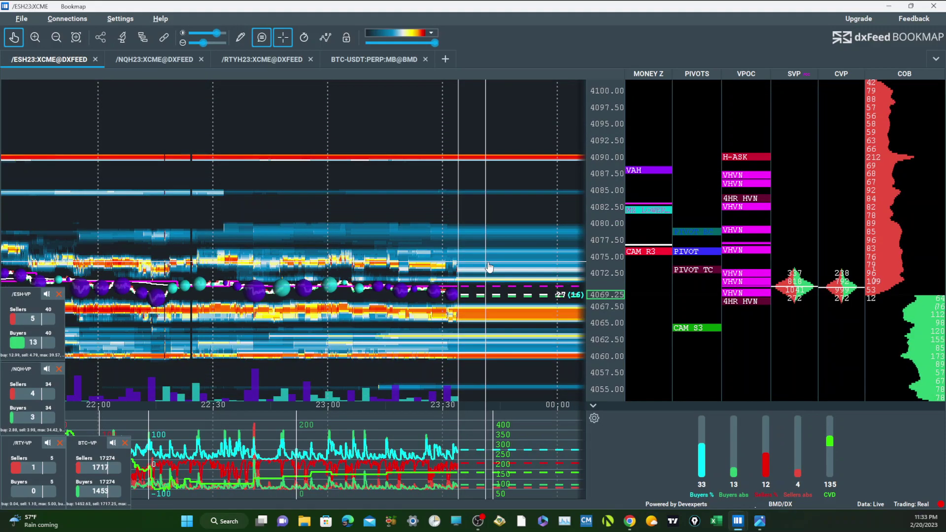
# Examine the pivot and Camarilla notes against the heatmap at a closer price scale
pyautogui.moveTo(610, 222); pyautogui.dragTo(610, 225)
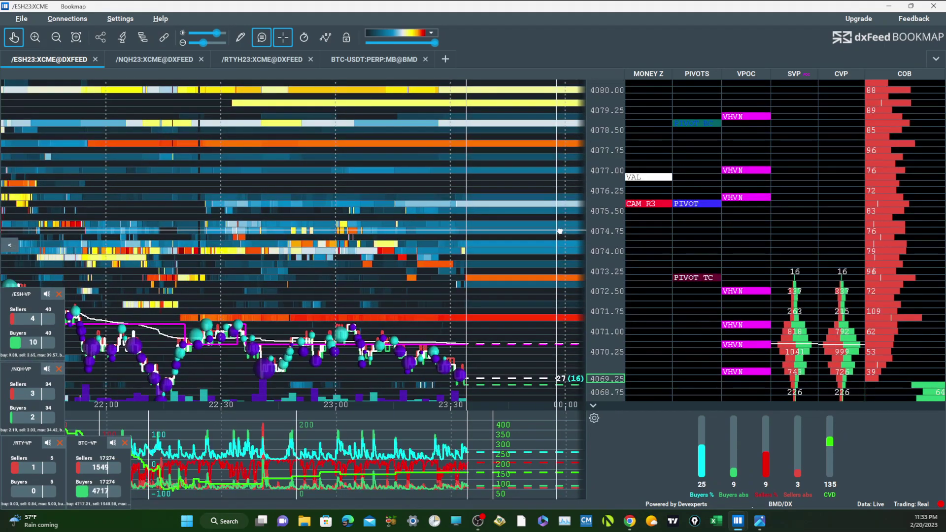
pyautogui.moveTo(560, 231); pyautogui.dragTo(554, 210)
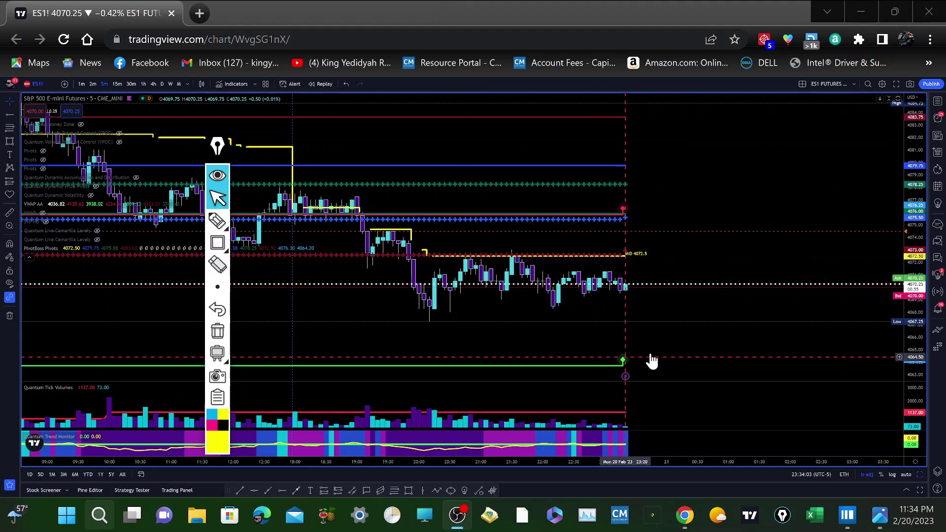
# Switch to the TradingView chart and disable Show Pivot Ranges for the PivotBoss Pivots indicator
pyautogui.click(688, 318)
pyautogui.moveTo(688, 318); pyautogui.dragTo(762, 256)
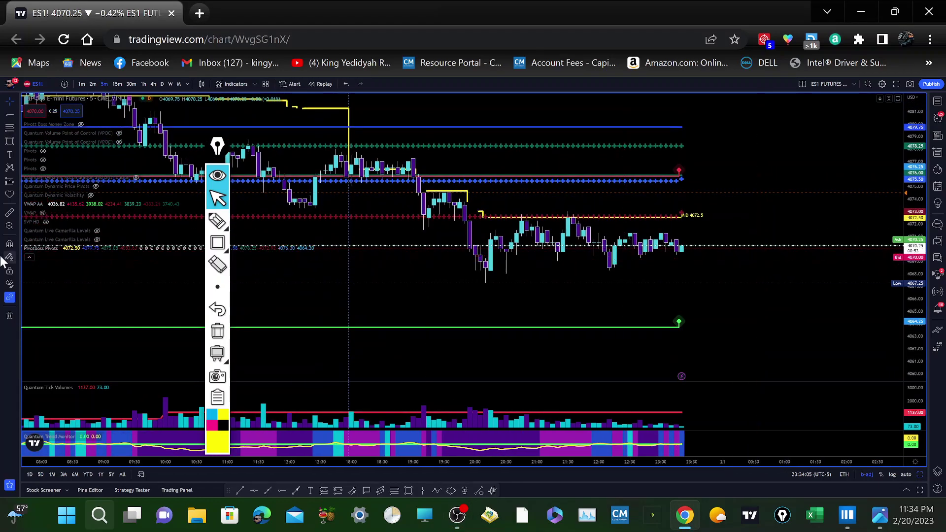
pyautogui.moveTo(91, 232)
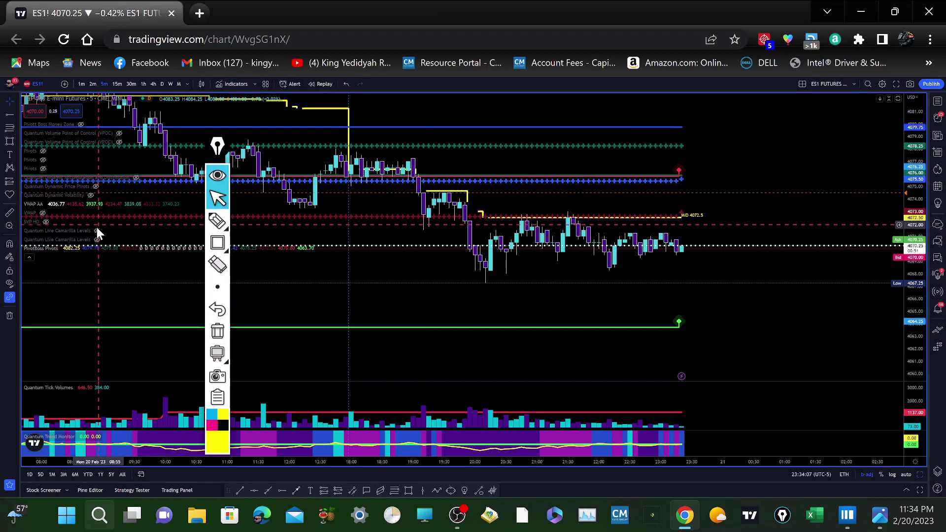
pyautogui.moveTo(64, 242)
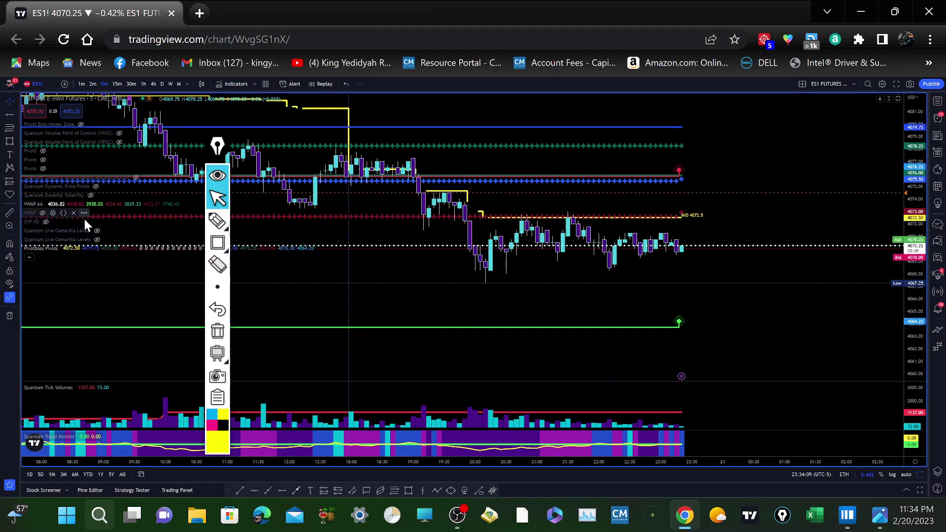
pyautogui.click(75, 248)
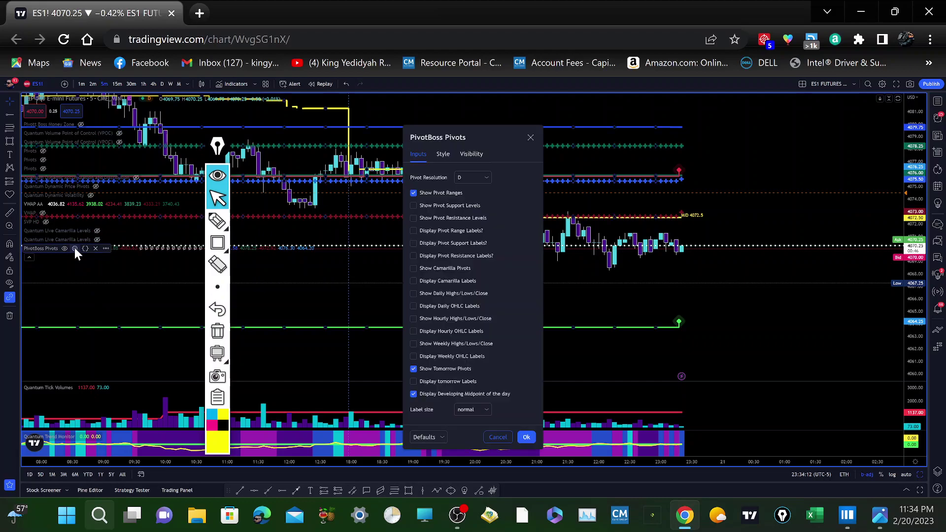
pyautogui.click(414, 193)
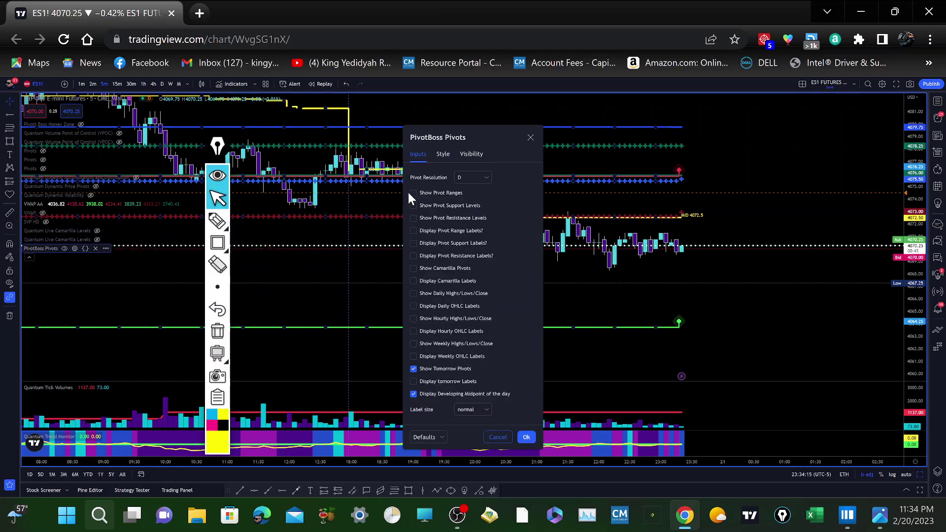
# Show both Quantum Live Camarilla Levels indicators, and clear the indicator legend and annotation toolbar away from the price action
pyautogui.click(96, 231)
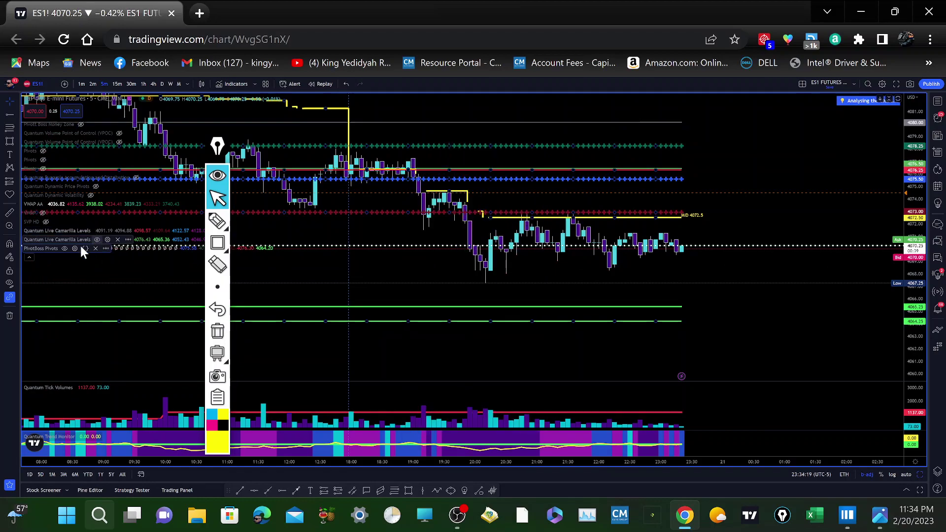
pyautogui.click(28, 255)
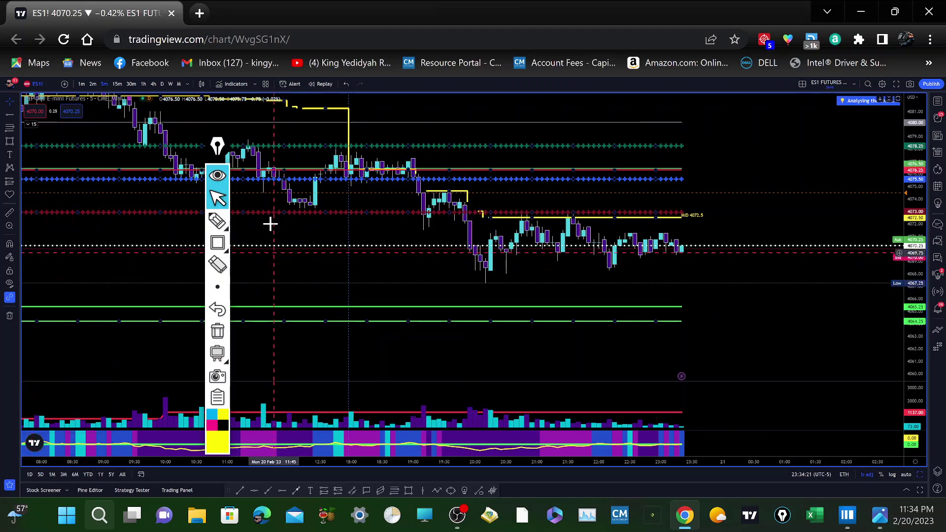
pyautogui.moveTo(217, 146); pyautogui.dragTo(112, 147)
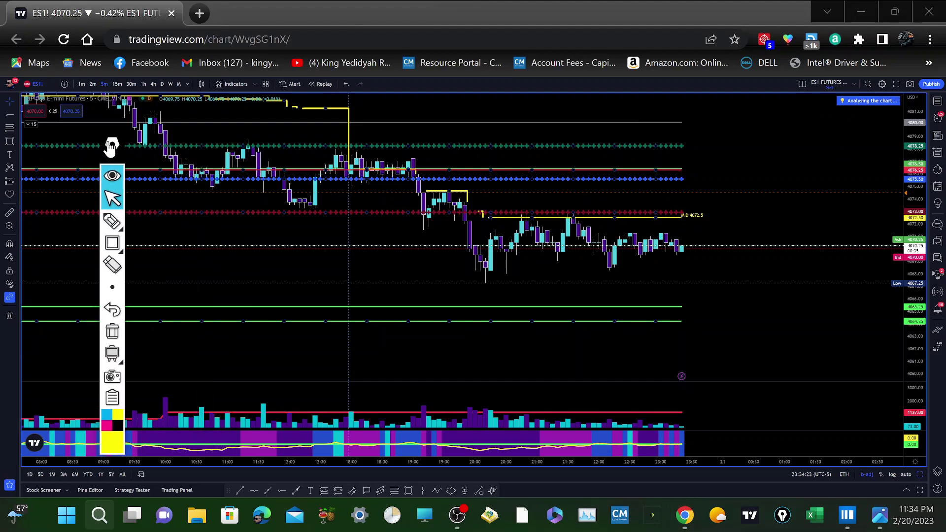
# Examine where the Camarilla levels and developing pivot lines lie relative to the latest ES1! candles
pyautogui.scroll(-2, 682, 256)
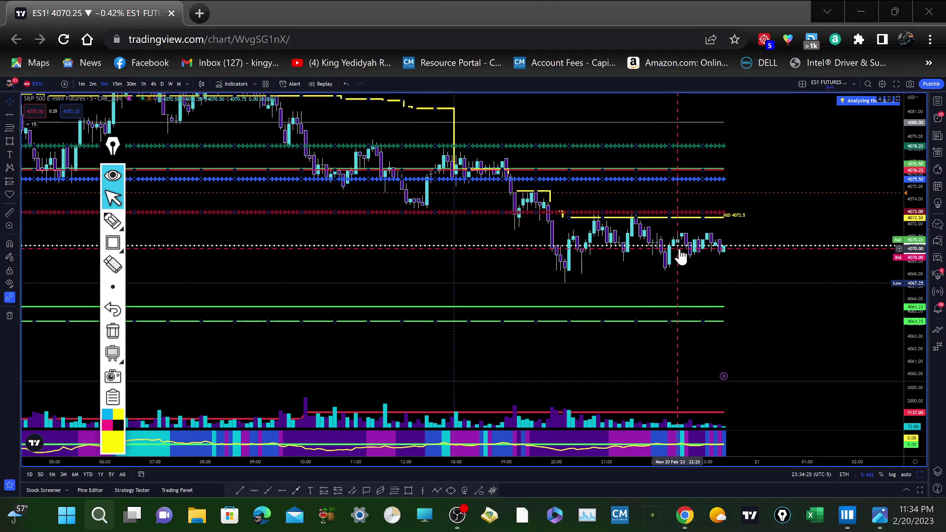
pyautogui.scroll(4, 682, 257)
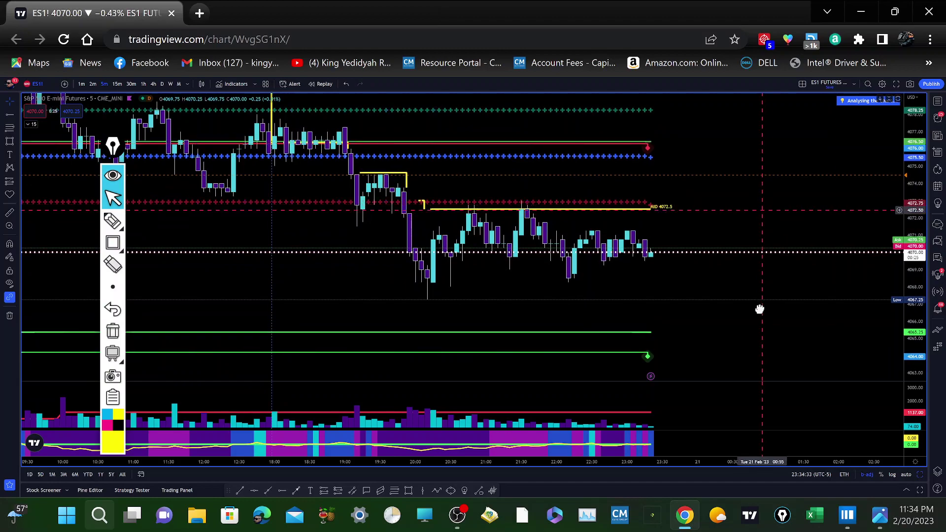
pyautogui.moveTo(762, 295); pyautogui.dragTo(758, 316)
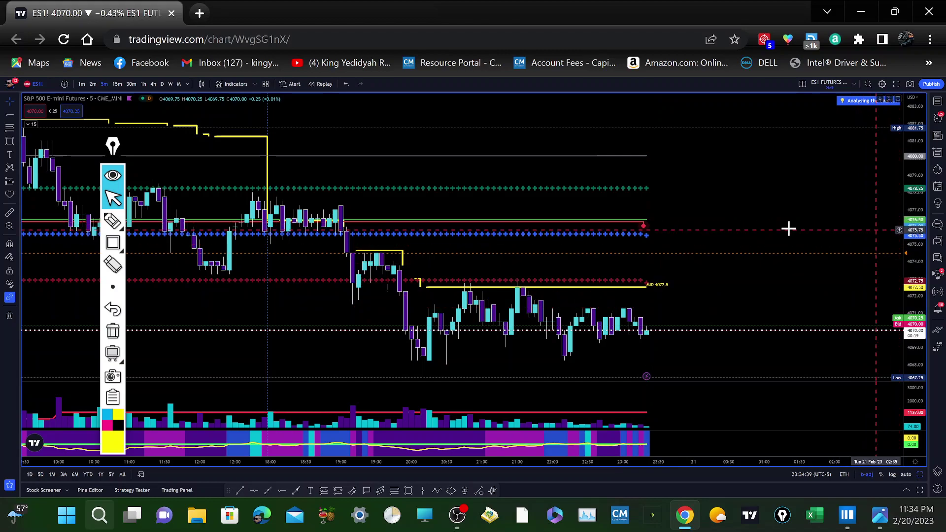
pyautogui.moveTo(716, 333); pyautogui.dragTo(693, 274)
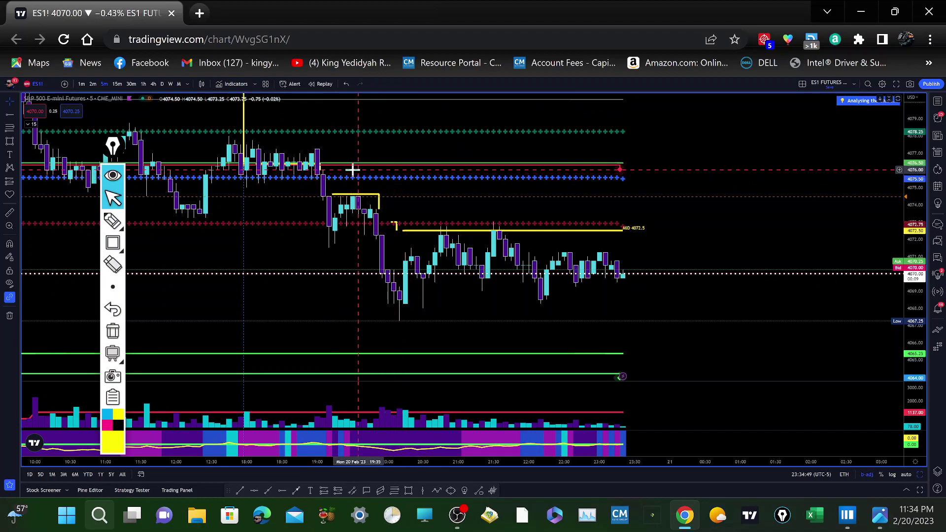
pyautogui.click(296, 170)
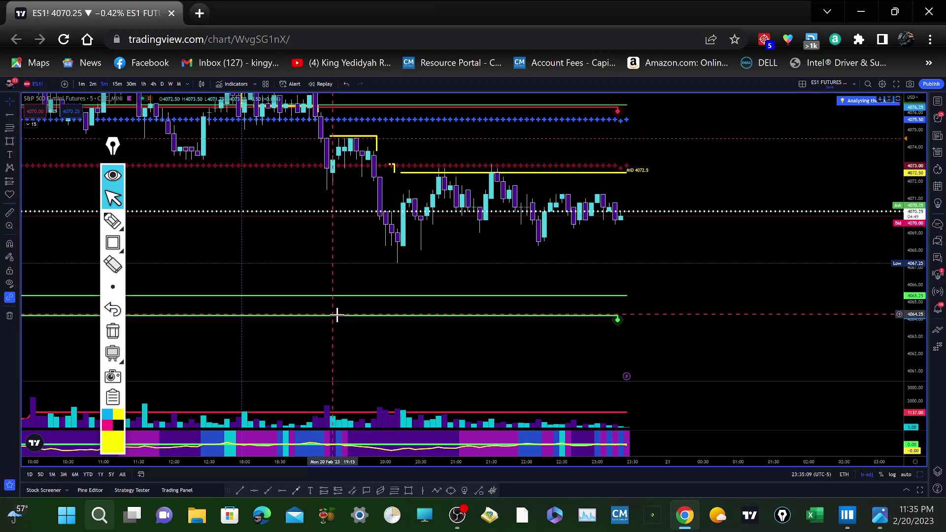
pyautogui.moveTo(747, 165); pyautogui.dragTo(650, 248)
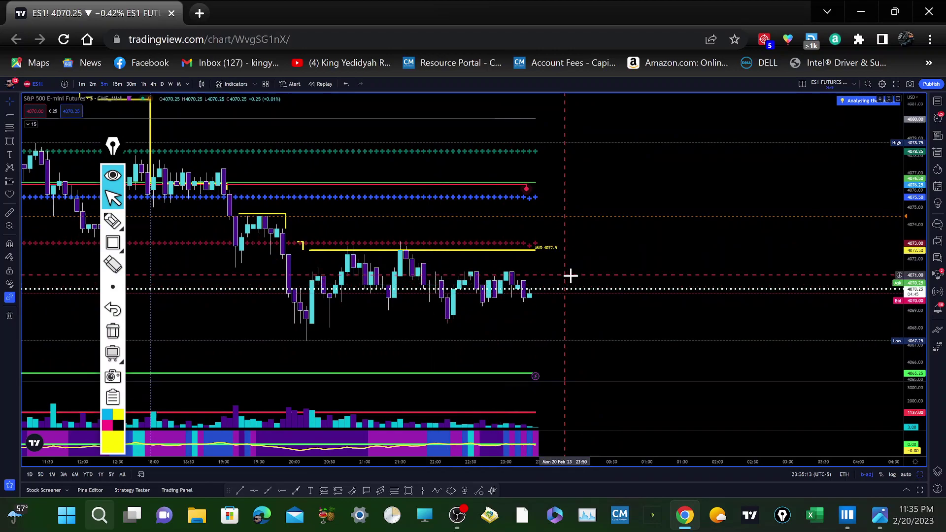
pyautogui.moveTo(623, 277); pyautogui.dragTo(711, 276)
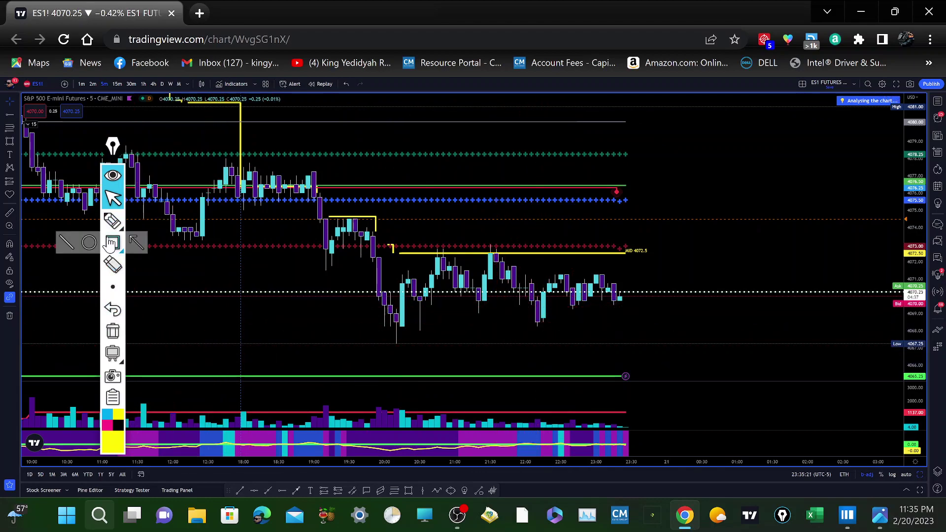
# Draw a yellow rising straight line from the low near 4067.25 beneath the recent lows, extending past the last candle
pyautogui.click(66, 245)
pyautogui.click(66, 245)
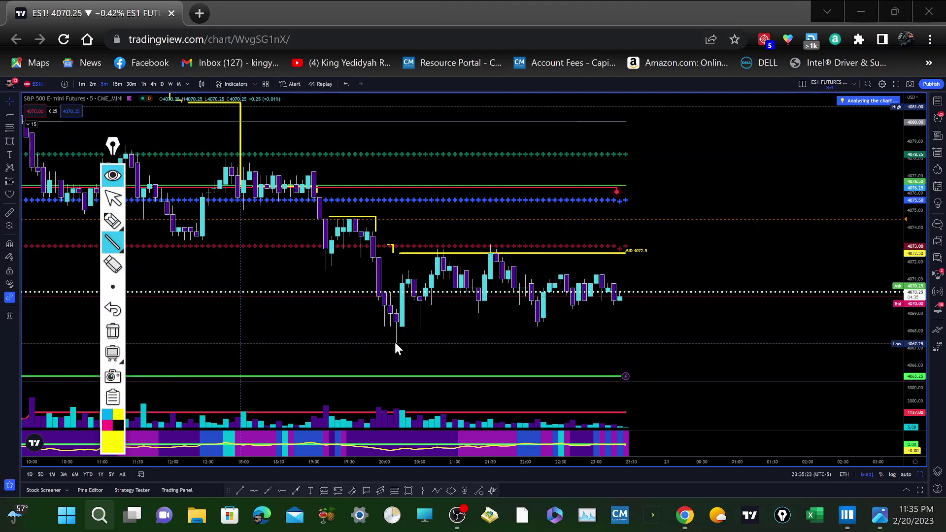
pyautogui.moveTo(477, 338); pyautogui.dragTo(776, 300)
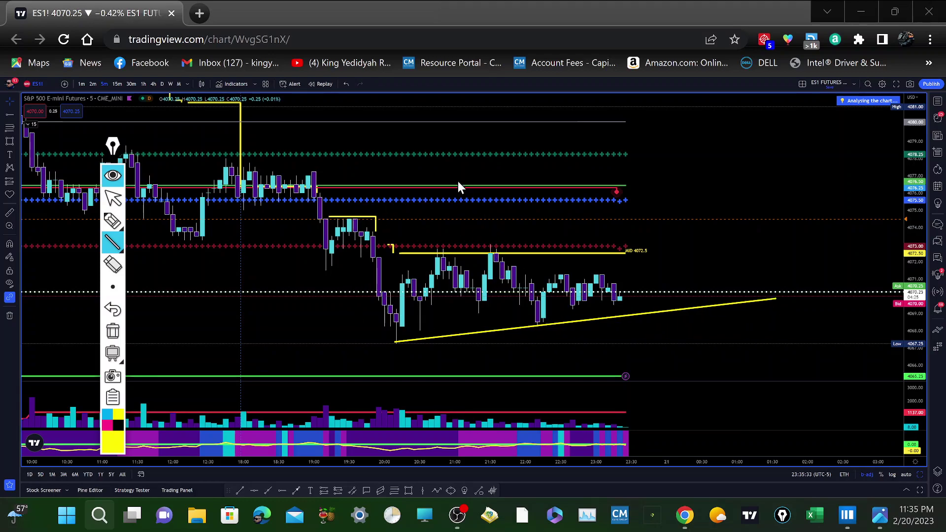
# Bring the green levels below the latest candles into view and clear the yellow rising line annotation
pyautogui.moveTo(114, 242)
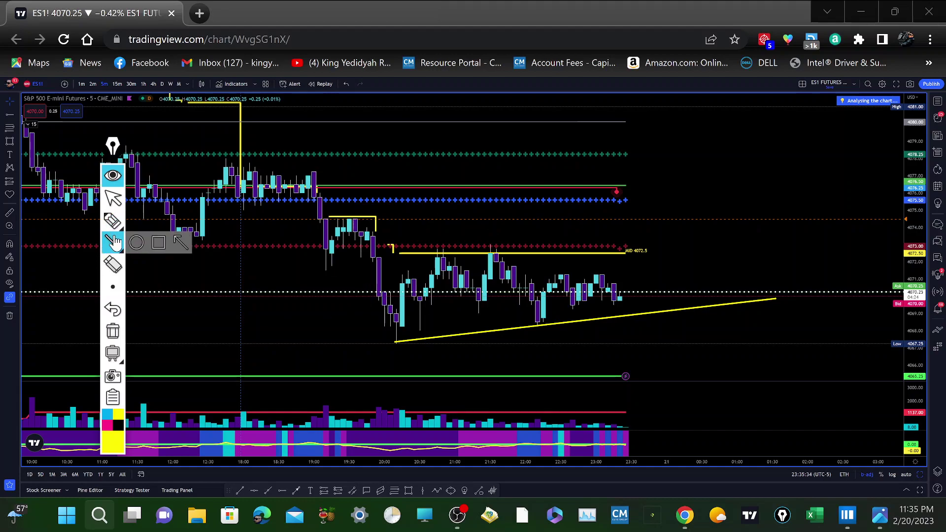
pyautogui.click(180, 242)
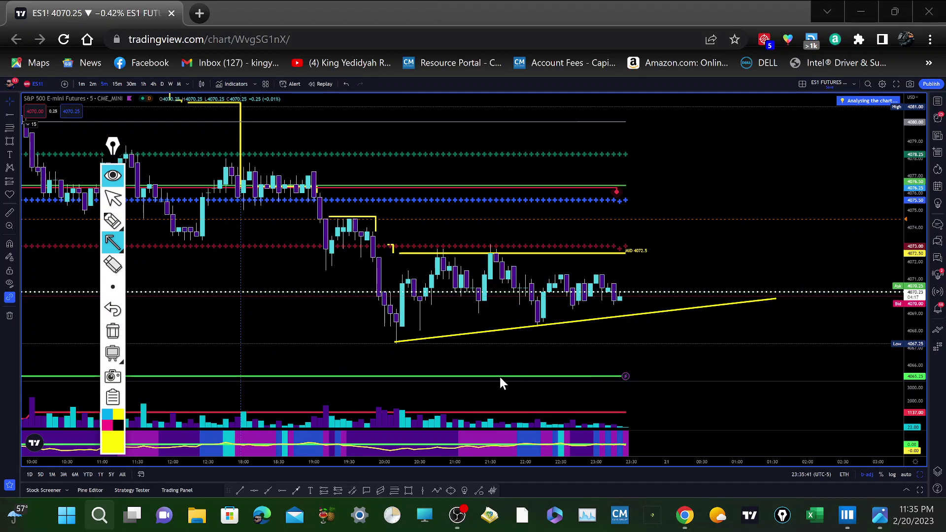
pyautogui.moveTo(113, 286)
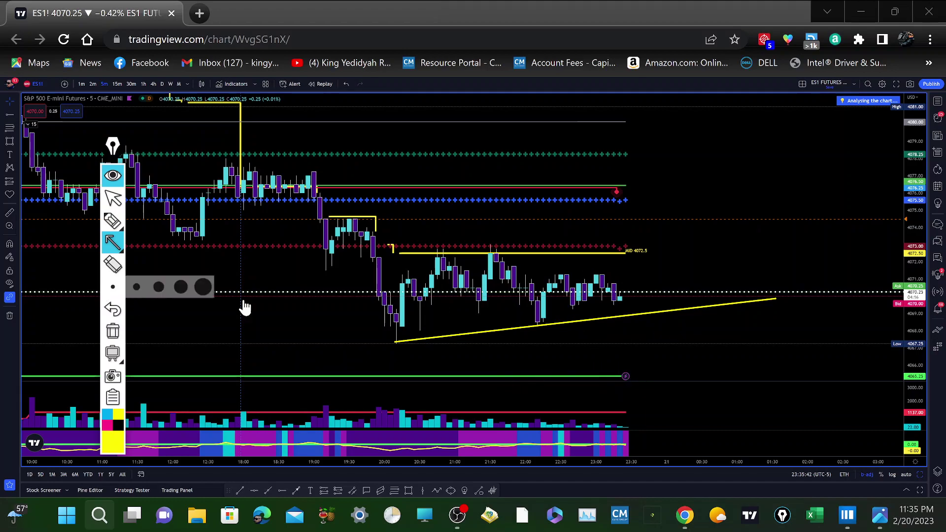
pyautogui.click(112, 198)
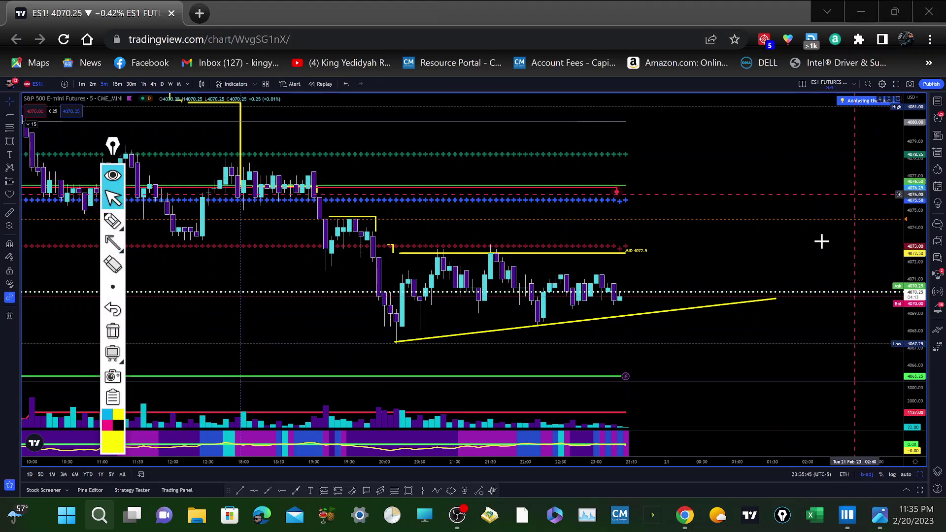
pyautogui.moveTo(801, 201); pyautogui.dragTo(793, 139)
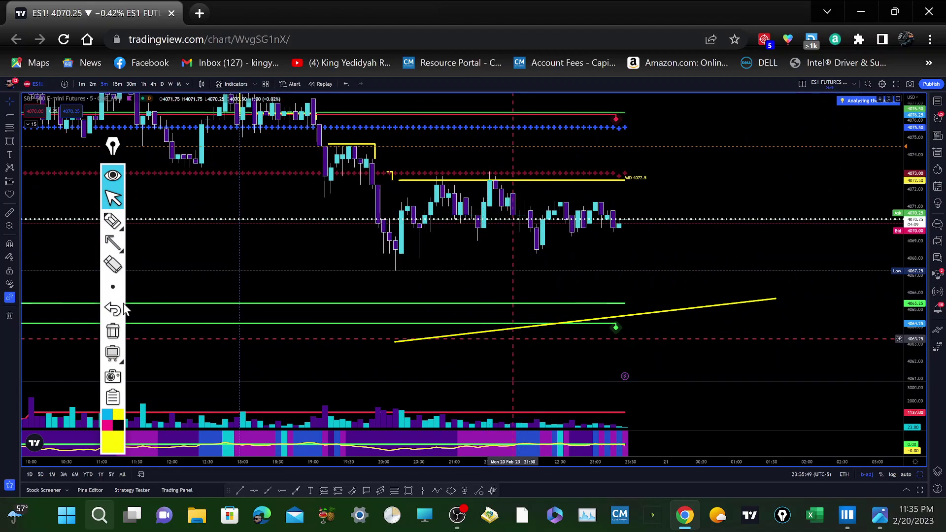
pyautogui.click(112, 330)
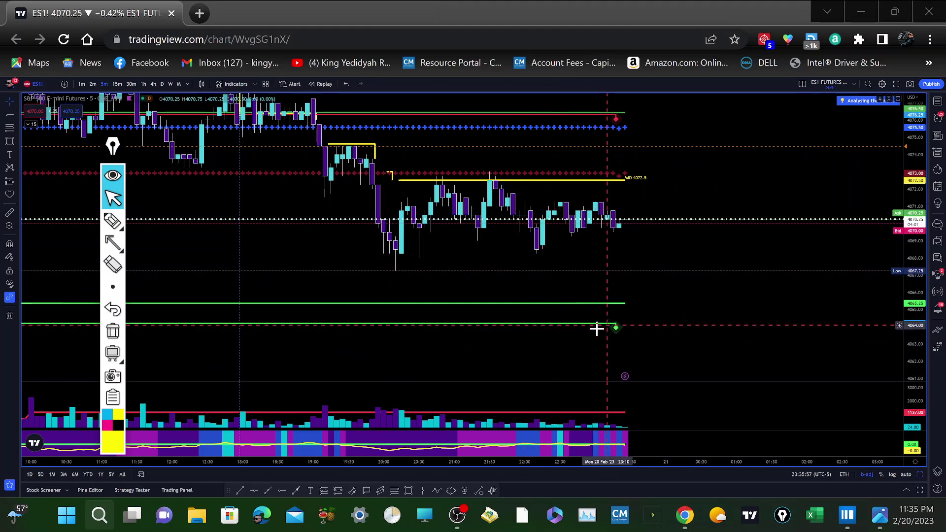
# Draw a yellow arrow rising to the lower green level and another falling away from it, and undo both arrows
pyautogui.click(114, 243)
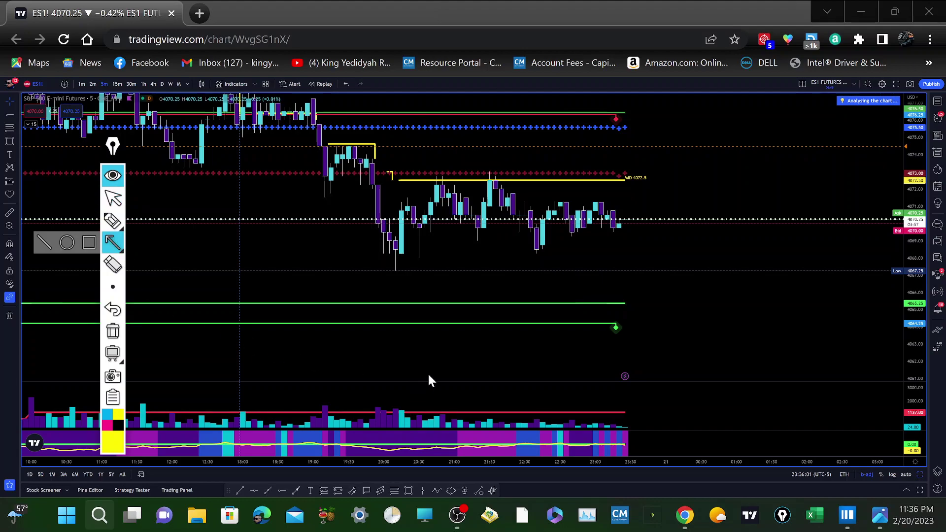
pyautogui.moveTo(439, 371); pyautogui.dragTo(443, 370)
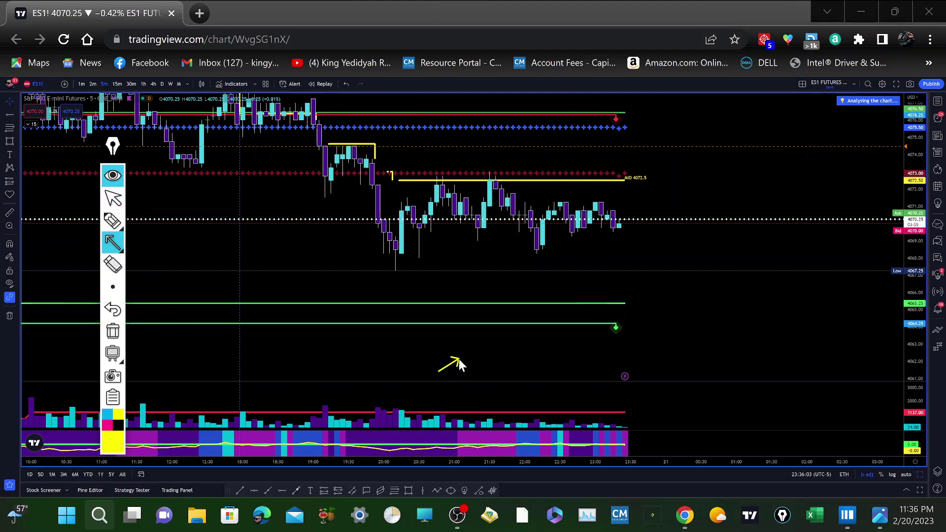
pyautogui.moveTo(498, 330); pyautogui.dragTo(499, 326)
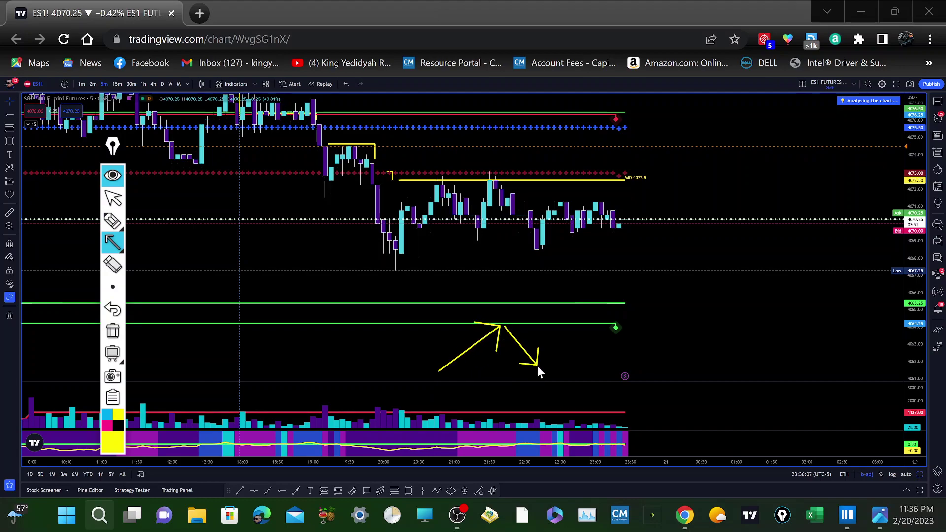
pyautogui.moveTo(551, 377); pyautogui.dragTo(551, 381)
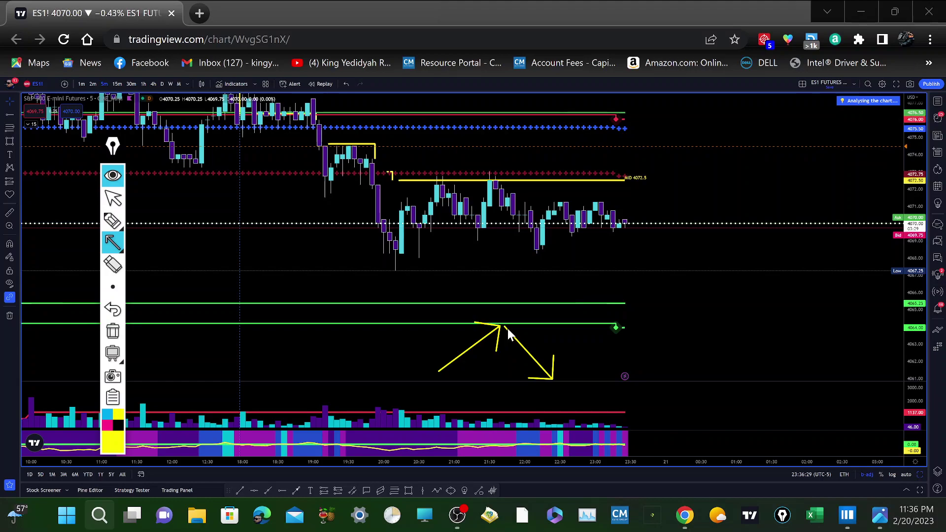
pyautogui.click(118, 310)
pyautogui.click(117, 309)
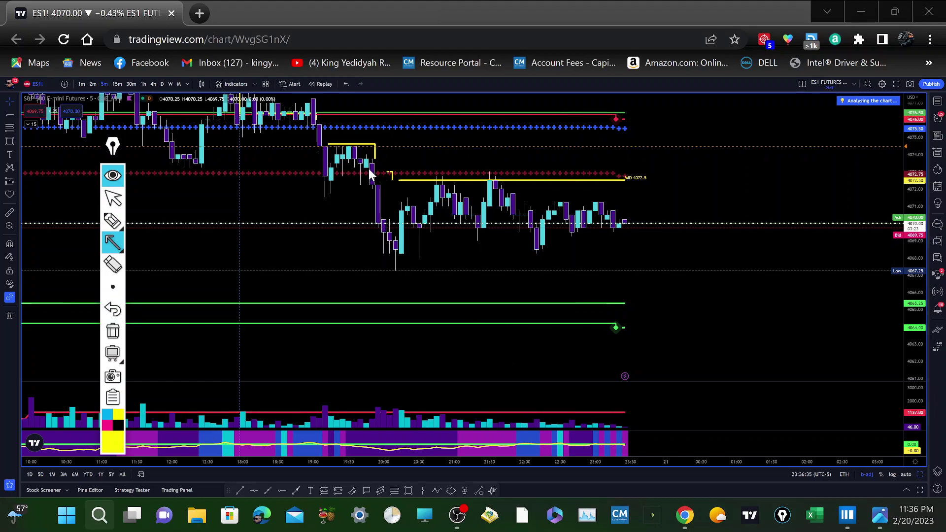
# Draw a yellow arrow from the recent candles up to the red level, and a second one falling past the lower green level
pyautogui.moveTo(568, 196); pyautogui.dragTo(614, 122)
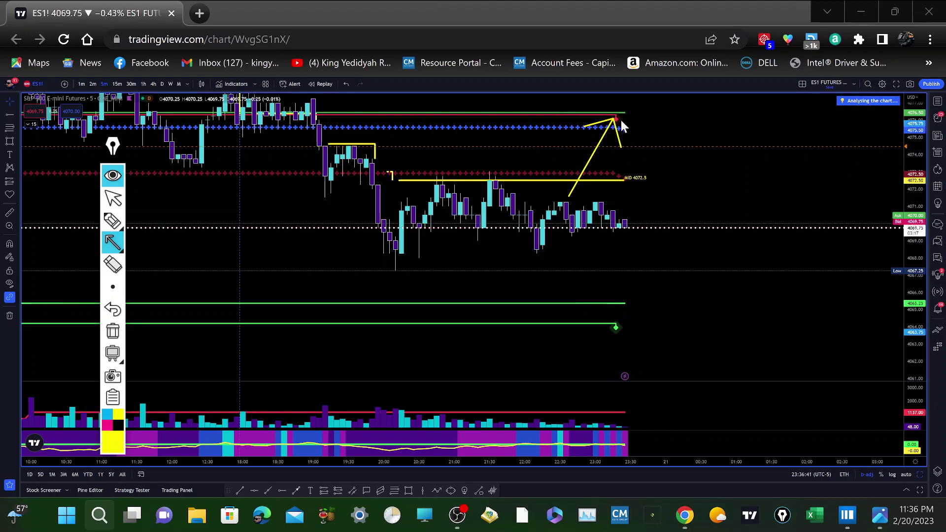
pyautogui.moveTo(643, 186); pyautogui.dragTo(712, 362)
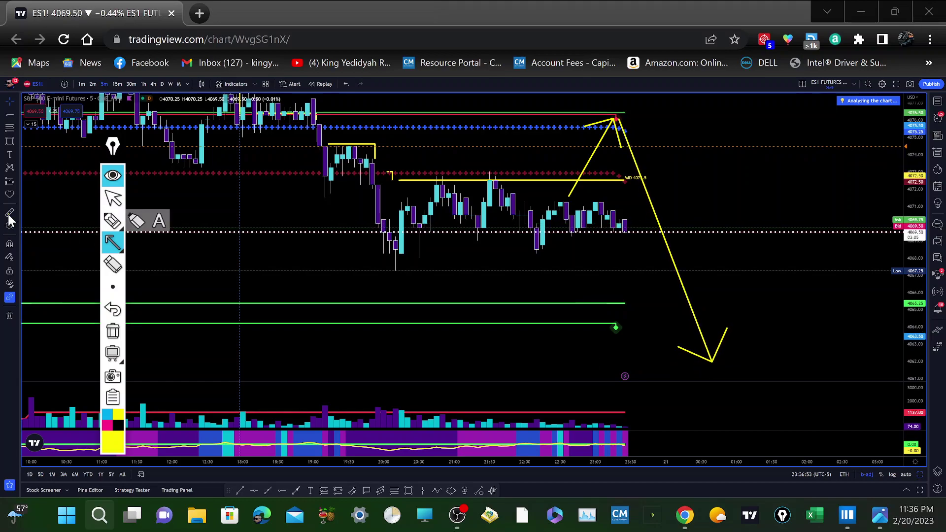
# Measure the price distance from the red level at the first arrow's tip down to the lower green level, and clear the yellow arrows
pyautogui.click(113, 198)
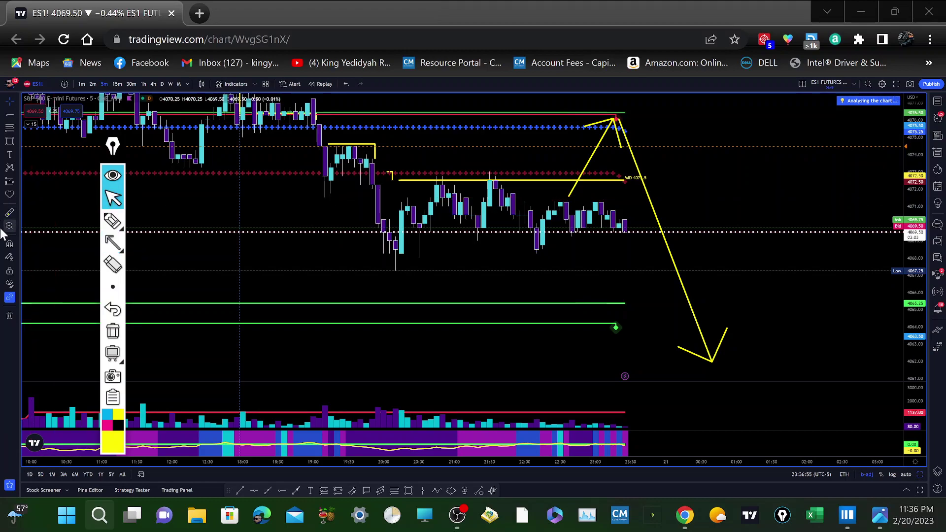
pyautogui.click(9, 213)
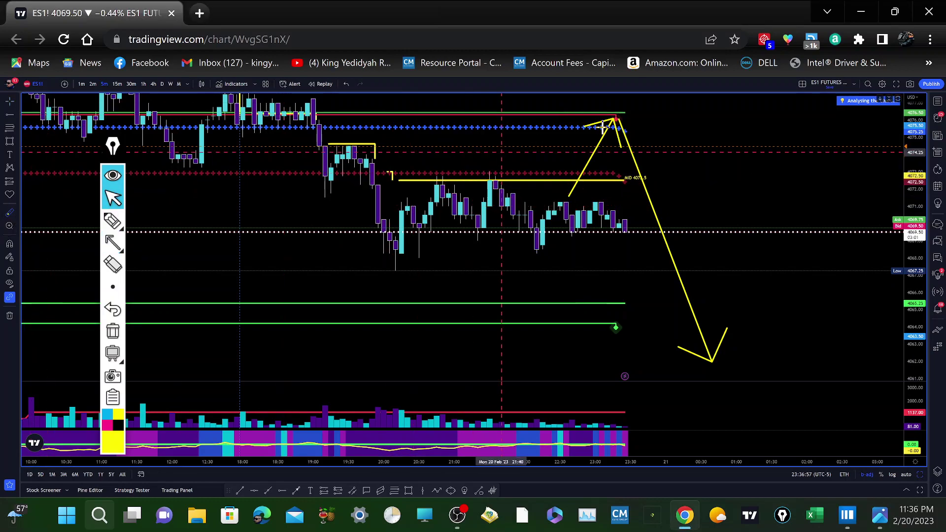
pyautogui.click(631, 119)
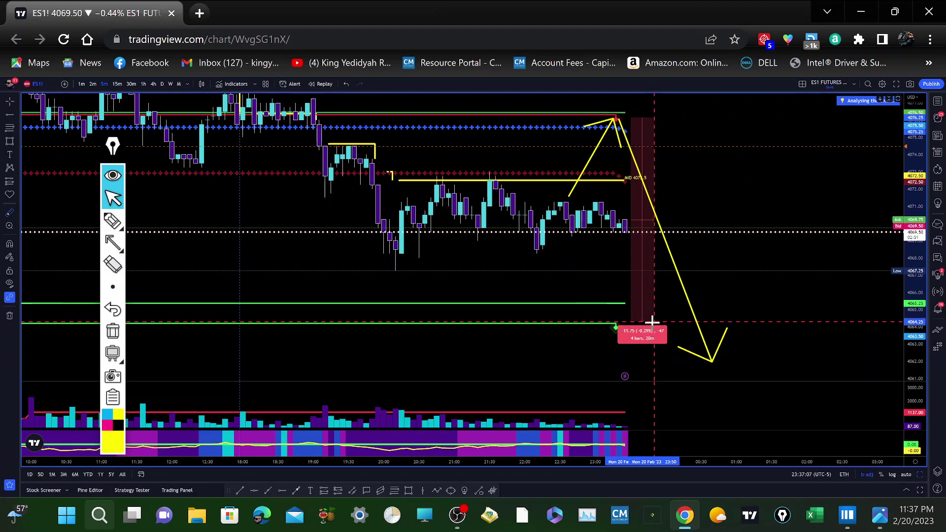
pyautogui.click(524, 285)
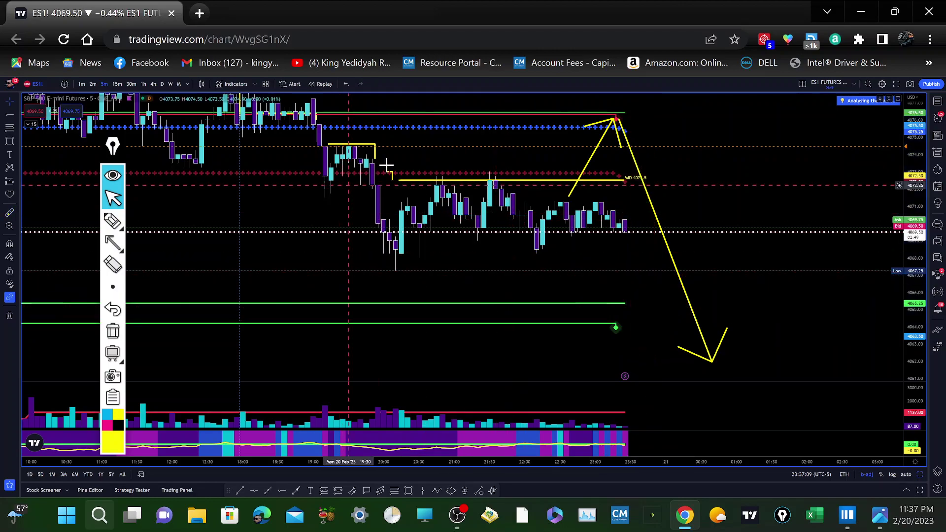
pyautogui.click(113, 332)
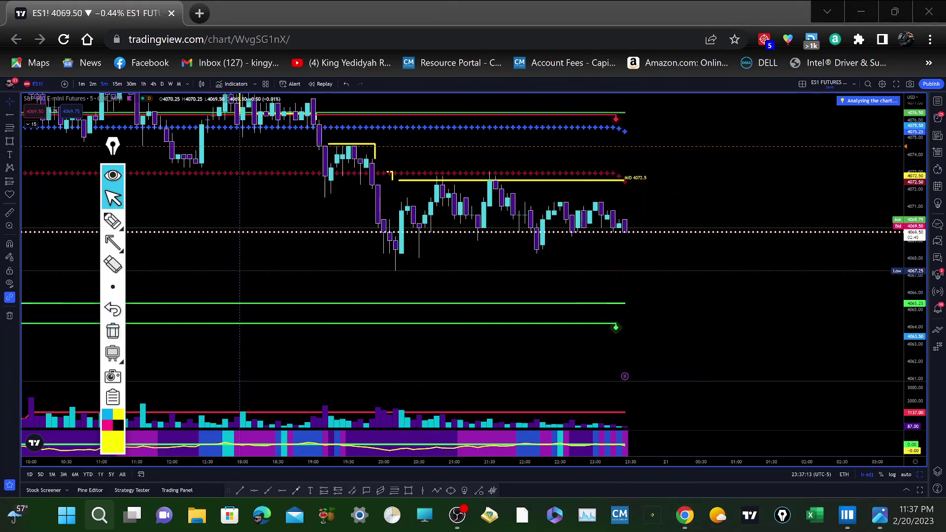
# Measure the price distance from the red level above the latest candles down to the white line beneath the purple level
pyautogui.moveTo(923, 176); pyautogui.dragTo(921, 348)
pyautogui.moveTo(706, 315); pyautogui.dragTo(718, 213)
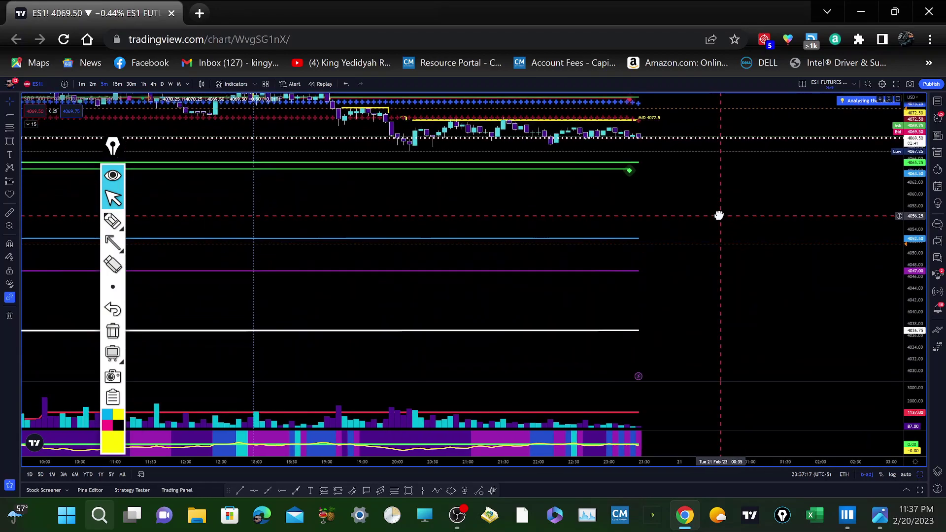
pyautogui.scroll(-5, 525, 329)
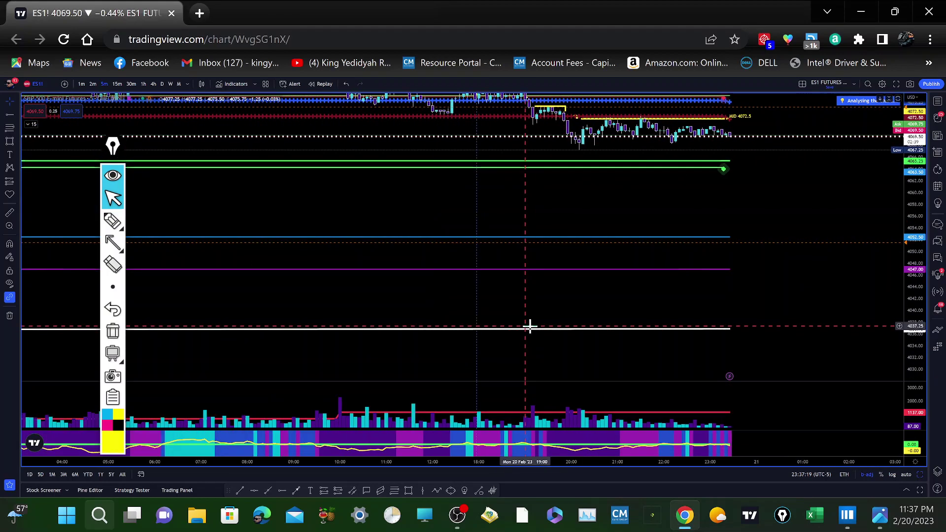
pyautogui.scroll(-6, 727, 339)
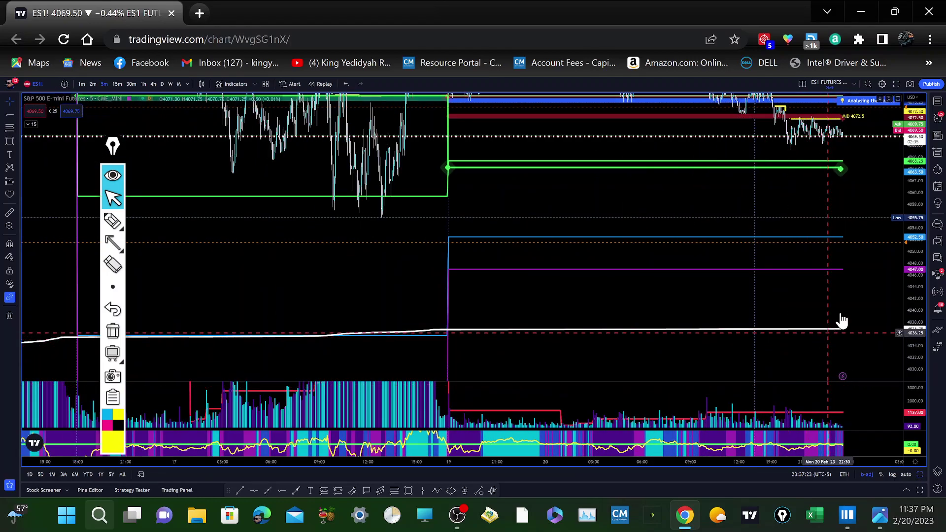
pyautogui.moveTo(841, 299); pyautogui.dragTo(568, 324)
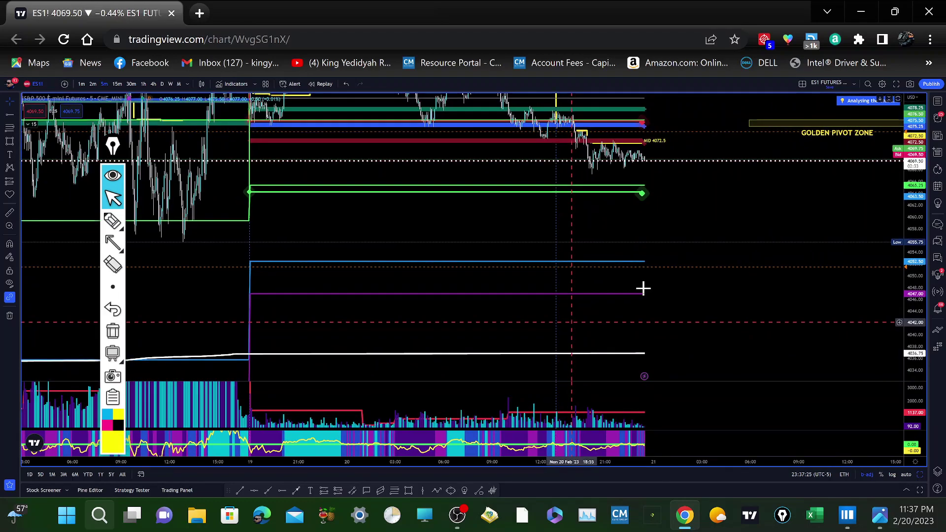
pyautogui.scroll(2, 655, 233)
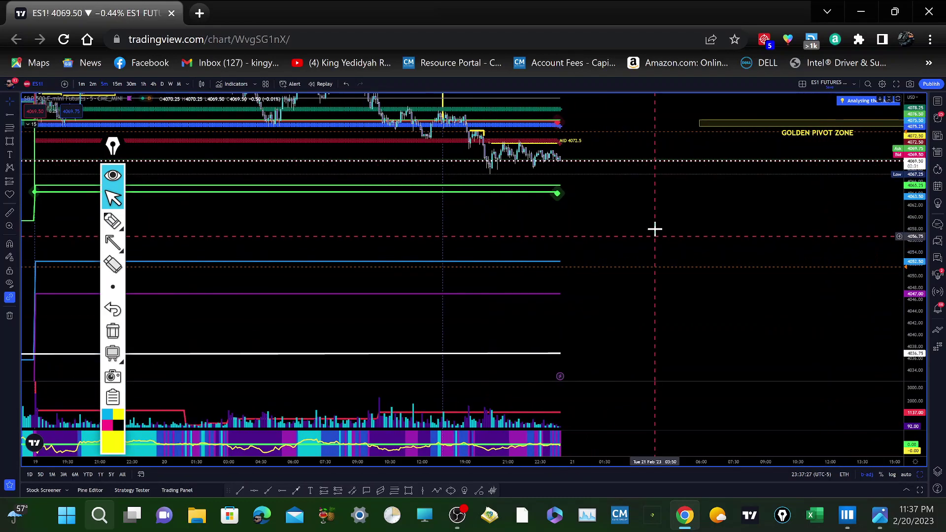
pyautogui.moveTo(688, 277); pyautogui.dragTo(695, 293)
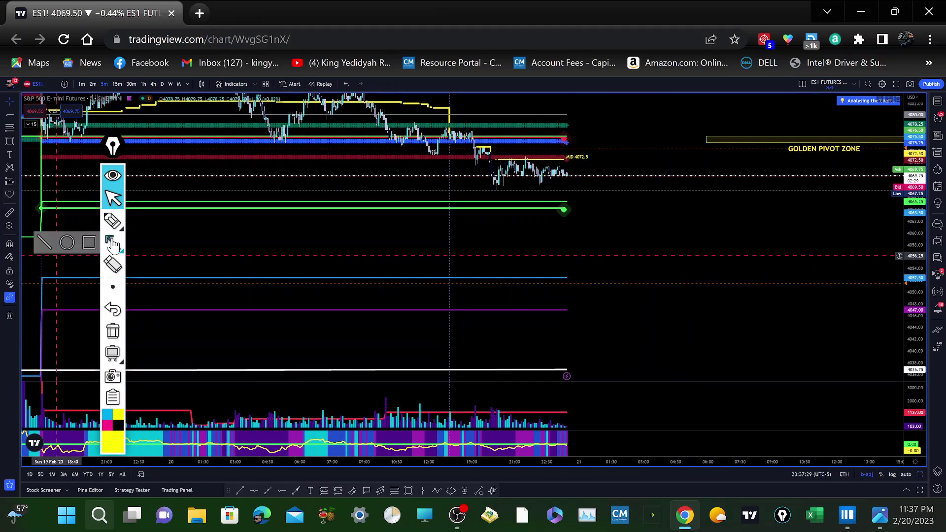
pyautogui.click(10, 213)
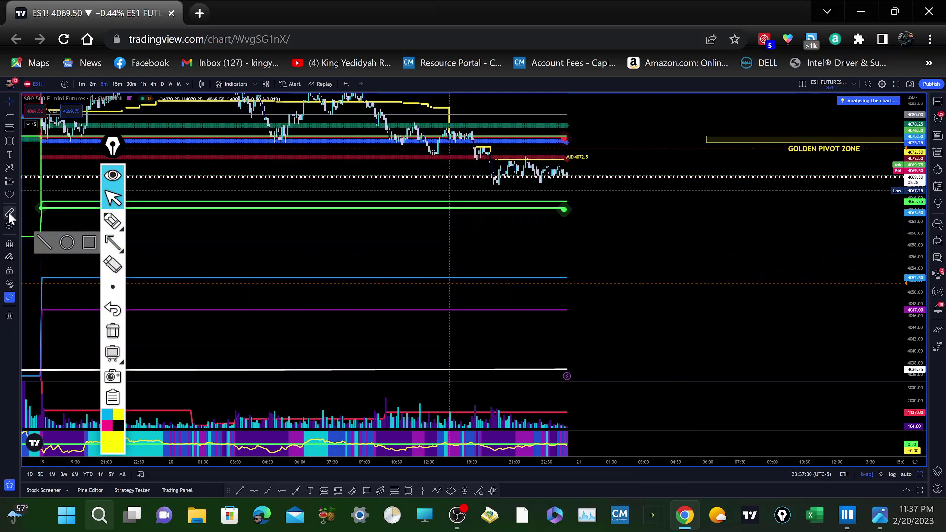
pyautogui.click(588, 142)
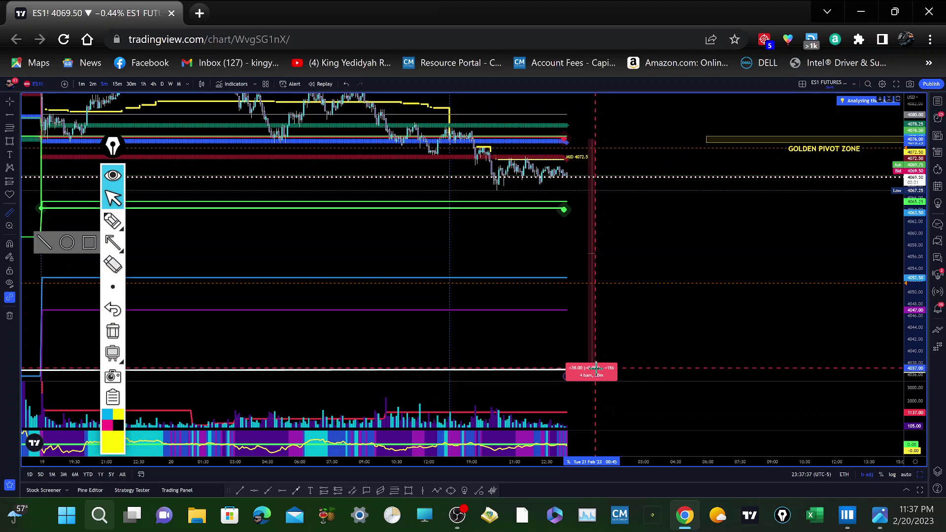
pyautogui.click(597, 367)
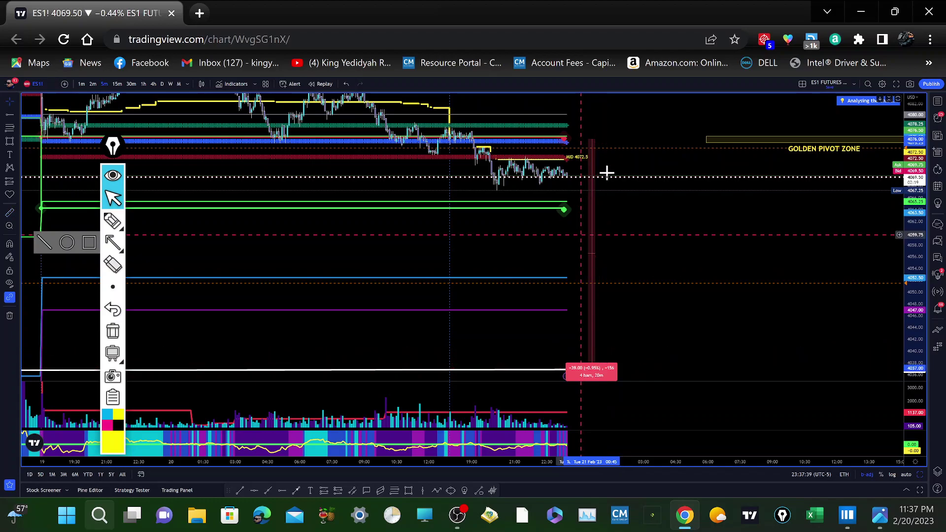
# Clear the price range measurement from the chart and return the annotation tool to the plain pointer
pyautogui.moveTo(127, 224)
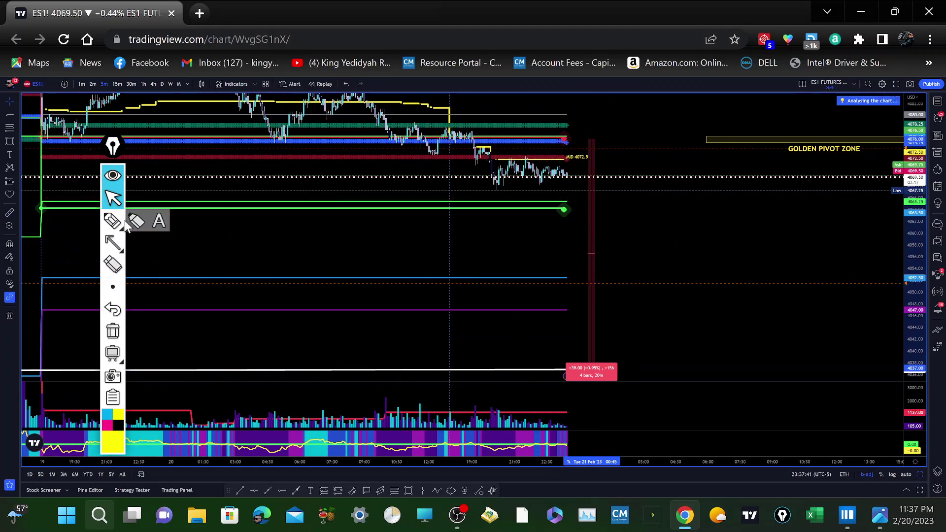
pyautogui.click(113, 330)
pyautogui.click(503, 228)
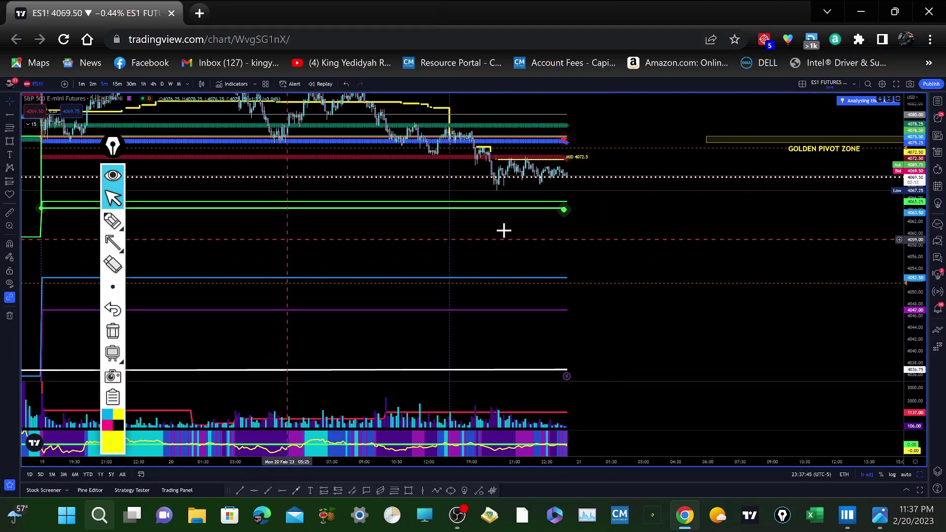
pyautogui.click(113, 198)
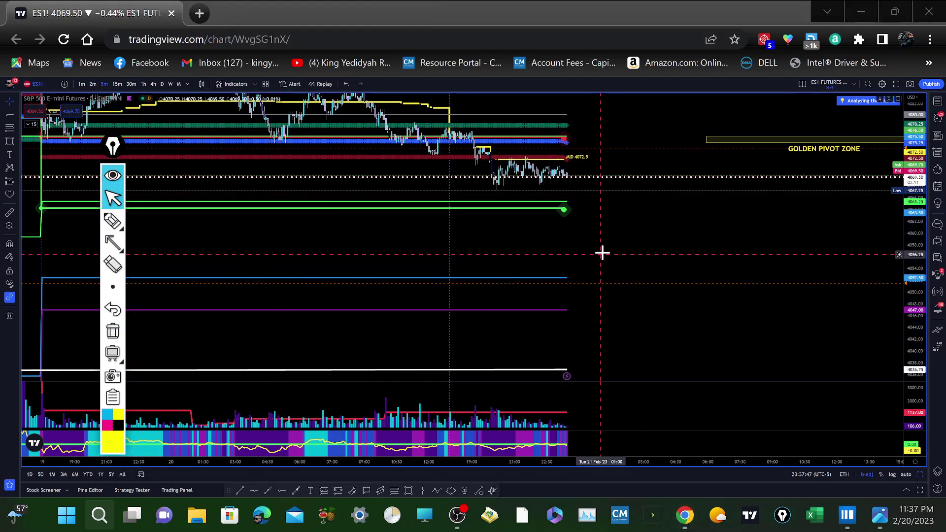
# Draw a yellow rectangle around the closely spaced red and blue levels just above the recent candles
pyautogui.scroll(3, 601, 252)
pyautogui.moveTo(785, 255); pyautogui.dragTo(856, 256)
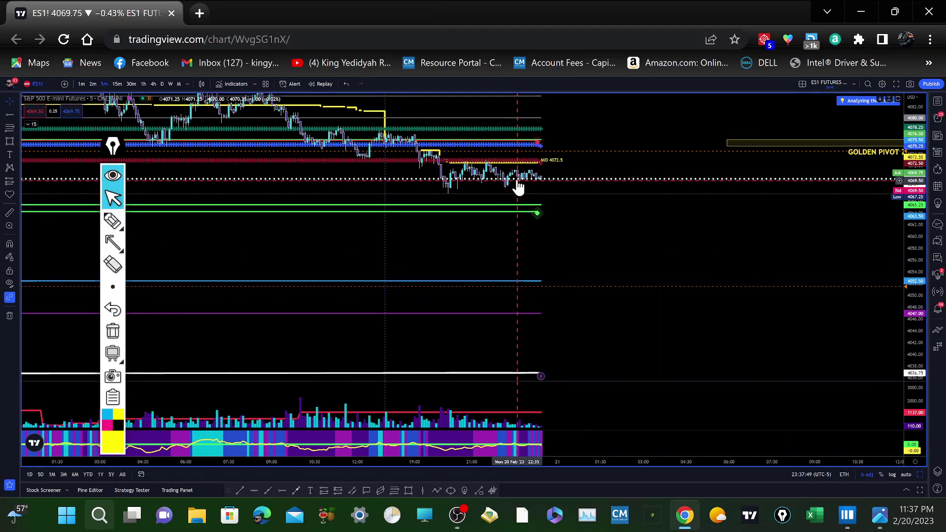
pyautogui.moveTo(673, 279); pyautogui.dragTo(759, 288)
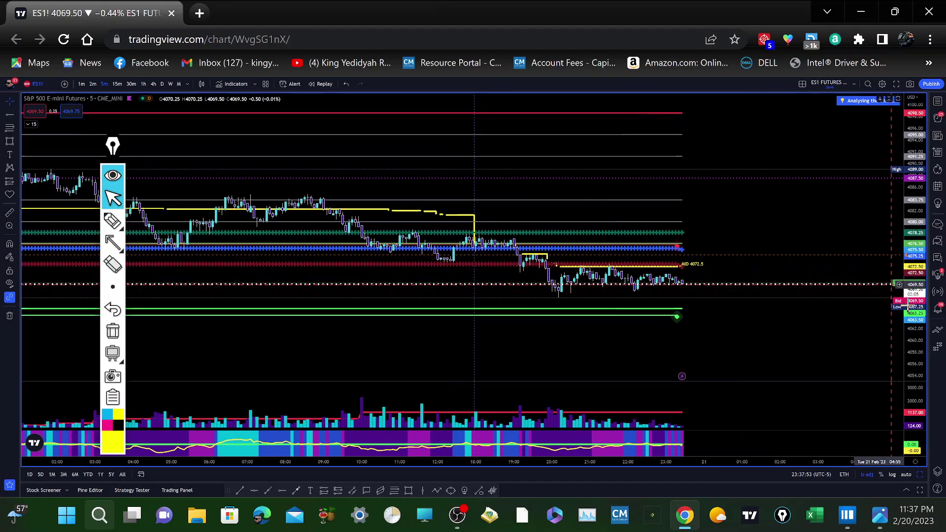
pyautogui.moveTo(916, 285); pyautogui.dragTo(916, 246)
pyautogui.moveTo(753, 237); pyautogui.dragTo(673, 148)
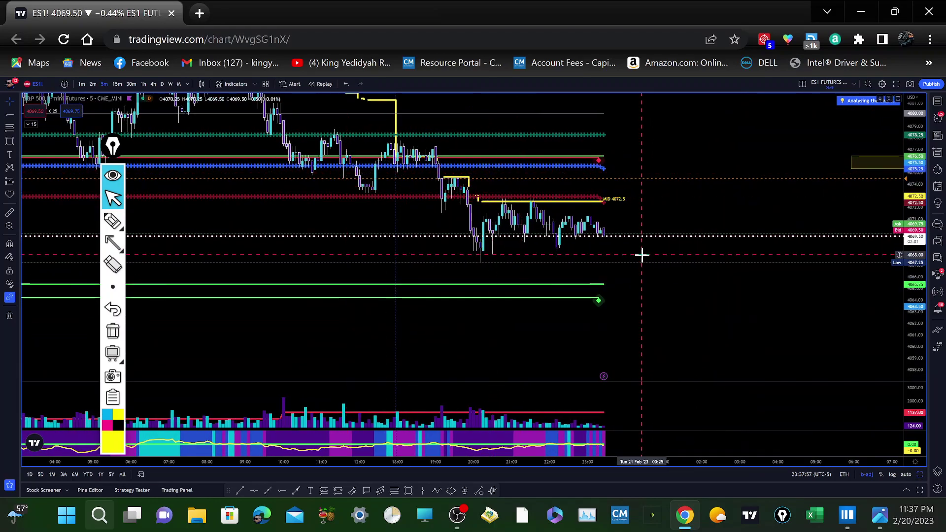
pyautogui.scroll(2, 640, 253)
pyautogui.moveTo(509, 194); pyautogui.dragTo(692, 253)
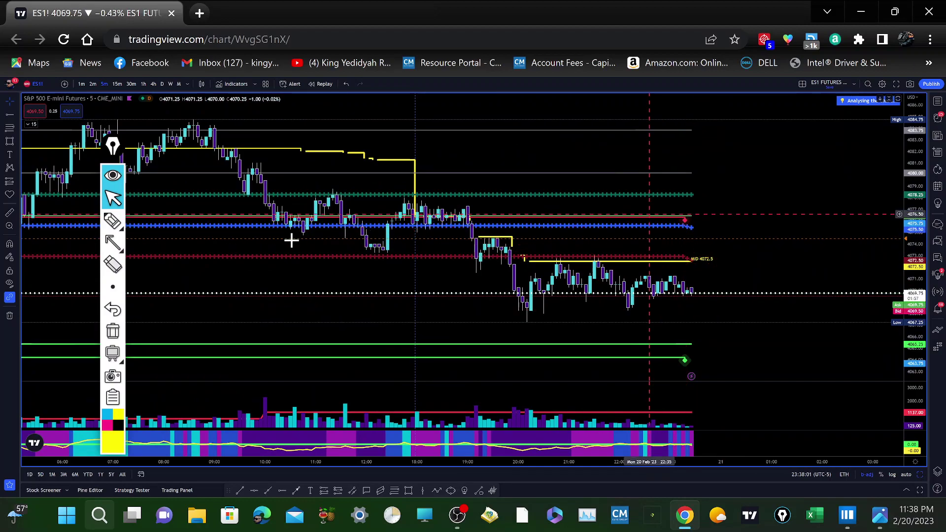
pyautogui.click(113, 243)
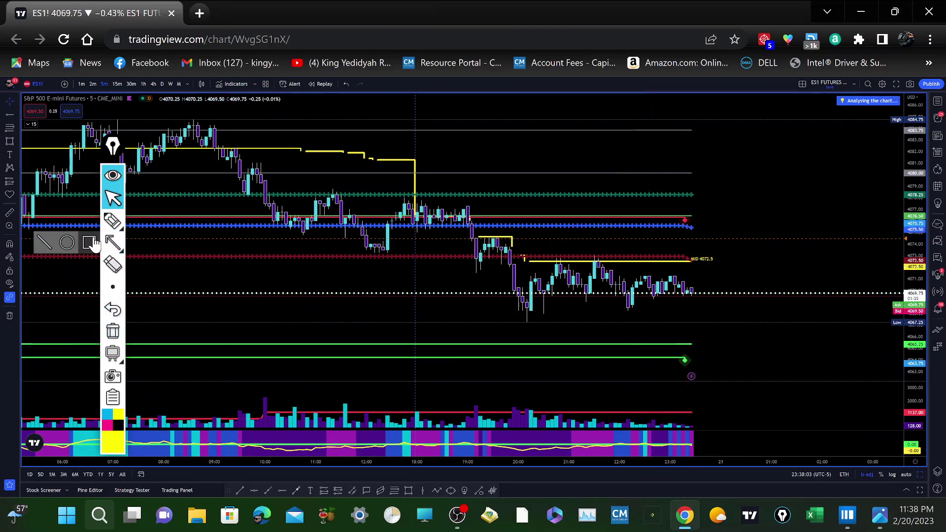
pyautogui.click(91, 243)
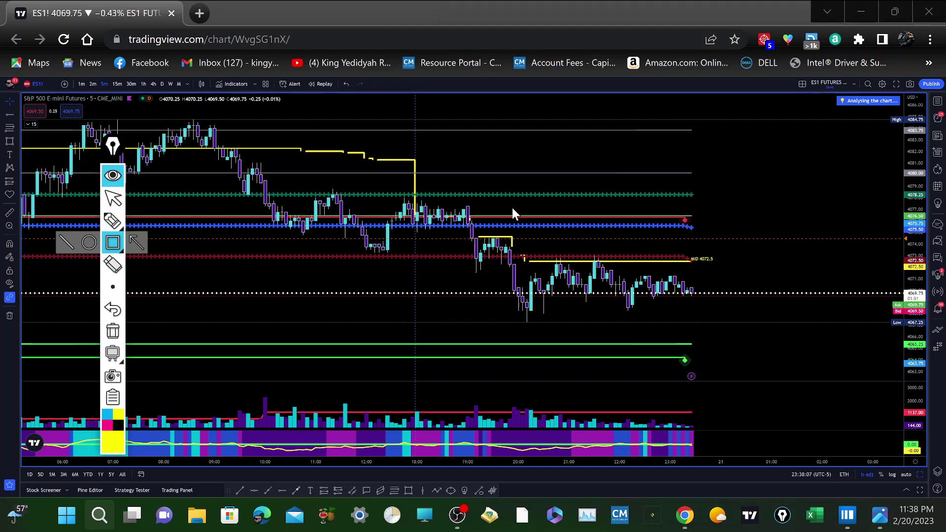
pyautogui.moveTo(514, 203)
pyautogui.mouseDown()
pyautogui.moveTo(517, 228)
pyautogui.moveTo(539, 234)
pyautogui.moveTo(715, 234)
pyautogui.mouseUp()
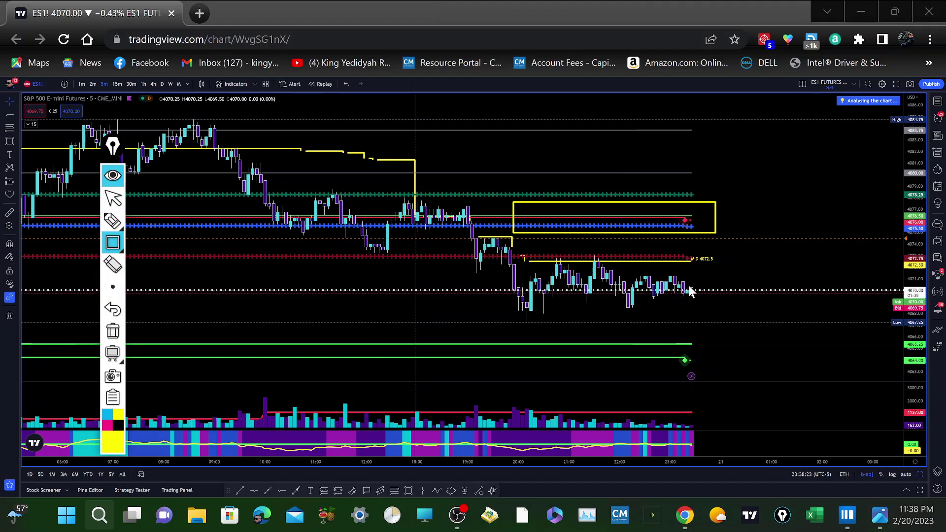
# Draw yellow arrows climbing from the latest candles past the boxed levels with one pullback, and clear all annotations
pyautogui.click(112, 243)
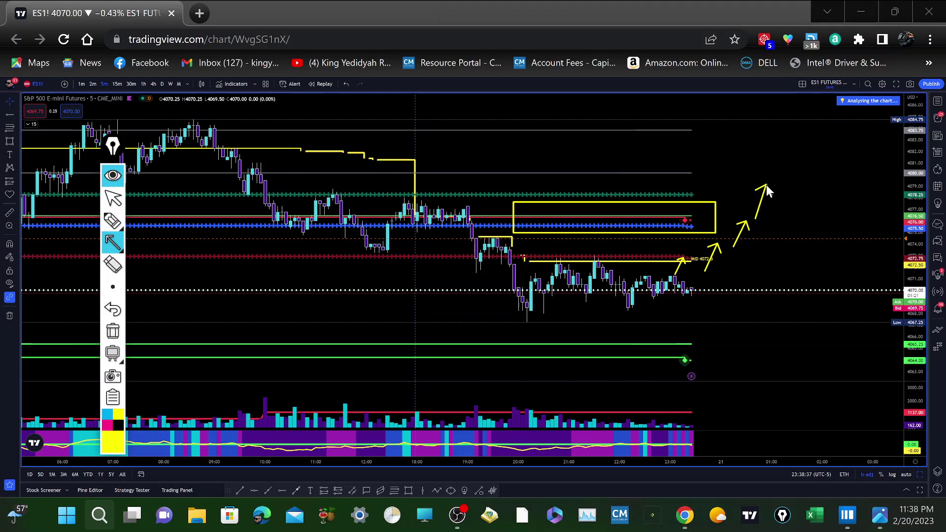
pyautogui.moveTo(765, 191); pyautogui.dragTo(766, 167)
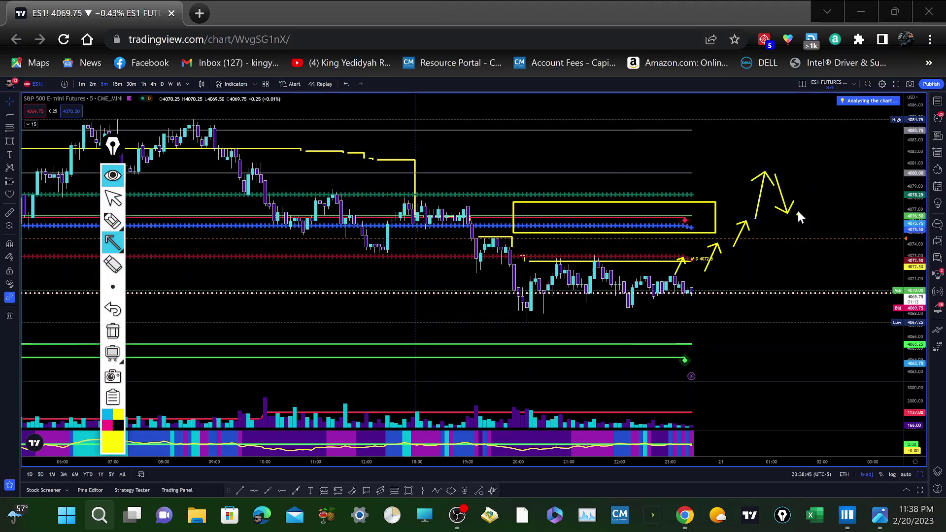
pyautogui.moveTo(822, 154); pyautogui.dragTo(837, 132)
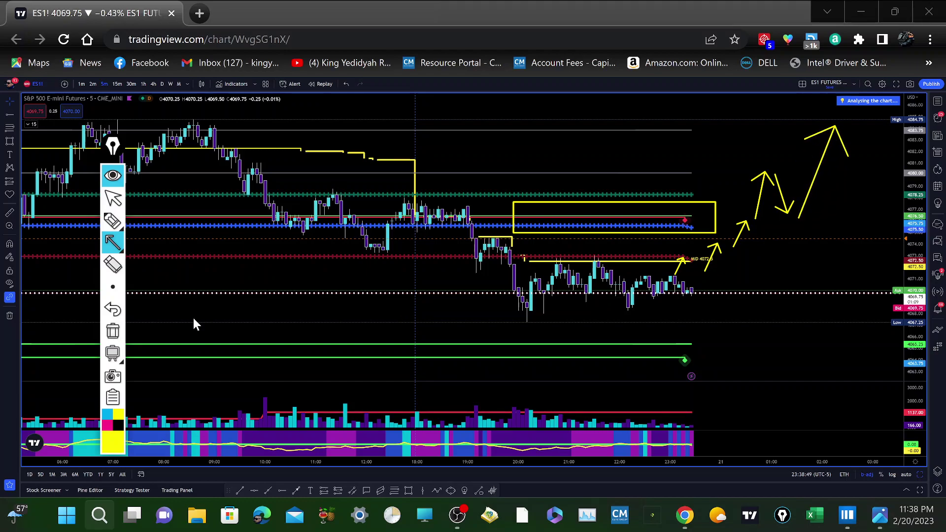
pyautogui.click(113, 329)
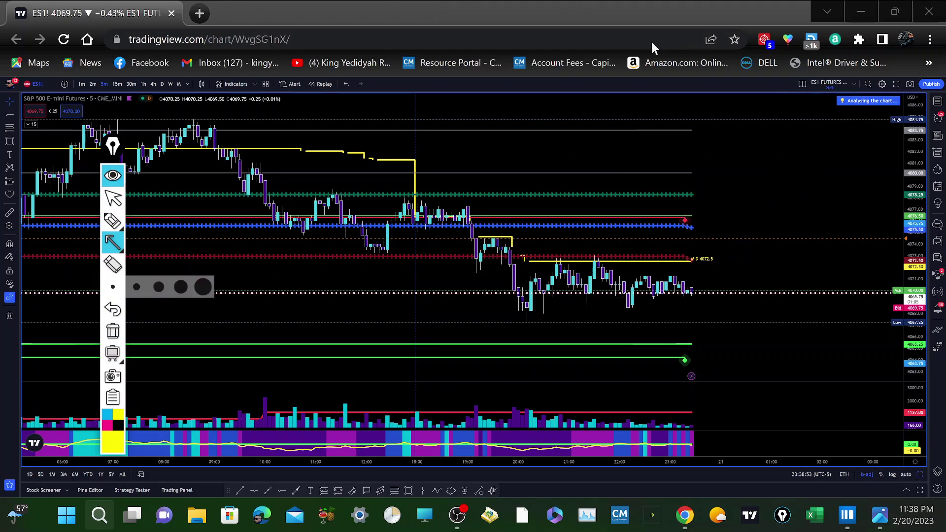
pyautogui.click(112, 198)
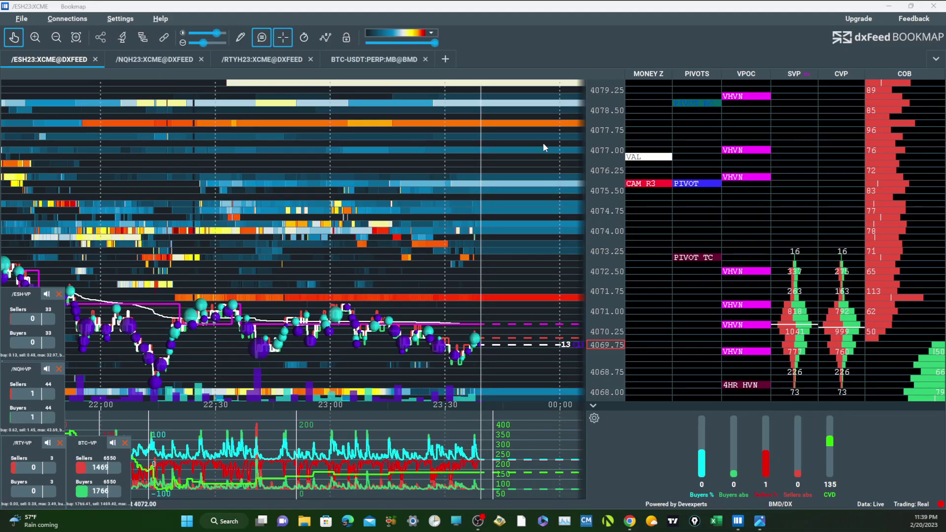
# In Bookmap, draw four yellow arrows pointing from above and below at the neighbouring CAM R3 and PIVOT labels
pyautogui.moveTo(660, 150); pyautogui.dragTo(644, 177)
pyautogui.moveTo(705, 146); pyautogui.dragTo(696, 176)
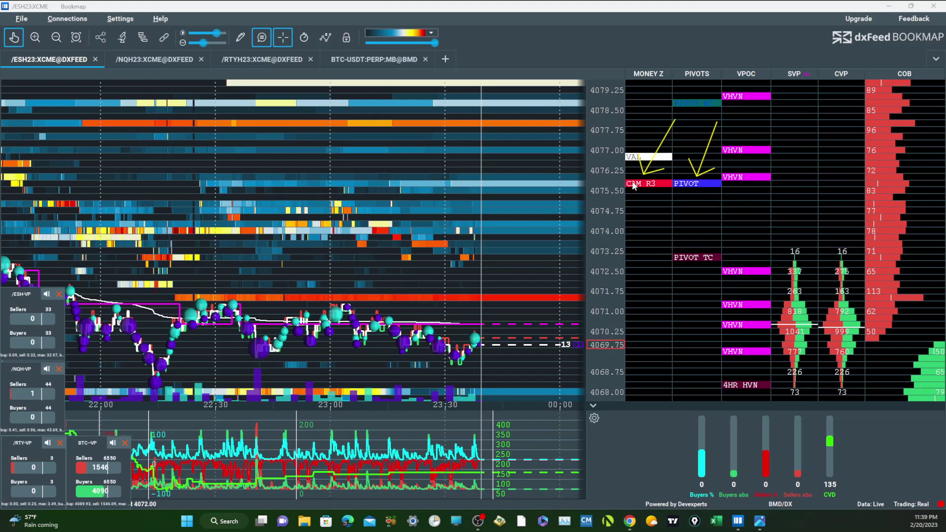
pyautogui.moveTo(651, 205); pyautogui.dragTo(656, 196)
pyautogui.moveTo(674, 240); pyautogui.dragTo(698, 189)
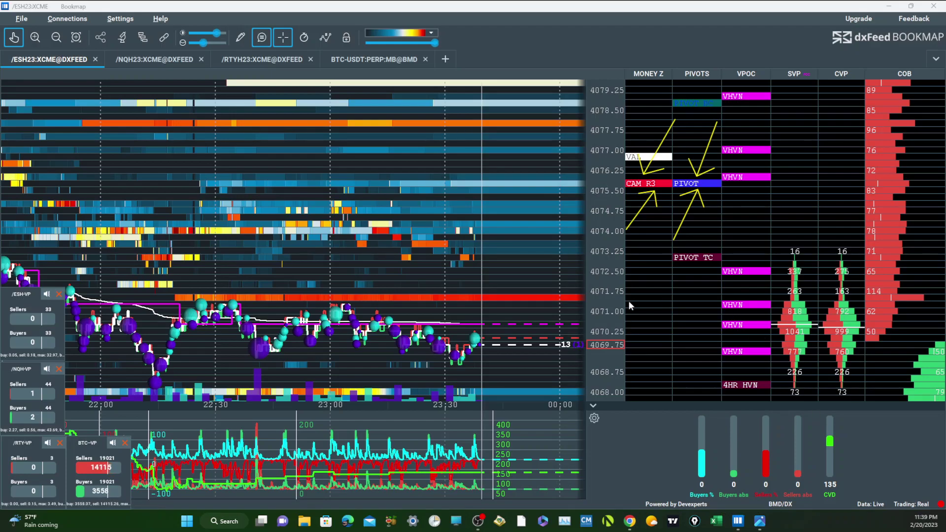
# Examine the order book heatmap from the CAM R3 and PIVOT levels down past the current price to CAM S3
pyautogui.moveTo(606, 296); pyautogui.dragTo(606, 253)
pyautogui.moveTo(537, 248); pyautogui.dragTo(454, 277)
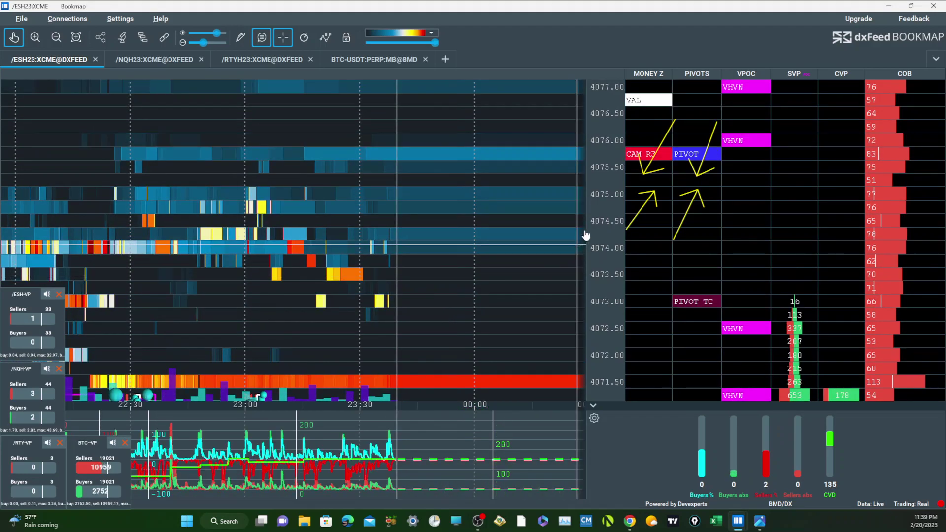
pyautogui.moveTo(587, 241); pyautogui.dragTo(591, 273)
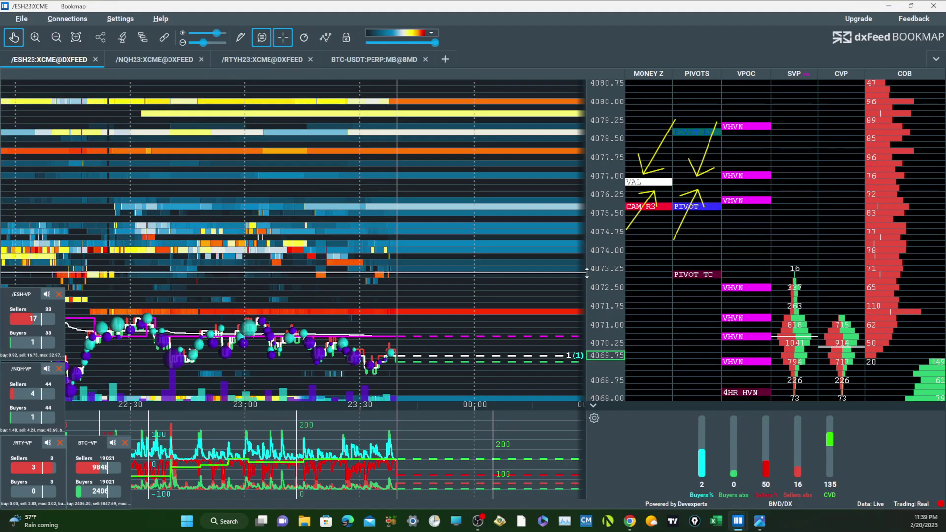
pyautogui.moveTo(492, 203); pyautogui.dragTo(547, 165)
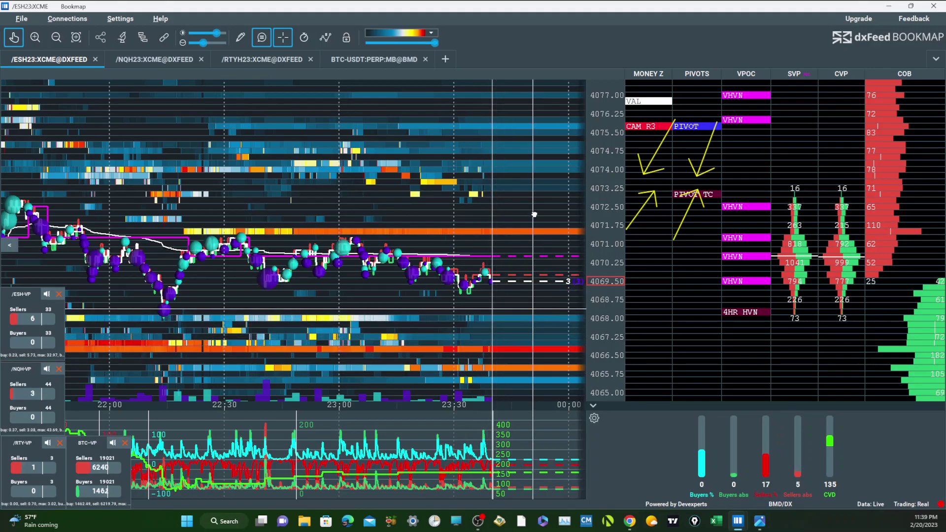
pyautogui.scroll(-3, 534, 217)
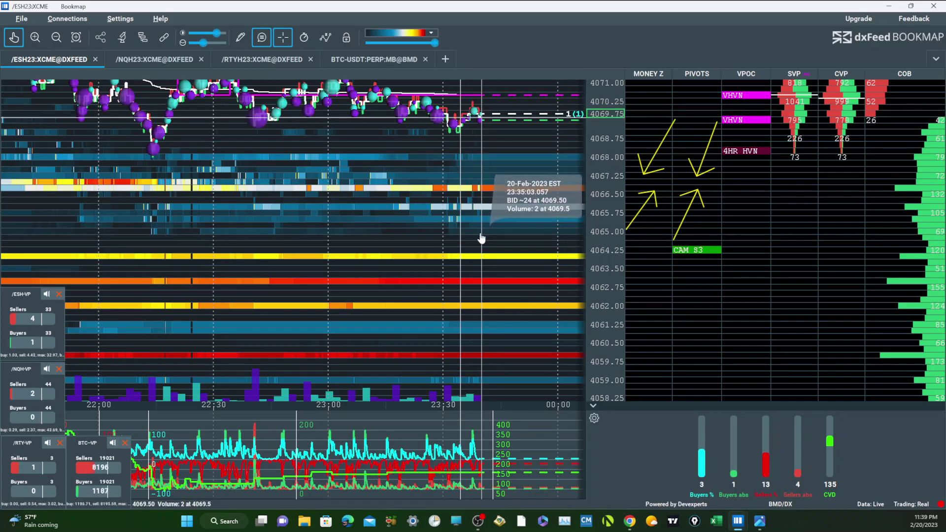
pyautogui.scroll(-2, 481, 238)
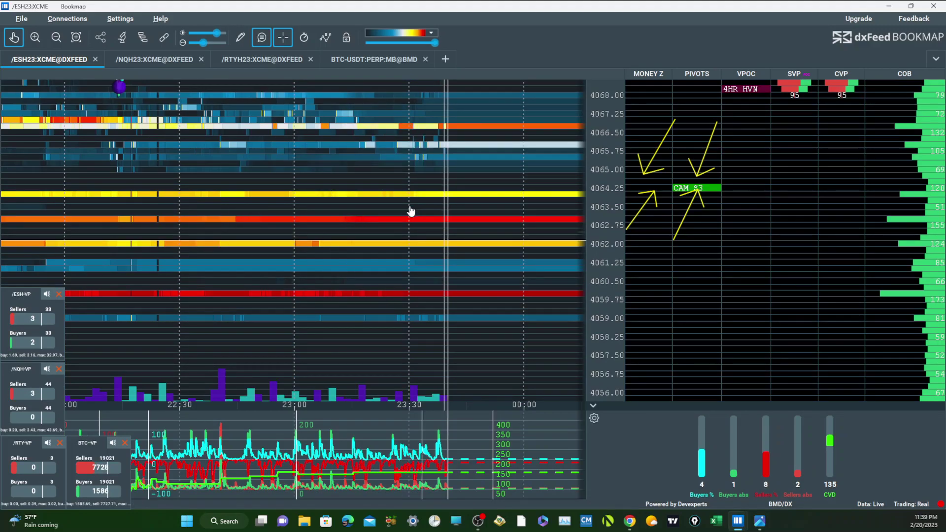
# Compare the resting liquidity around the upper money zone levels with the bids between the current price and CAM S3
pyautogui.moveTo(432, 189); pyautogui.dragTo(423, 194)
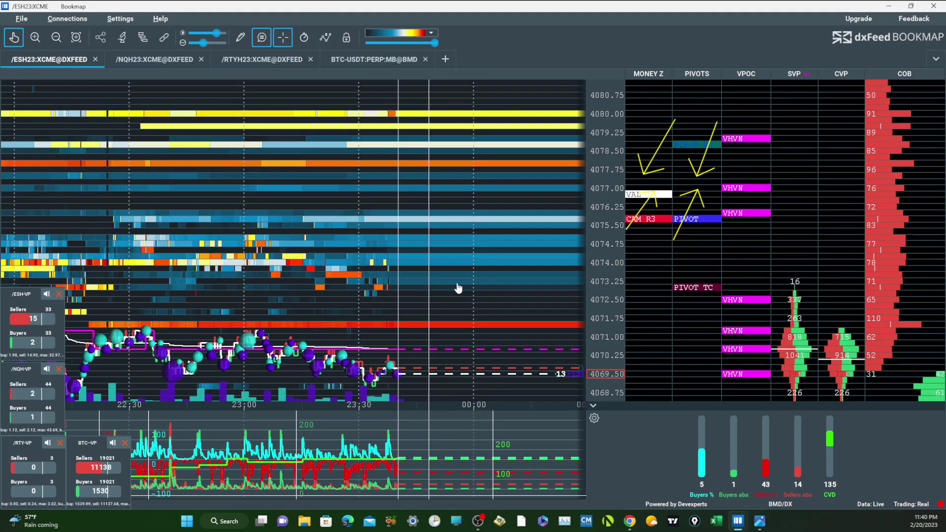
pyautogui.moveTo(457, 290); pyautogui.dragTo(462, 392)
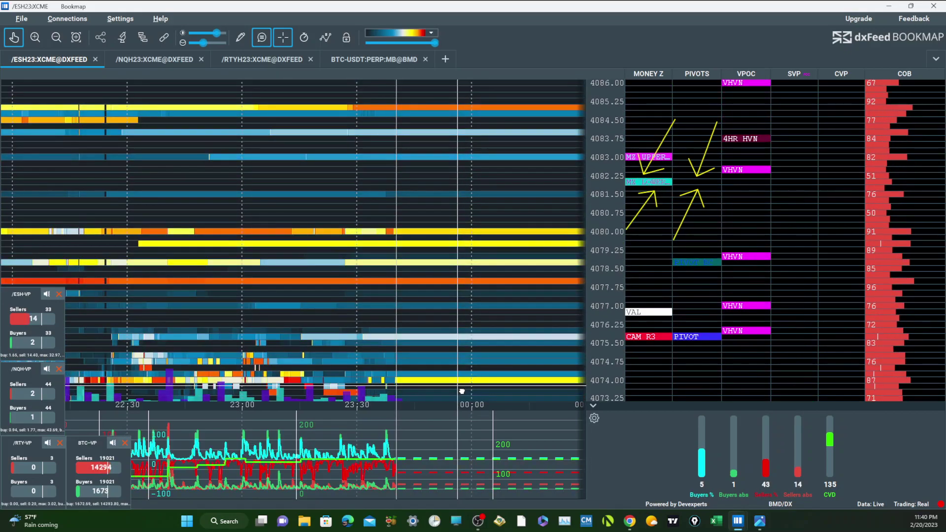
pyautogui.moveTo(594, 203)
pyautogui.mouseDown()
pyautogui.moveTo(597, 228)
pyautogui.moveTo(591, 213)
pyautogui.mouseUp()
pyautogui.moveTo(503, 299); pyautogui.dragTo(505, 138)
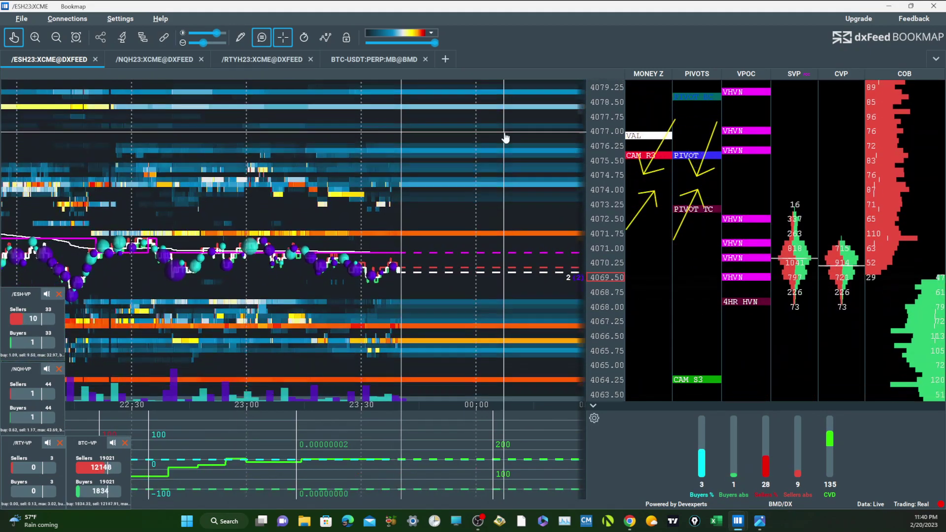
pyautogui.moveTo(500, 272); pyautogui.dragTo(476, 141)
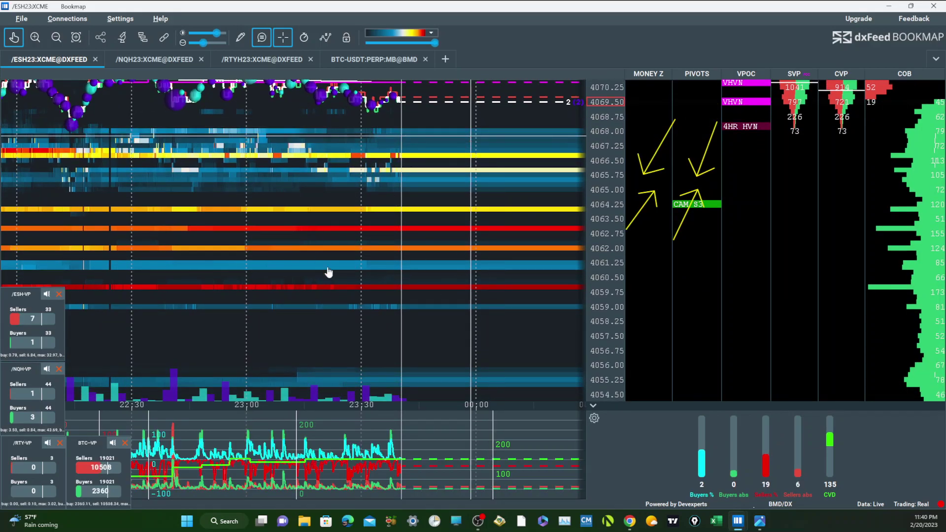
pyautogui.moveTo(424, 155); pyautogui.dragTo(457, 244)
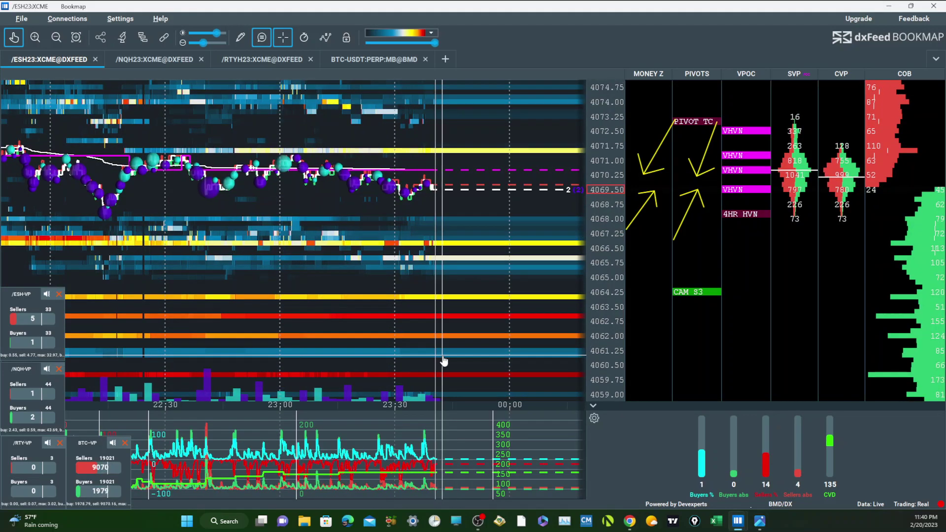
pyautogui.moveTo(352, 317)
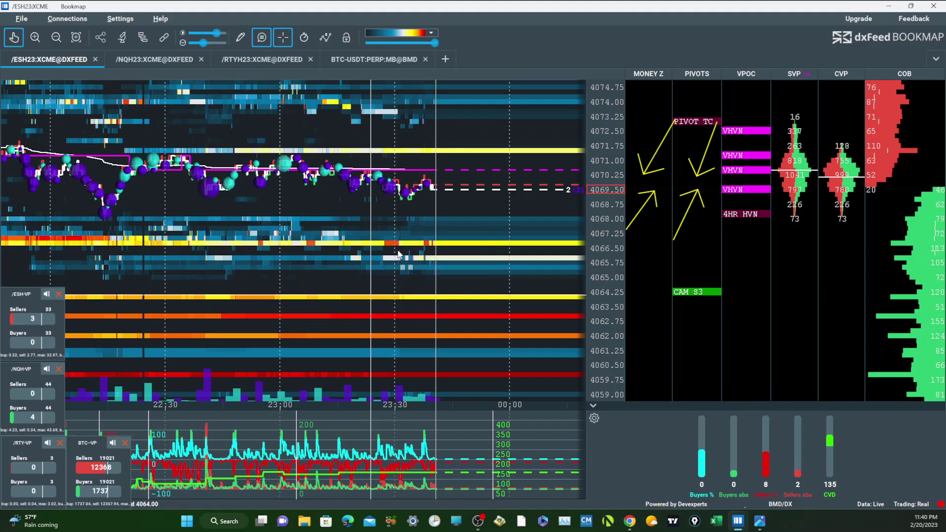
pyautogui.moveTo(453, 239)
pyautogui.mouseDown()
pyautogui.moveTo(399, 268)
pyautogui.moveTo(429, 293)
pyautogui.moveTo(446, 291)
pyautogui.moveTo(469, 246)
pyautogui.mouseUp()
pyautogui.moveTo(606, 290); pyautogui.dragTo(602, 242)
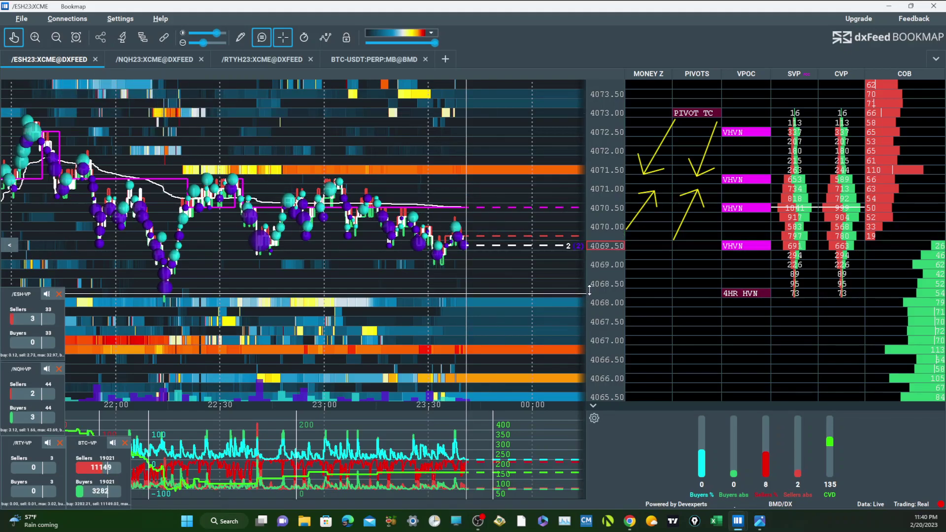
pyautogui.moveTo(537, 274); pyautogui.dragTo(492, 173)
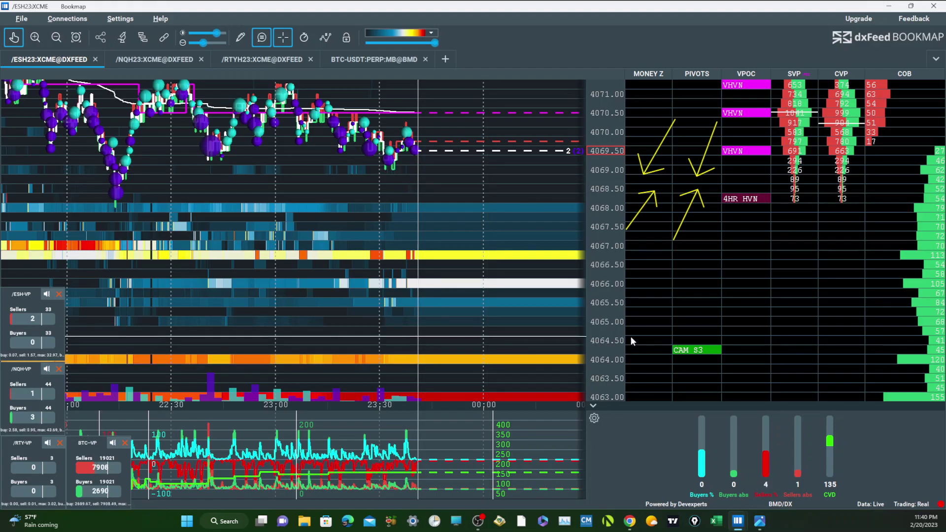
pyautogui.moveTo(609, 340); pyautogui.dragTo(608, 375)
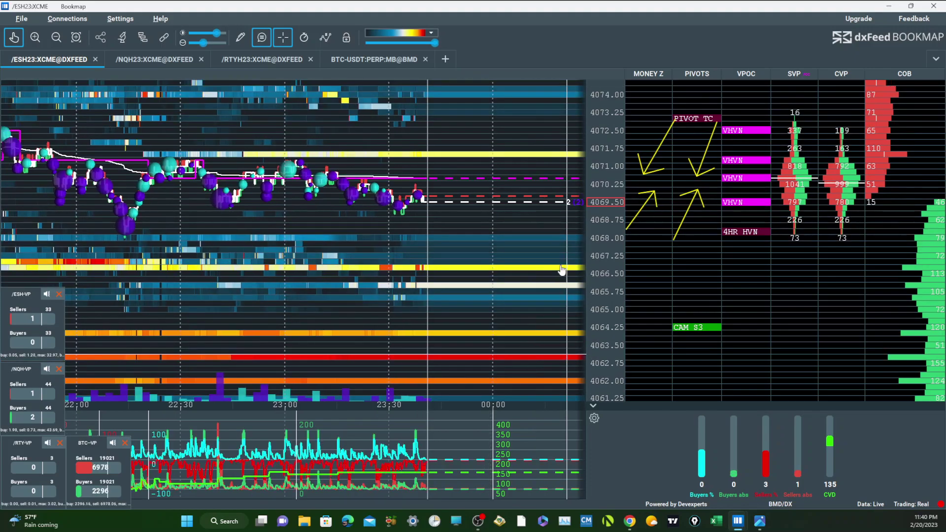
# Examine the H-BID levels and the AA VWAP far below the market, and return to the current price
pyautogui.moveTo(532, 269); pyautogui.dragTo(521, 190)
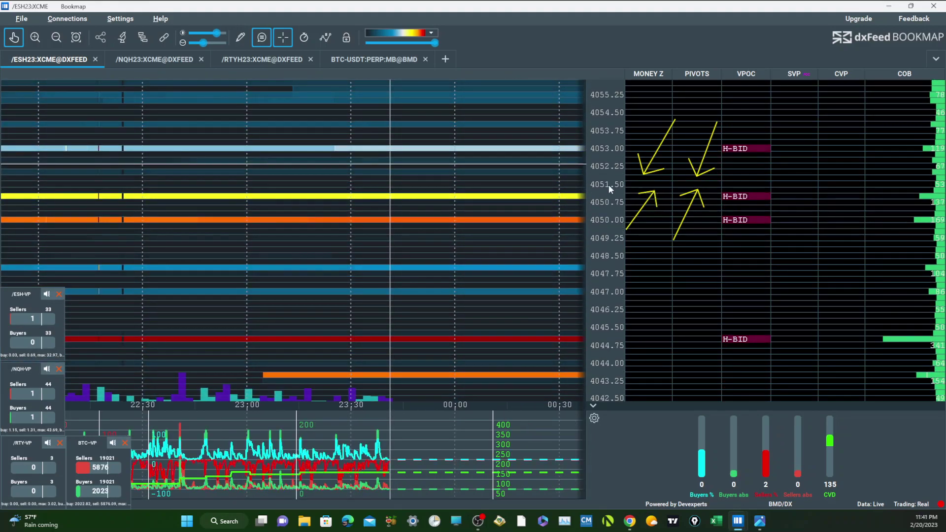
pyautogui.moveTo(610, 179); pyautogui.dragTo(606, 202)
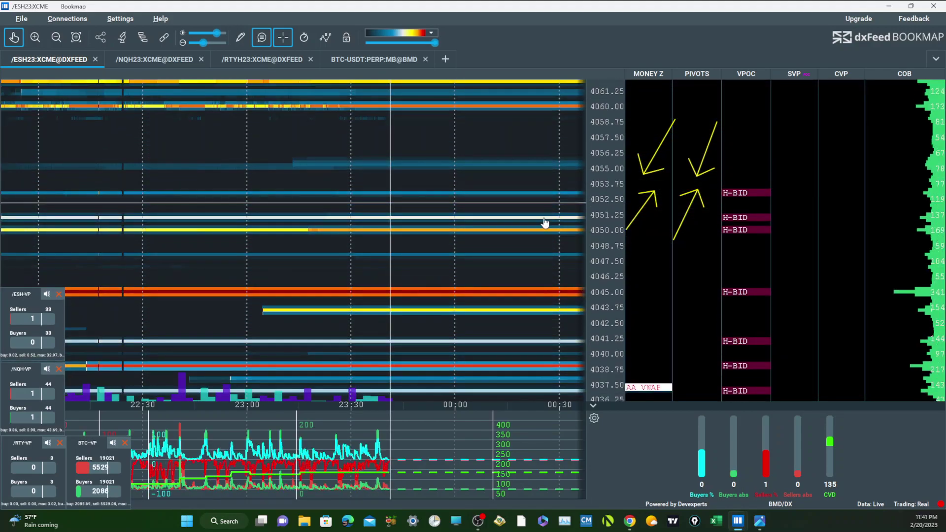
pyautogui.moveTo(451, 267); pyautogui.dragTo(387, 279)
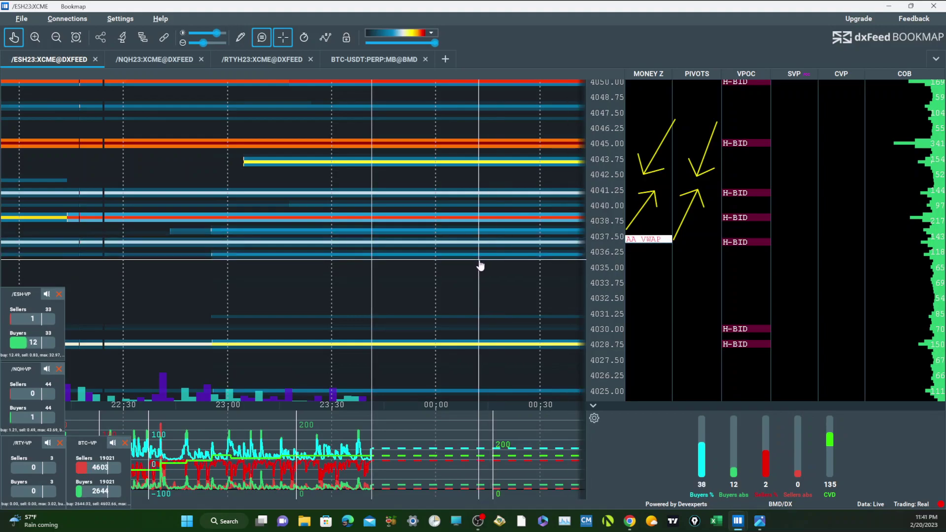
pyautogui.moveTo(588, 308); pyautogui.dragTo(598, 286)
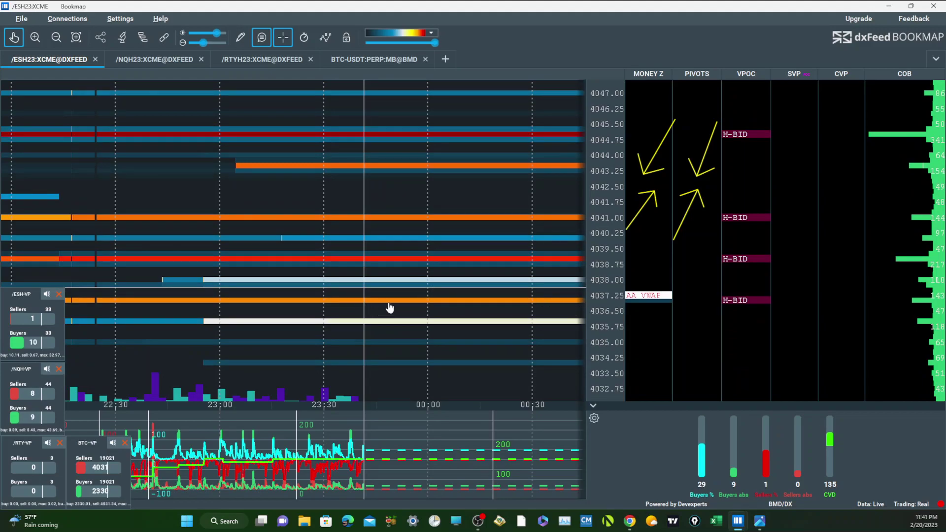
pyautogui.moveTo(292, 213)
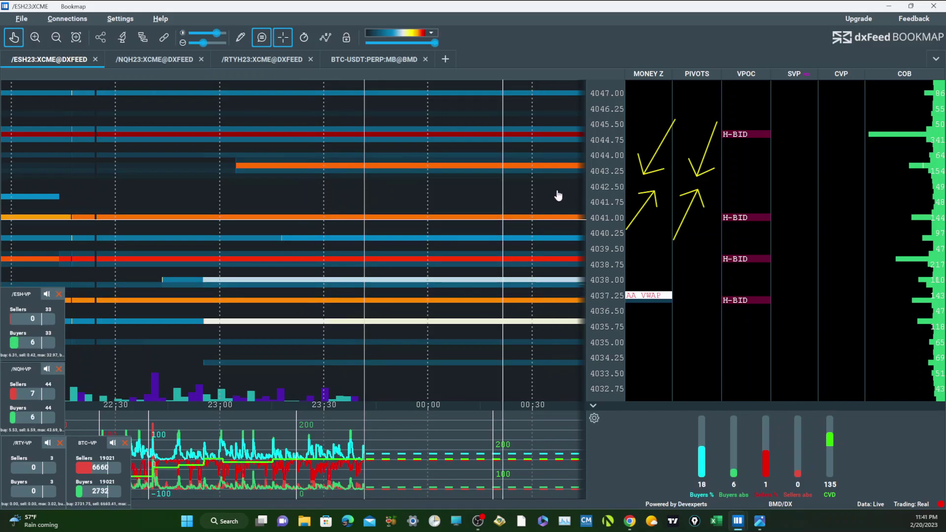
pyautogui.moveTo(538, 219); pyautogui.dragTo(464, 334)
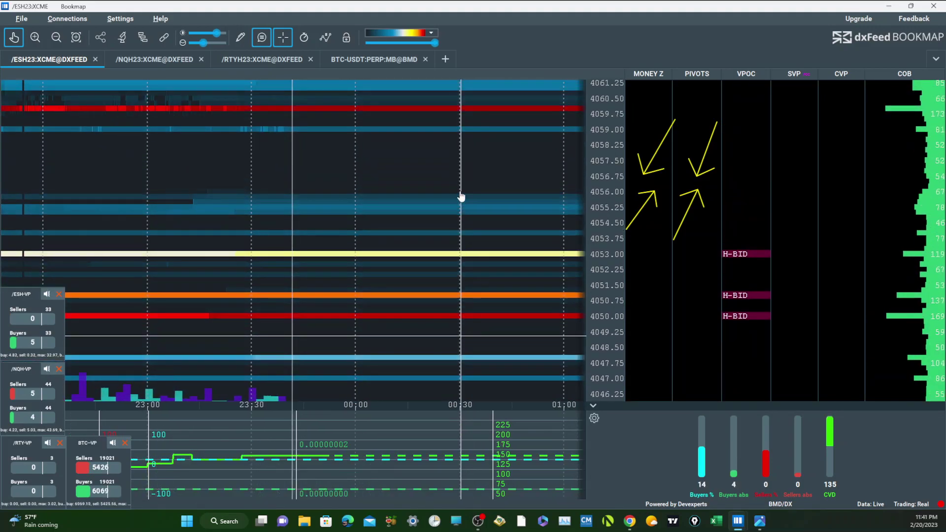
pyautogui.moveTo(469, 243); pyautogui.dragTo(564, 269)
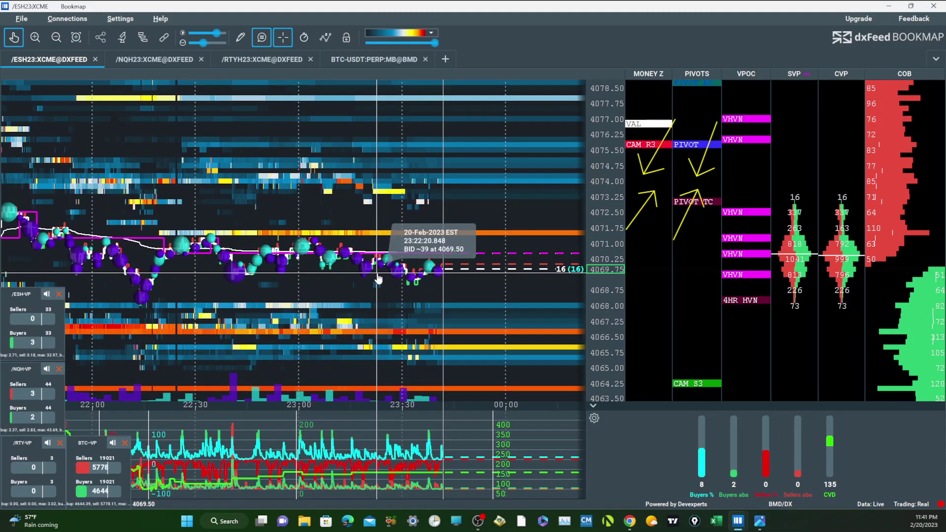
# Compare the recent trades and resting liquidity around the current ES price with the bids from CAM S3 down to the H-BID levels
pyautogui.moveTo(412, 291); pyautogui.dragTo(442, 302)
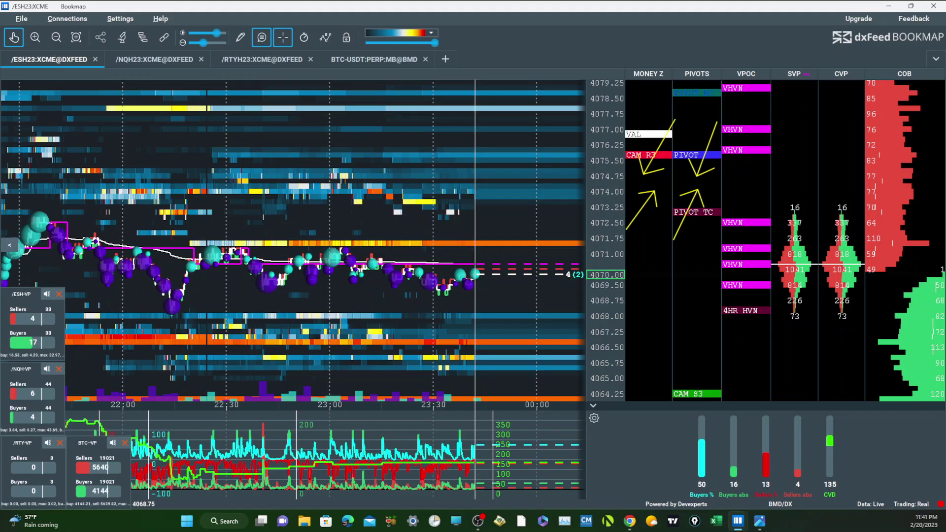
pyautogui.scroll(3, 601, 278)
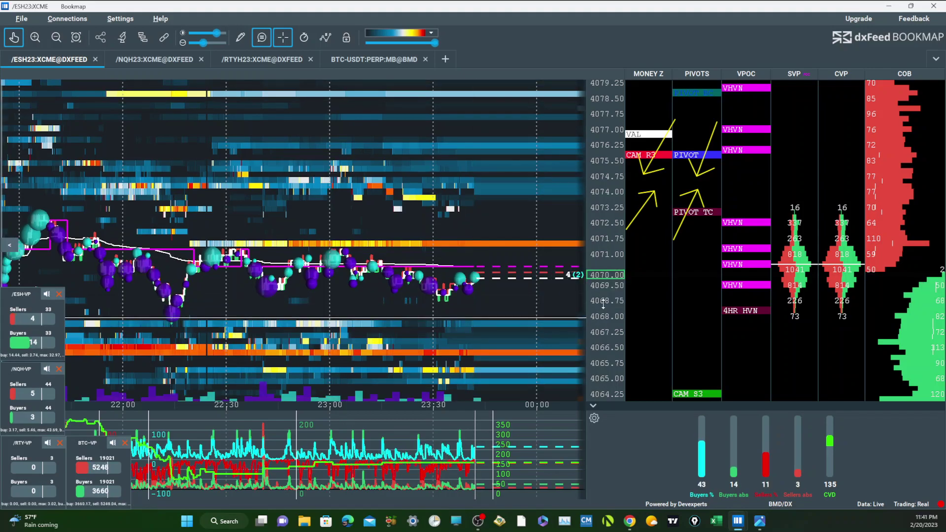
pyautogui.scroll(1, 601, 278)
pyautogui.moveTo(601, 278); pyautogui.dragTo(518, 201)
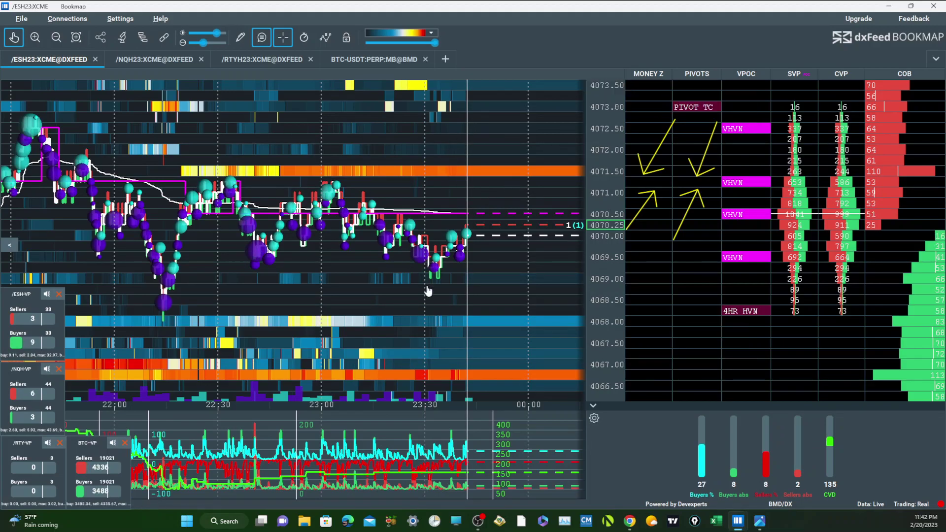
pyautogui.scroll(-5, 606, 163)
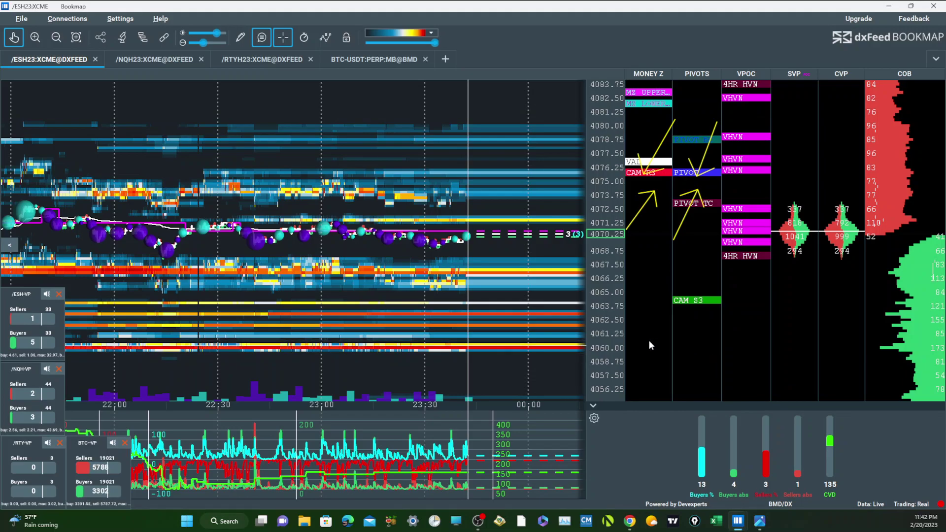
pyautogui.scroll(-5, 547, 279)
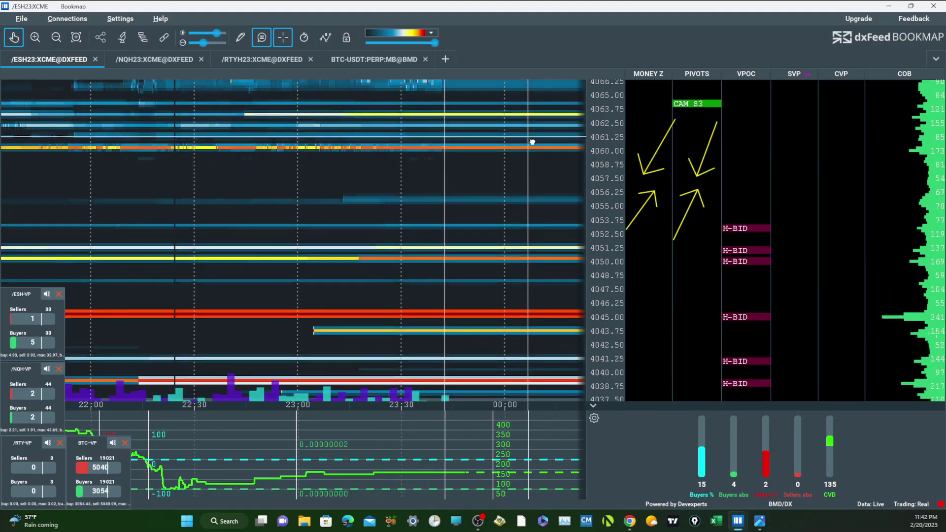
pyautogui.scroll(5, 542, 261)
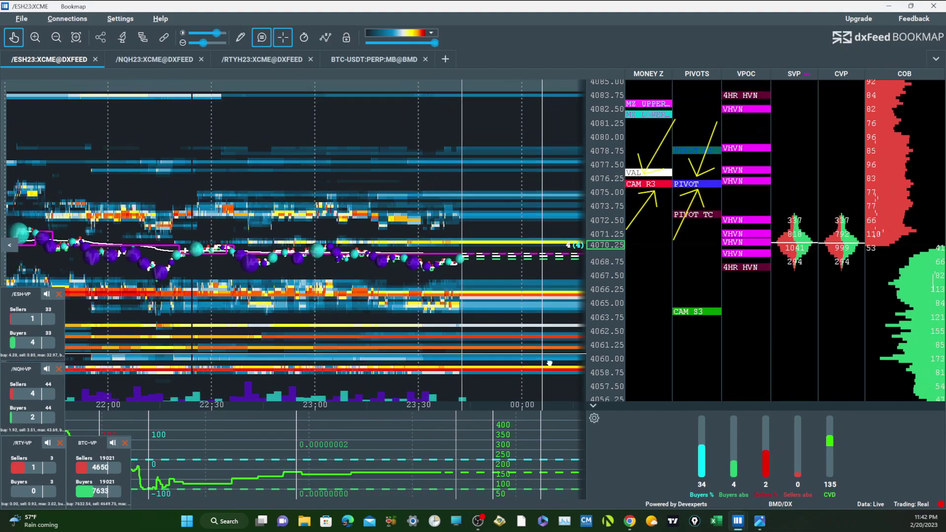
pyautogui.scroll(5, 603, 316)
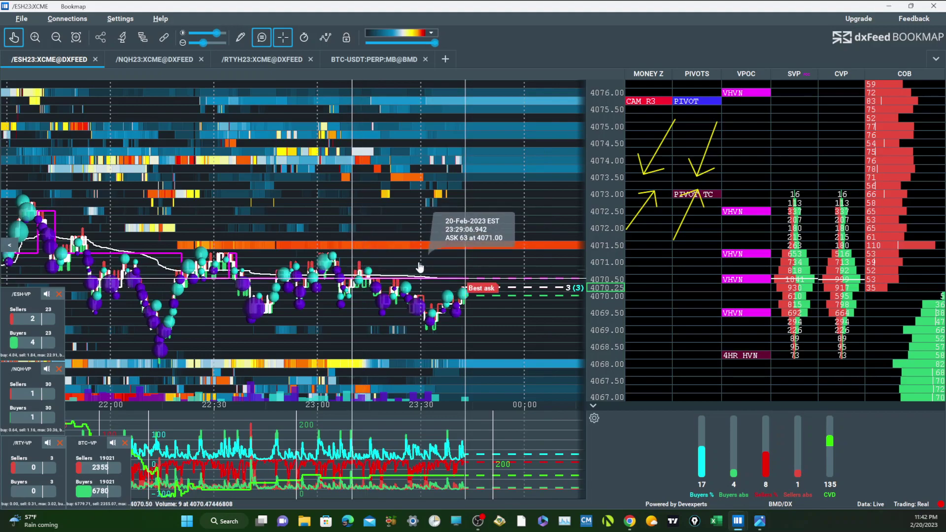
pyautogui.scroll(-1, 380, 223)
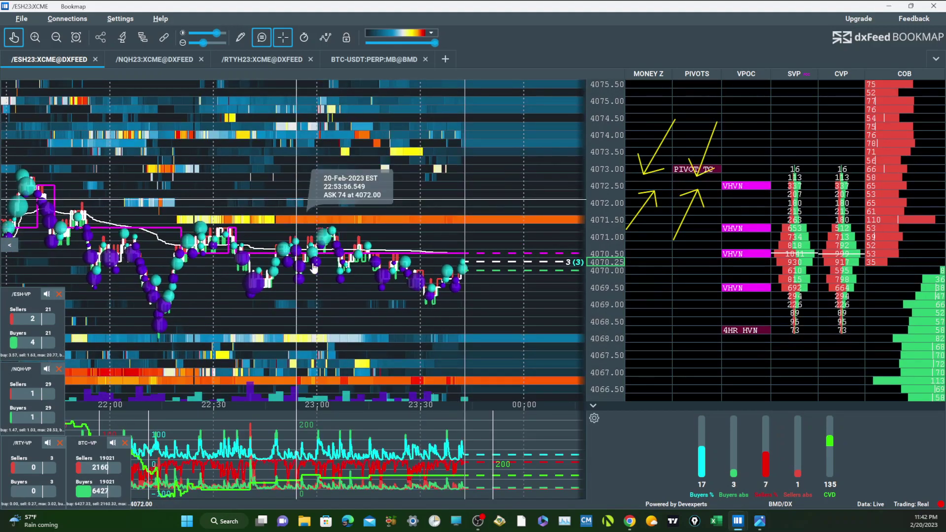